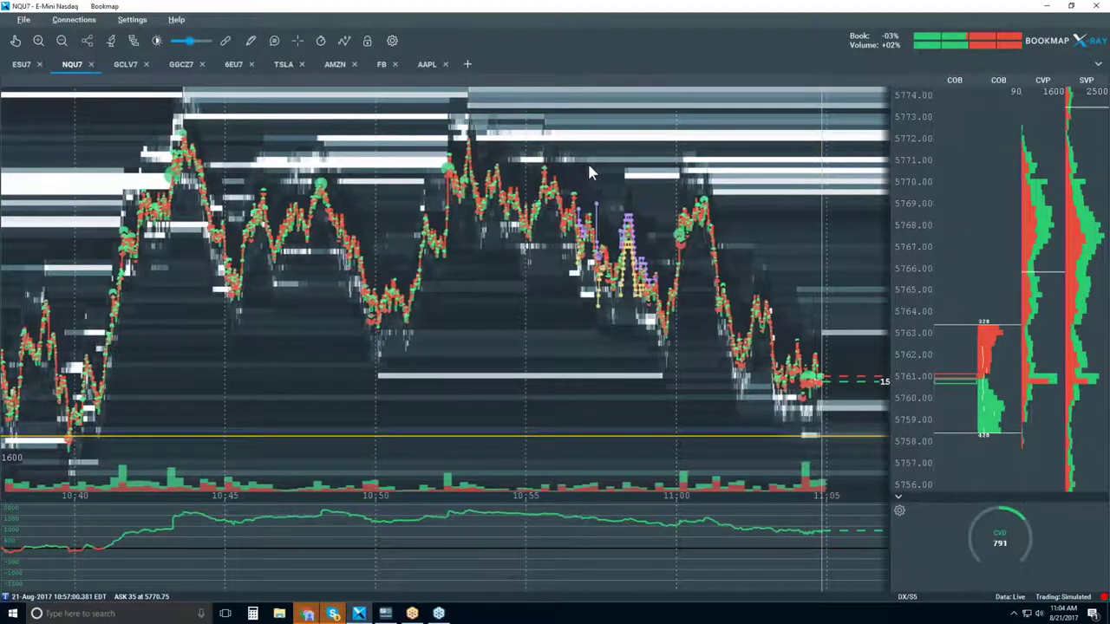
# Shrink the Bookmap window to uncover the price charts behind it and enlarge the GCLU7 1-hour chart over the other charts.
pyautogui.scroll(-2, 589, 169)
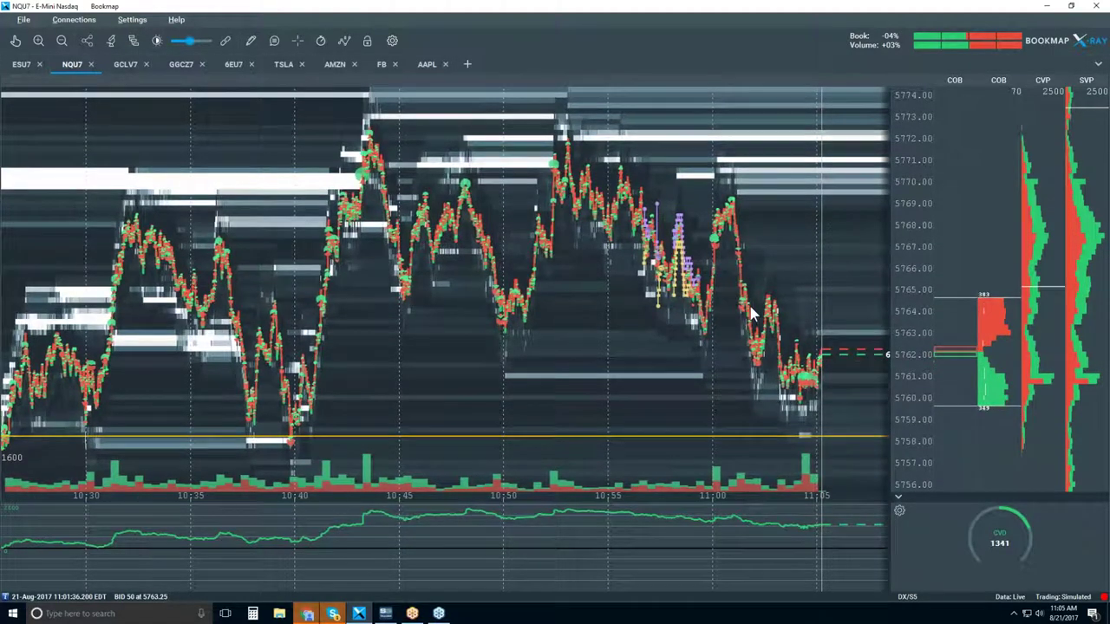
pyautogui.doubleClick(760, 10)
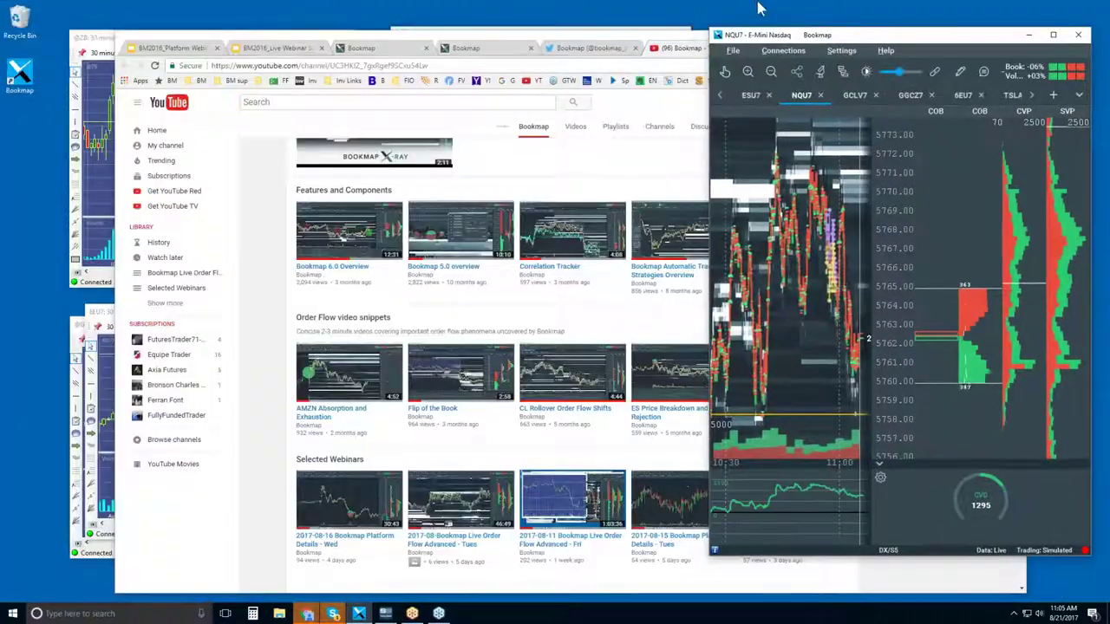
pyautogui.click(90, 42)
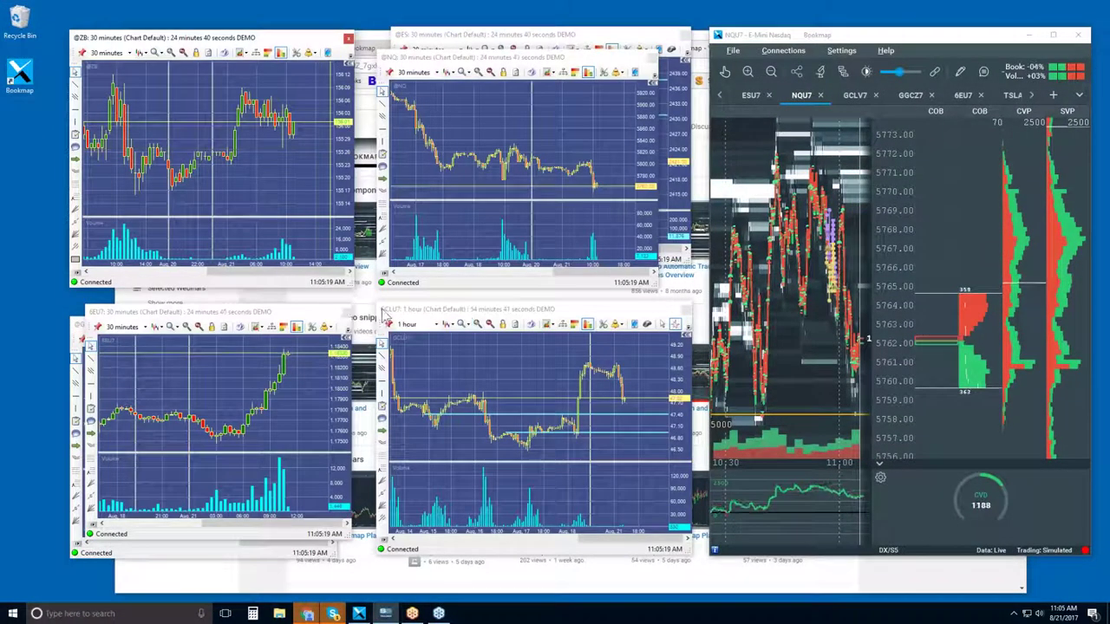
pyautogui.click(379, 310)
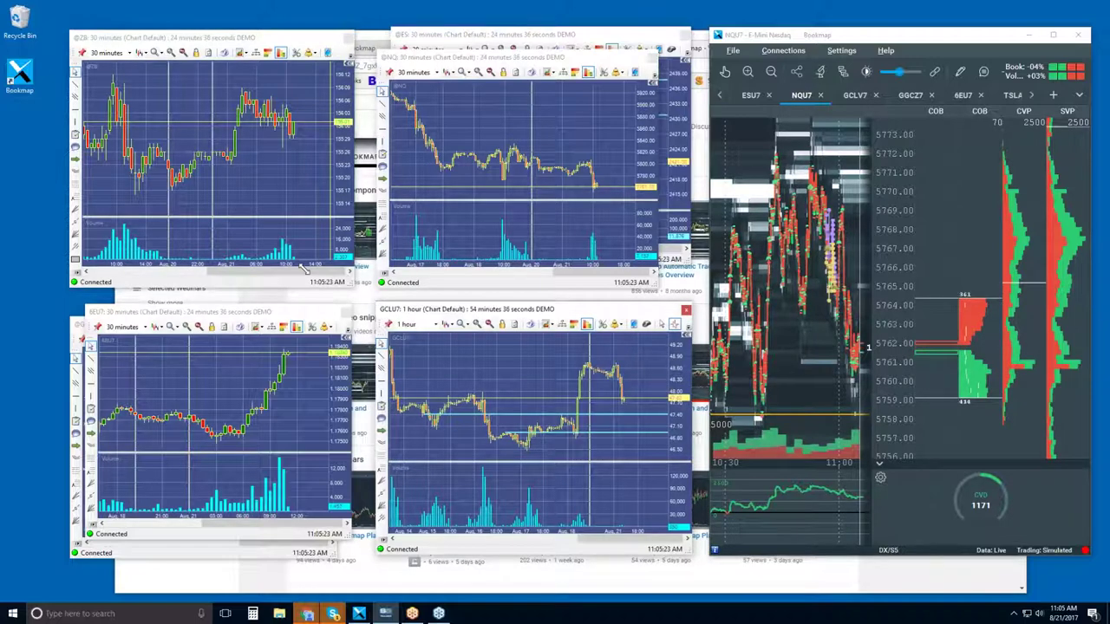
pyautogui.moveTo(377, 302); pyautogui.dragTo(19, 71)
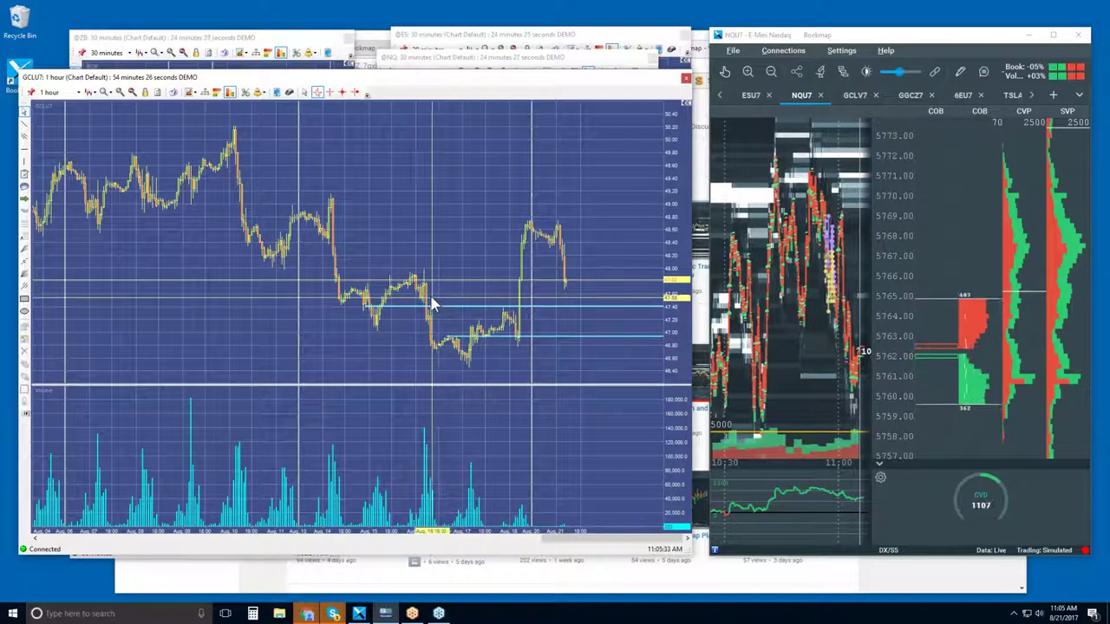
# Examine the August 16 to 17 sell-off on the GCLU7 hourly chart at a closer zoom, including the bars around the horizontal lines.
pyautogui.moveTo(425, 279)
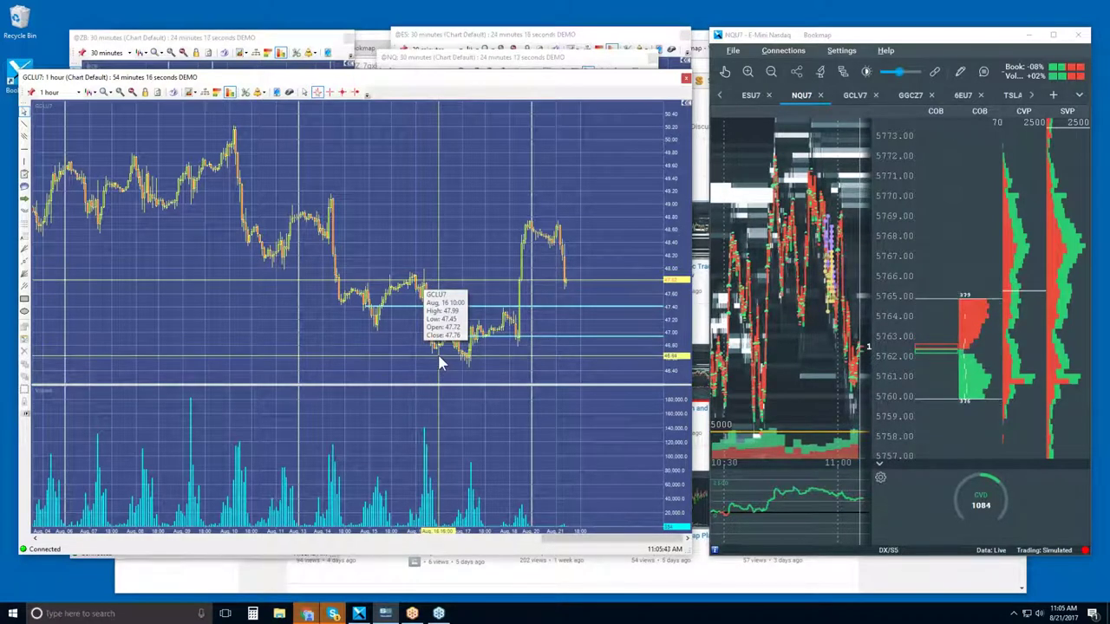
pyautogui.moveTo(469, 380)
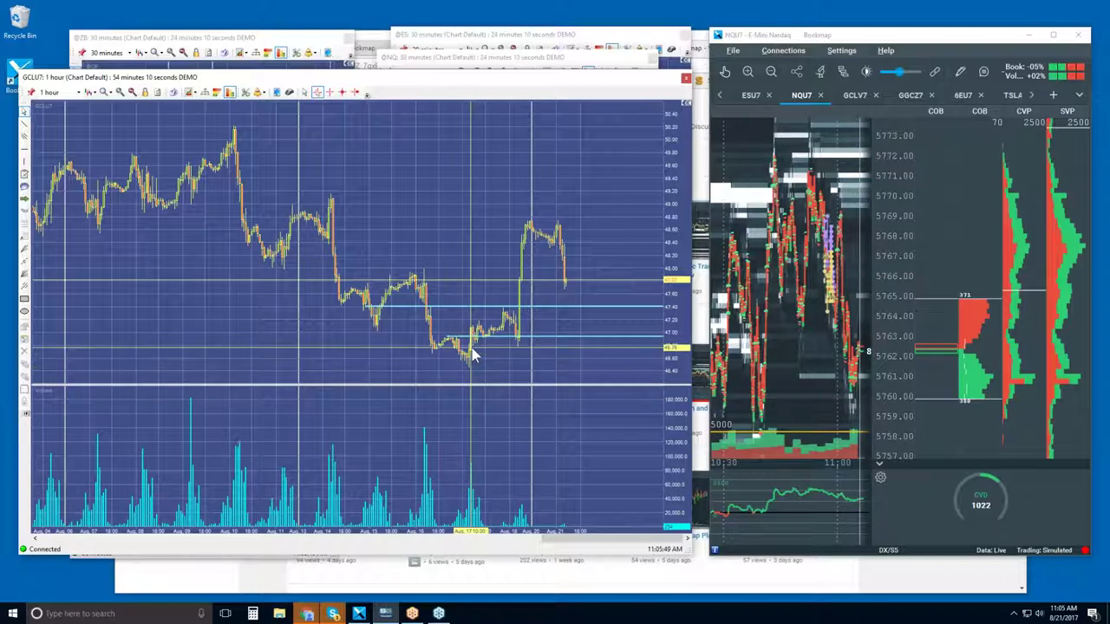
pyautogui.moveTo(473, 354)
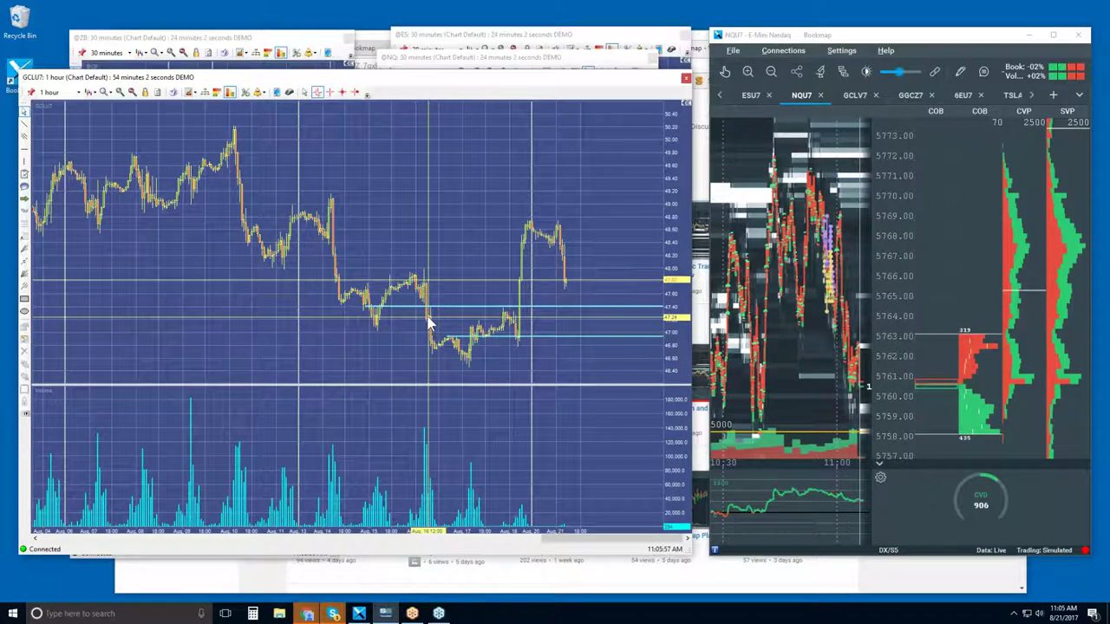
pyautogui.moveTo(428, 328)
pyautogui.scroll(-2, 431, 323)
pyautogui.scroll(2, 432, 324)
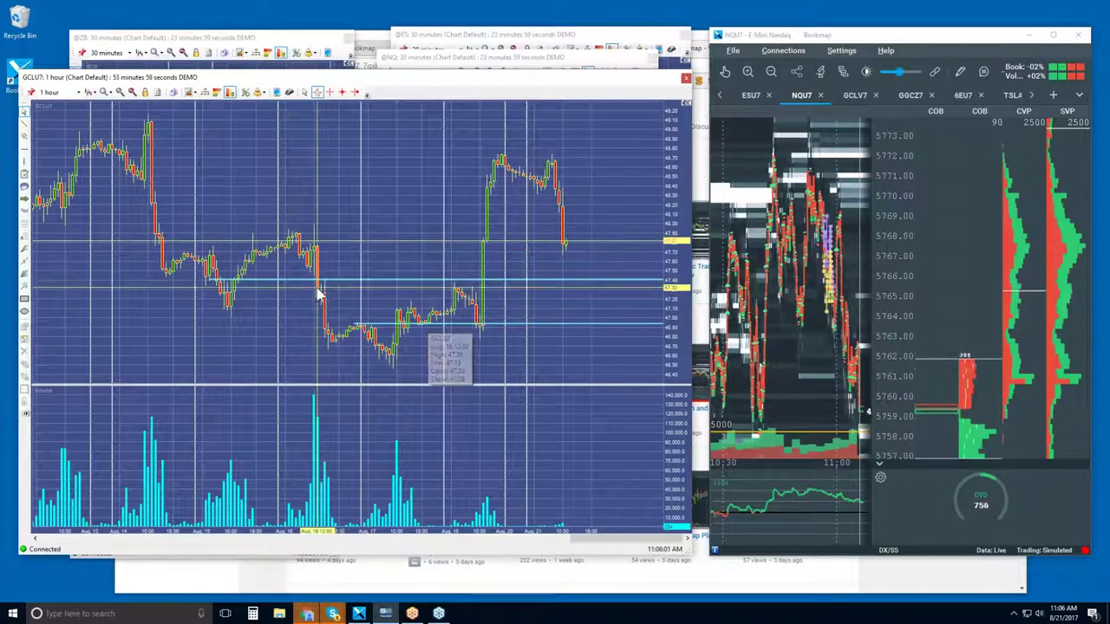
pyautogui.moveTo(293, 272); pyautogui.dragTo(291, 279)
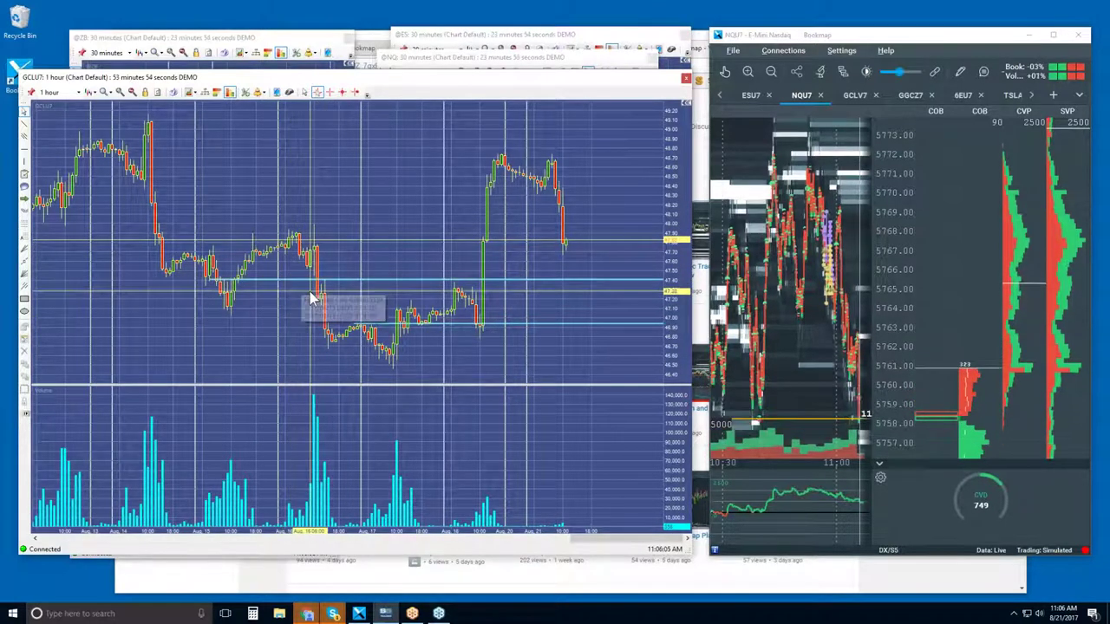
pyautogui.moveTo(313, 298); pyautogui.dragTo(346, 346)
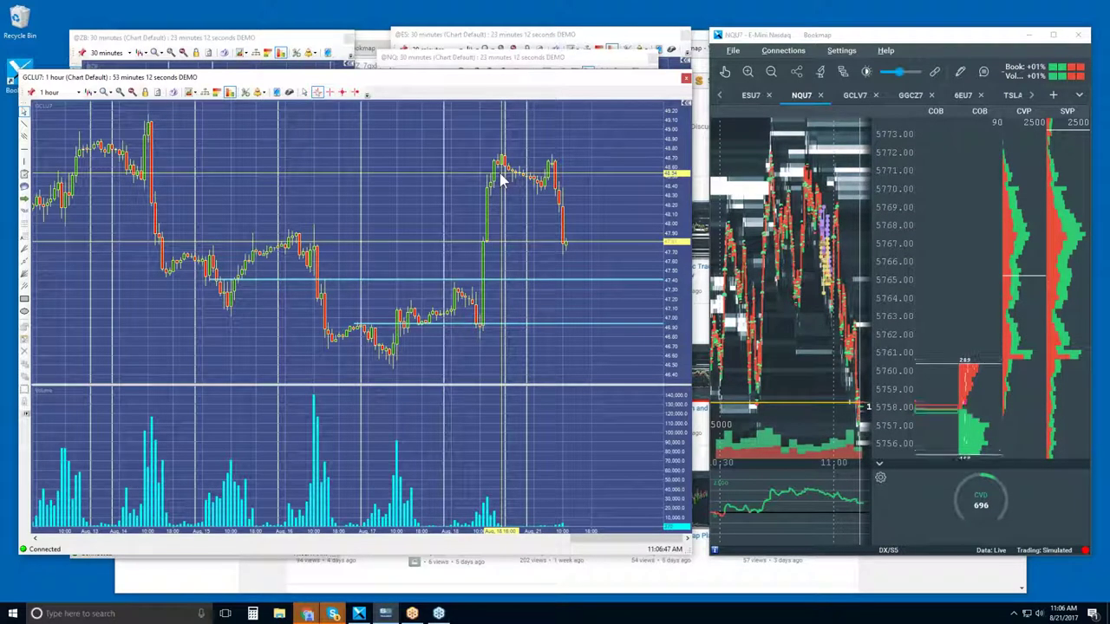
# Examine the two horizontal levels on the GCLU7 hourly chart against the August 16 drop and the latest August 21 bars.
pyautogui.moveTo(565, 247)
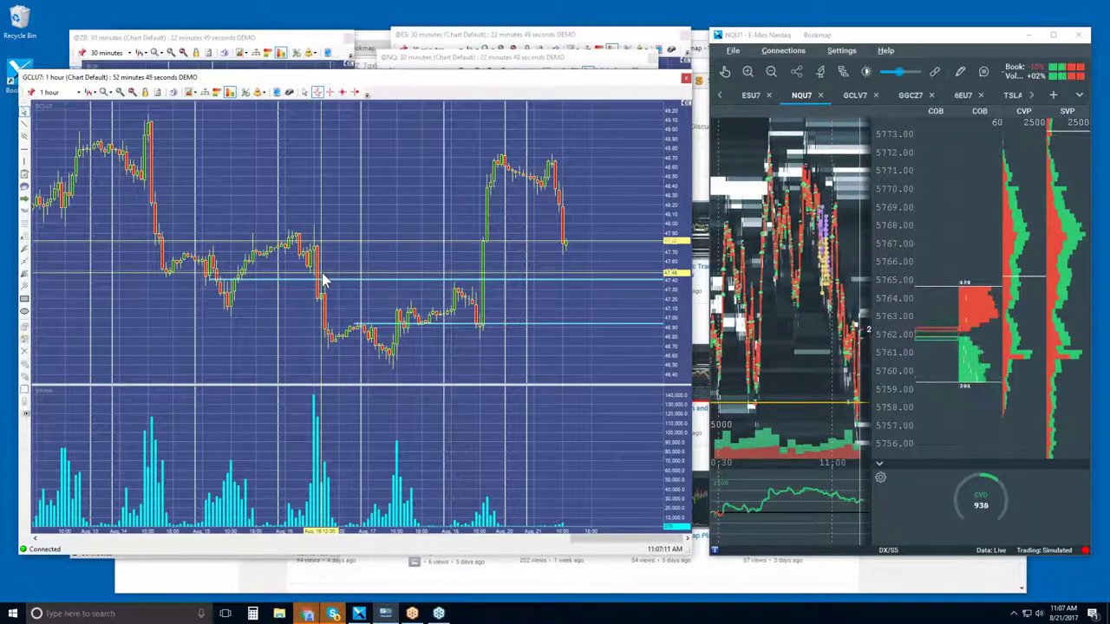
pyautogui.moveTo(321, 293)
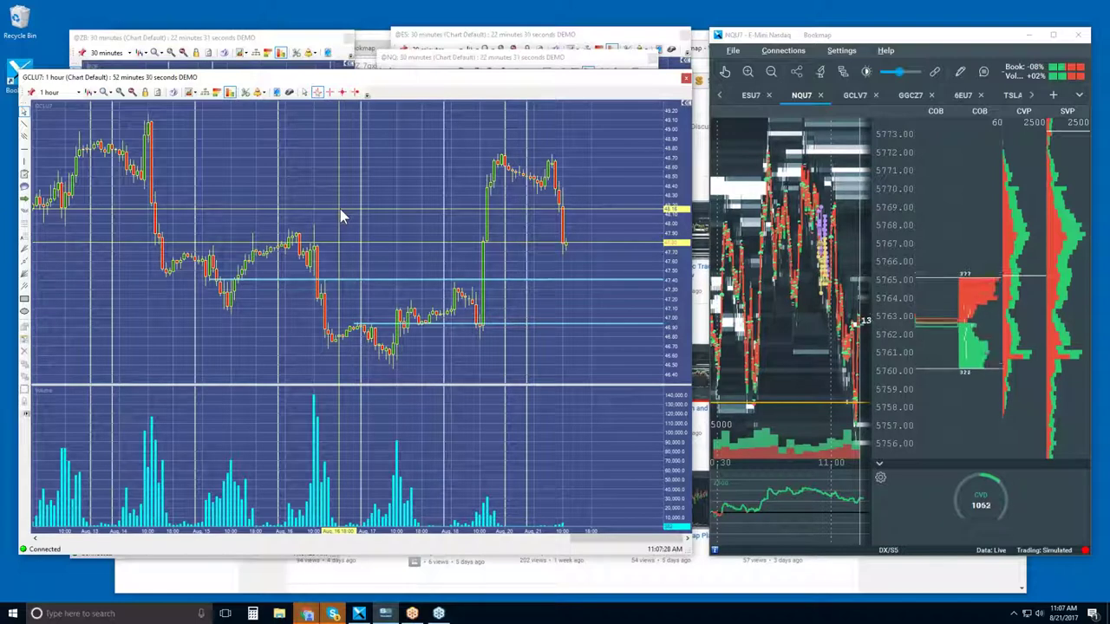
pyautogui.moveTo(347, 334)
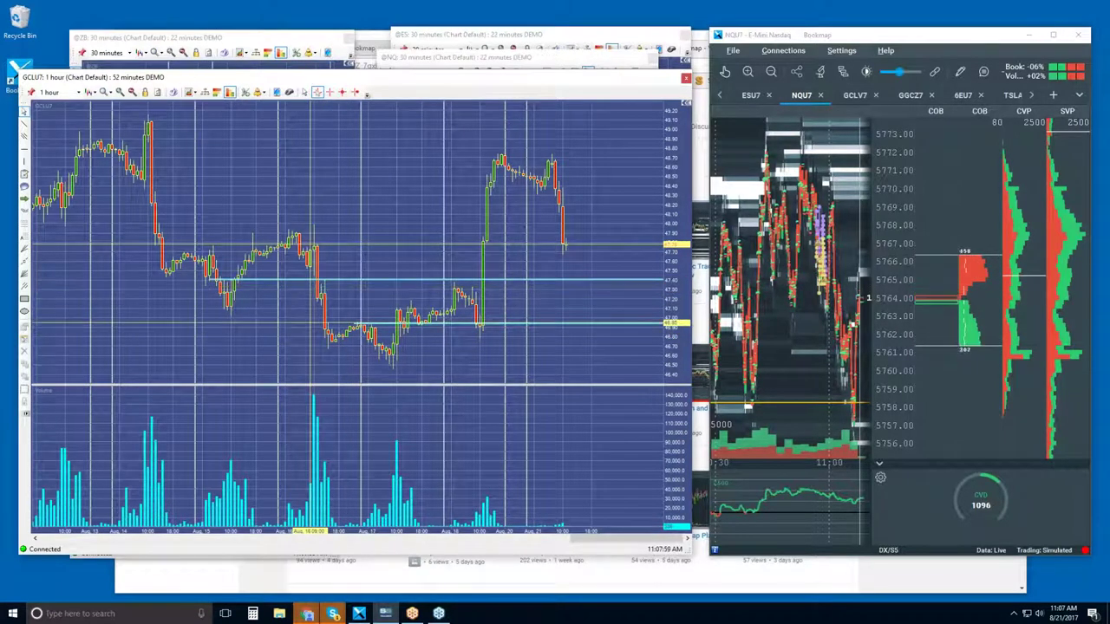
pyautogui.moveTo(397, 355)
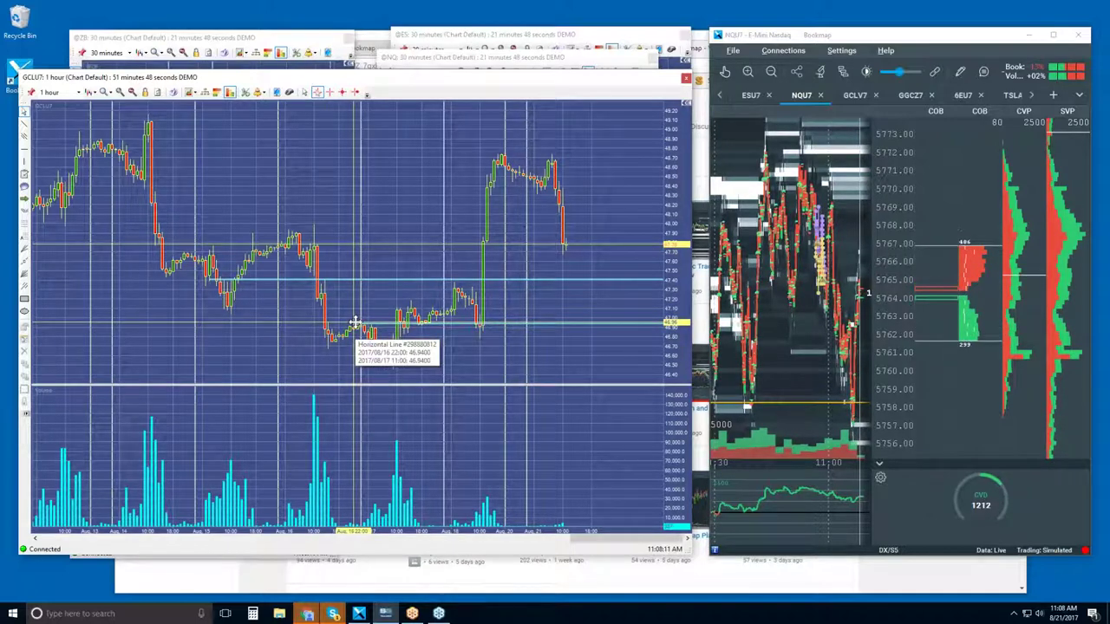
pyautogui.moveTo(356, 322); pyautogui.dragTo(598, 276)
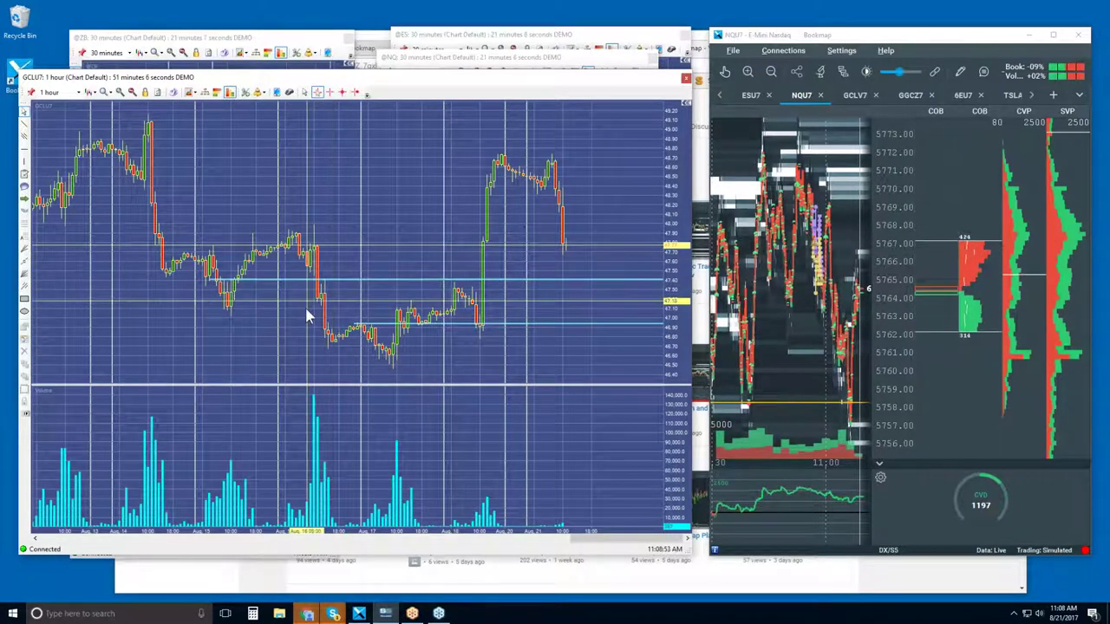
pyautogui.moveTo(330, 345)
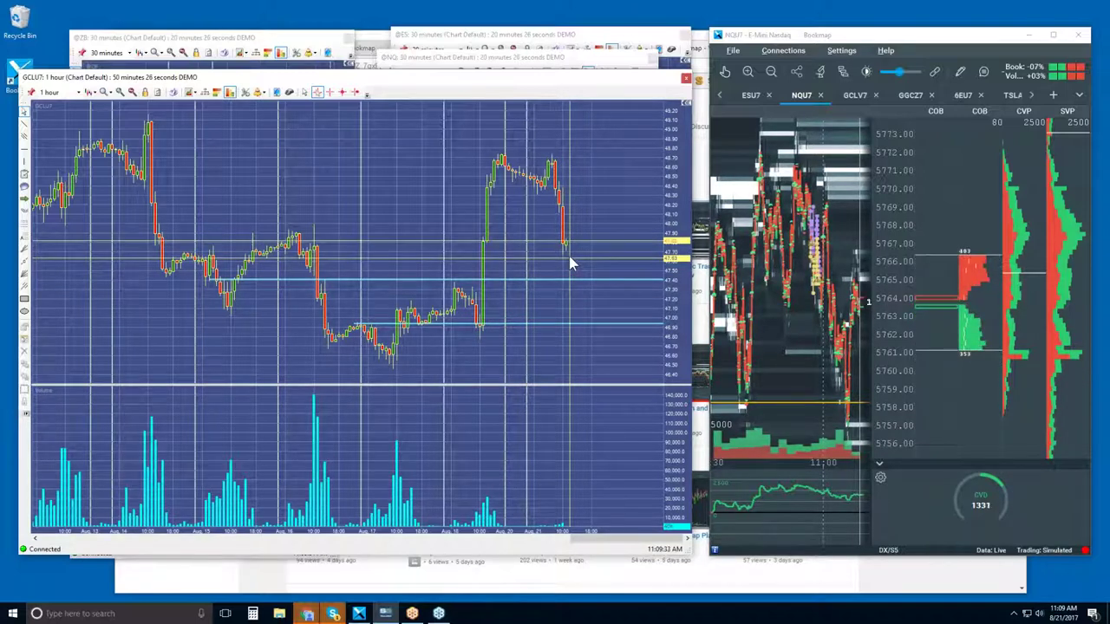
pyautogui.moveTo(565, 233)
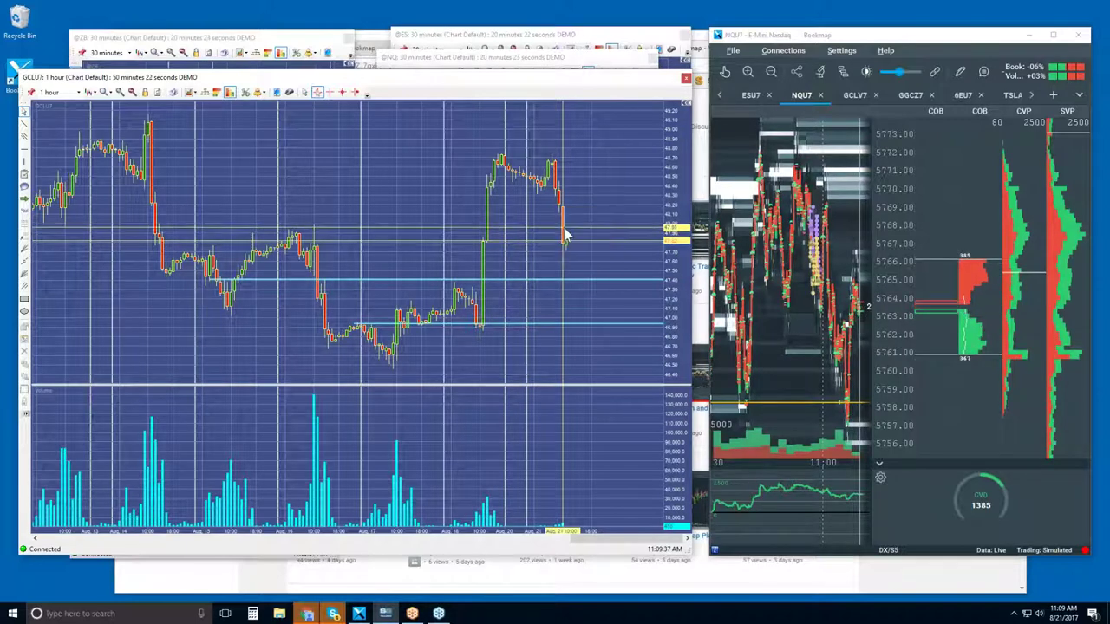
pyautogui.moveTo(568, 256)
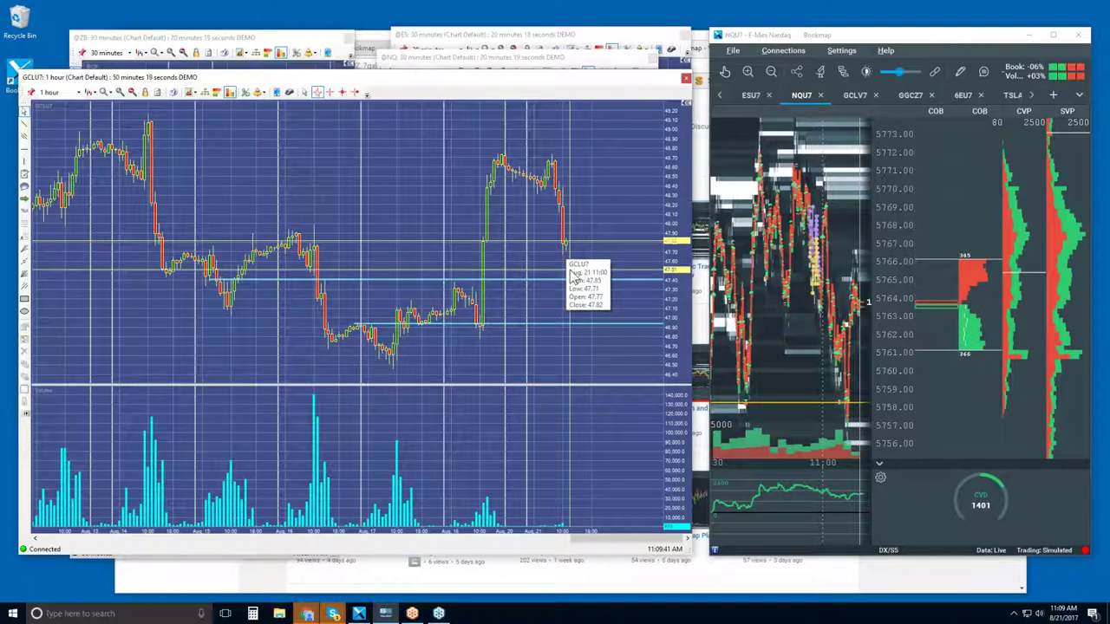
pyautogui.moveTo(149, 154)
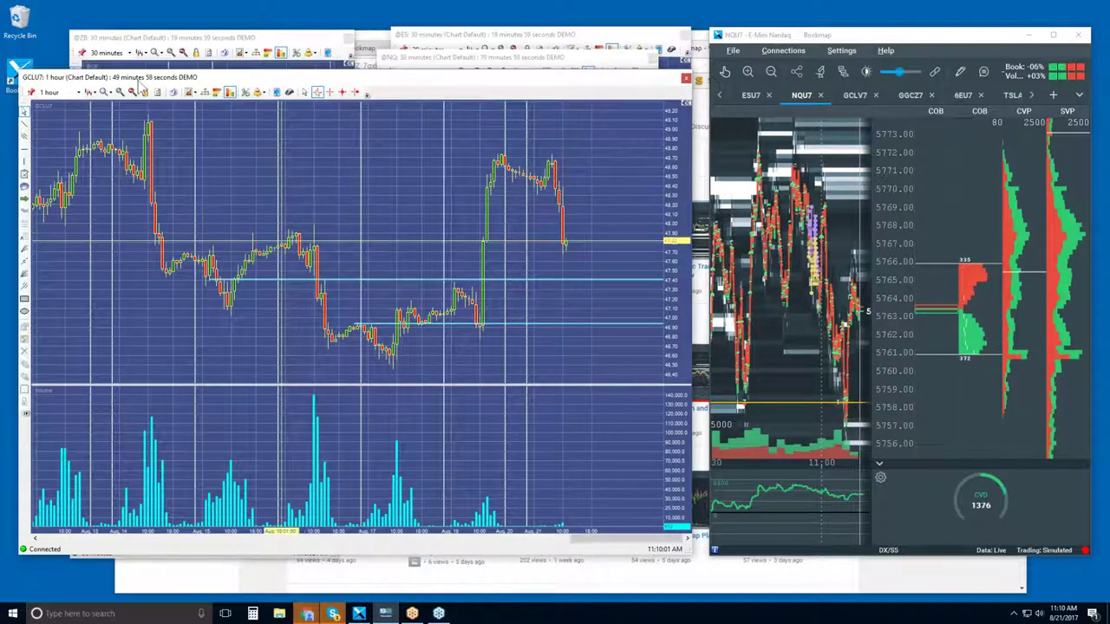
# Change the GCLU7 chart period to 15 minutes and inspect the upper of the two horizontal lines and the August 21 decline.
pyautogui.click(79, 92)
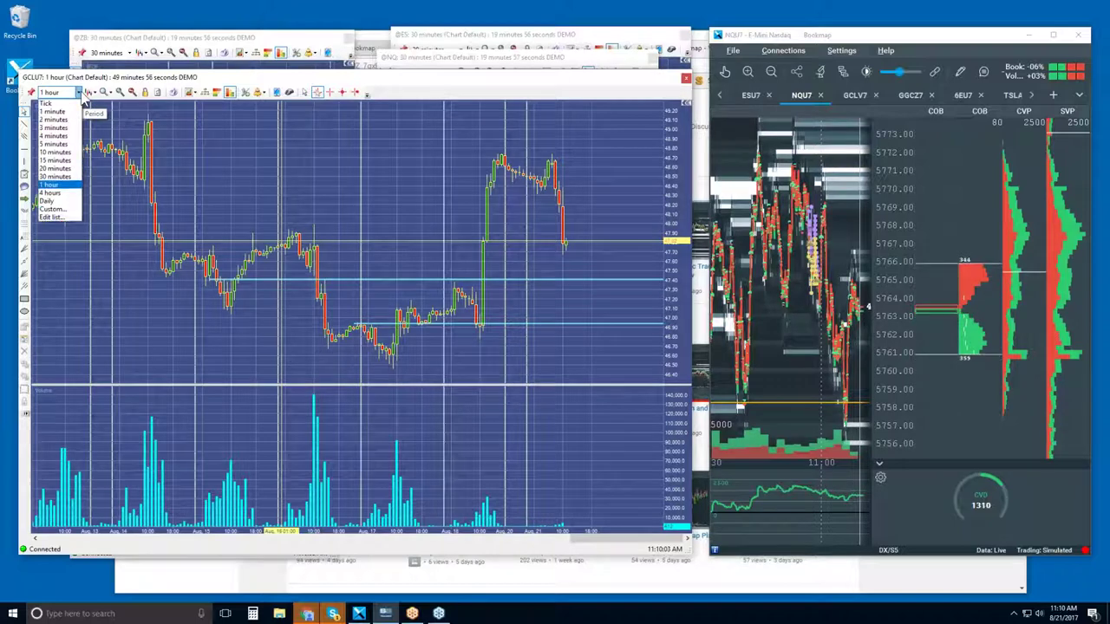
pyautogui.click(73, 162)
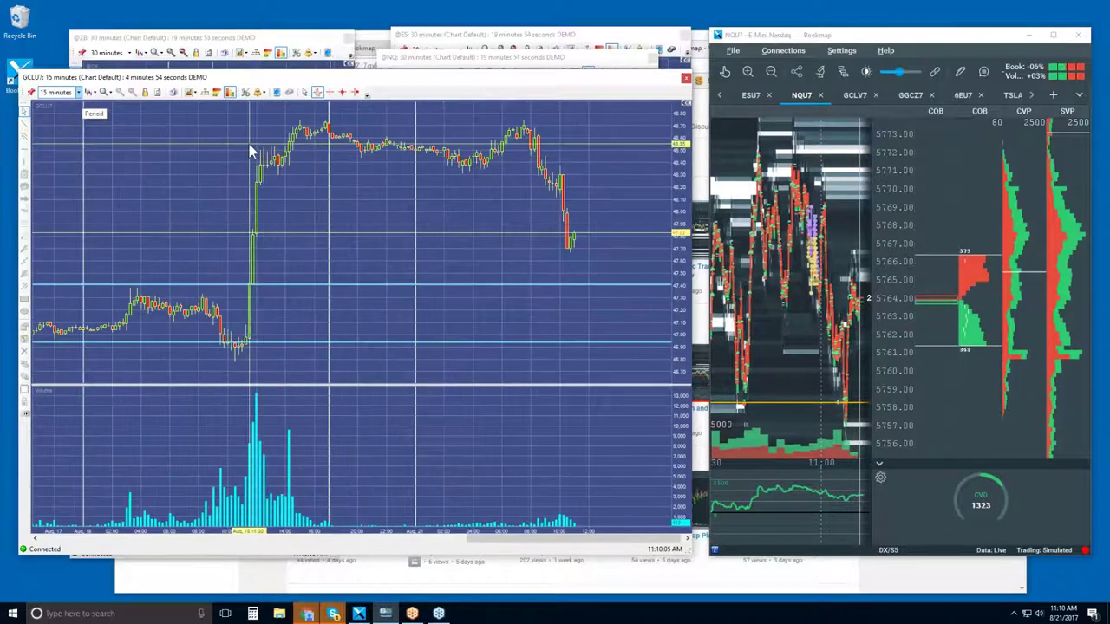
pyautogui.click(481, 286)
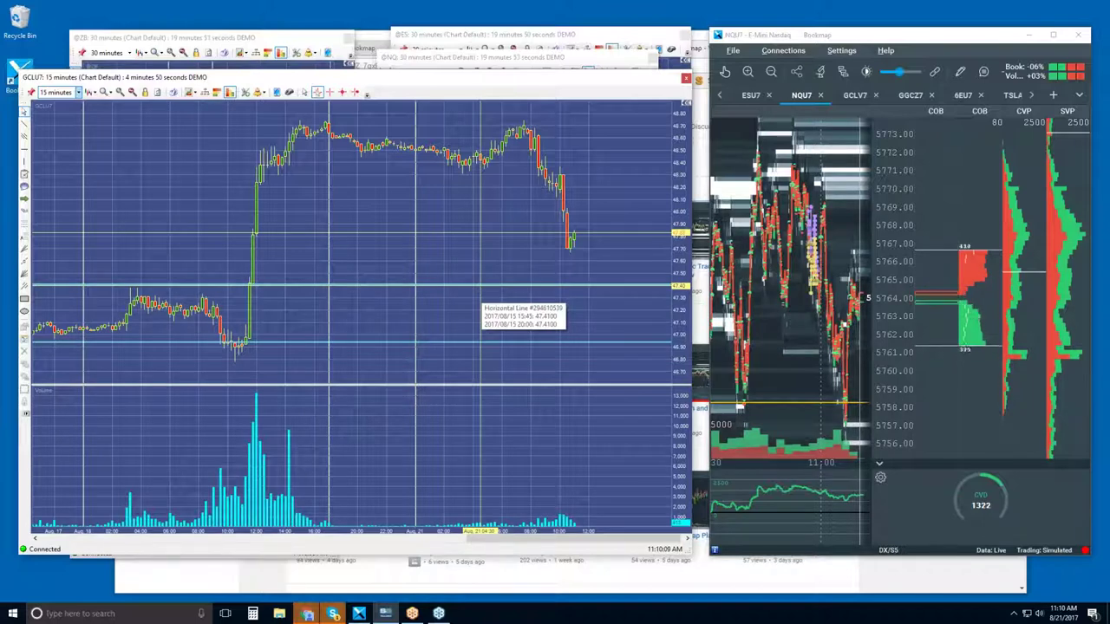
pyautogui.click(574, 197)
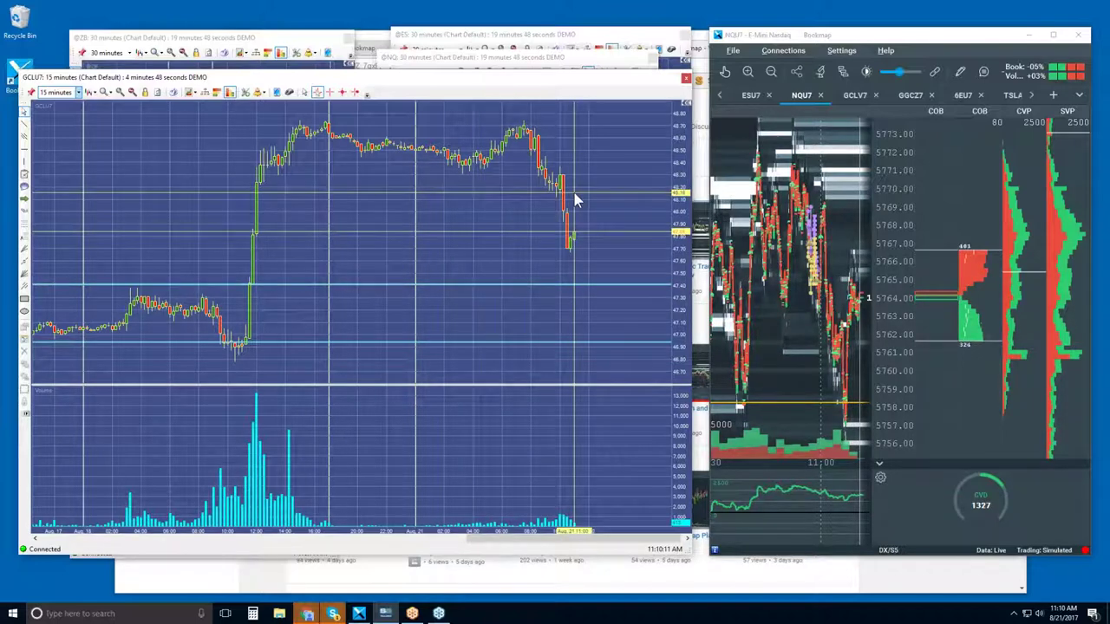
# Draw a horizontal line at about 48.30 on the GCLU7 15-minute chart, starting beneath the early August 21 lows.
pyautogui.moveTo(564, 189)
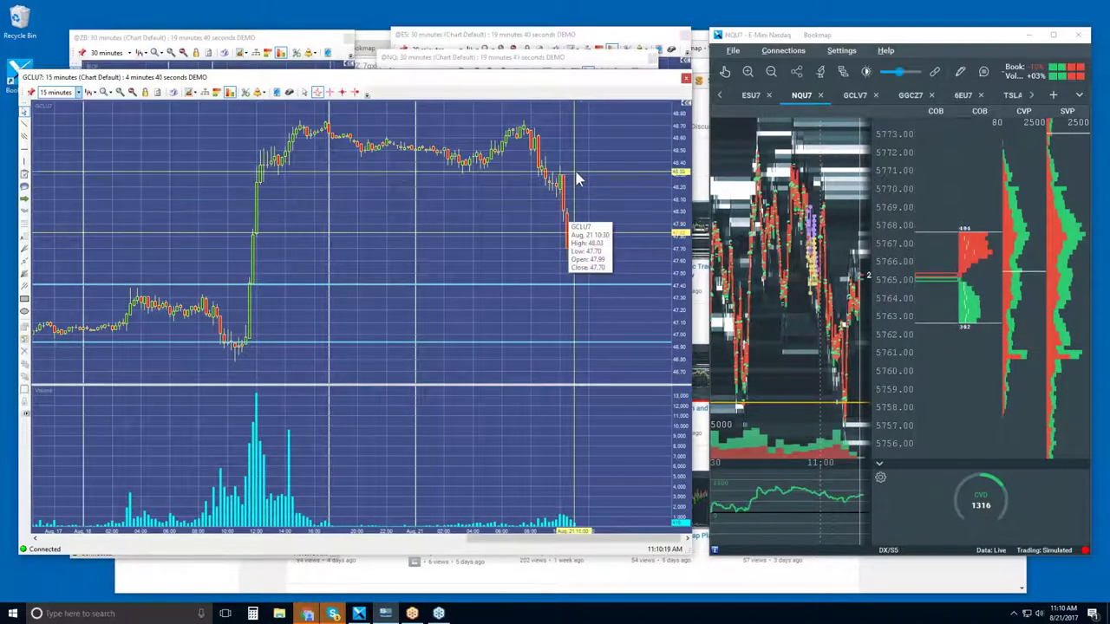
pyautogui.click(24, 160)
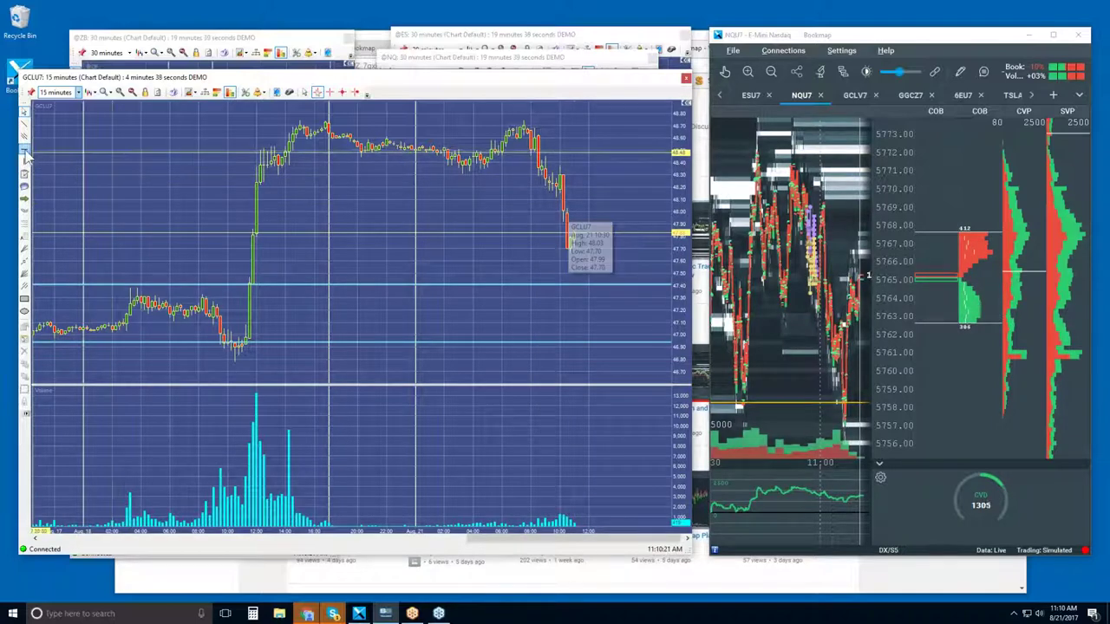
pyautogui.moveTo(458, 173); pyautogui.dragTo(600, 173)
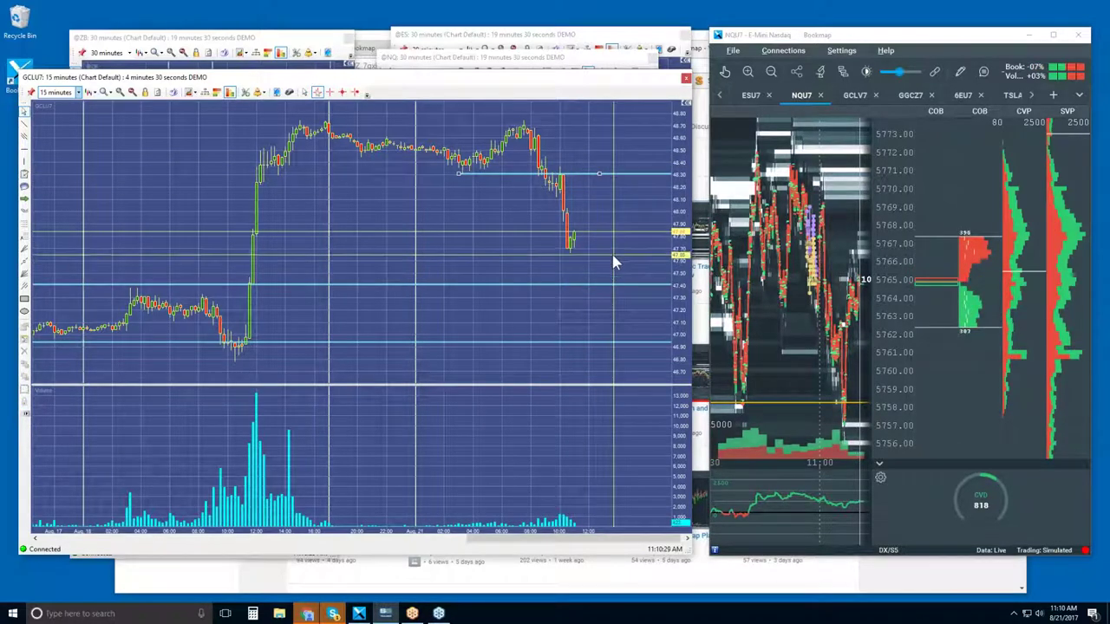
# Maximize Bookmap, open the GGCZ7 gold heatmap, hide its trading panel and widen the time range back to about 10:54.
pyautogui.doubleClick(887, 37)
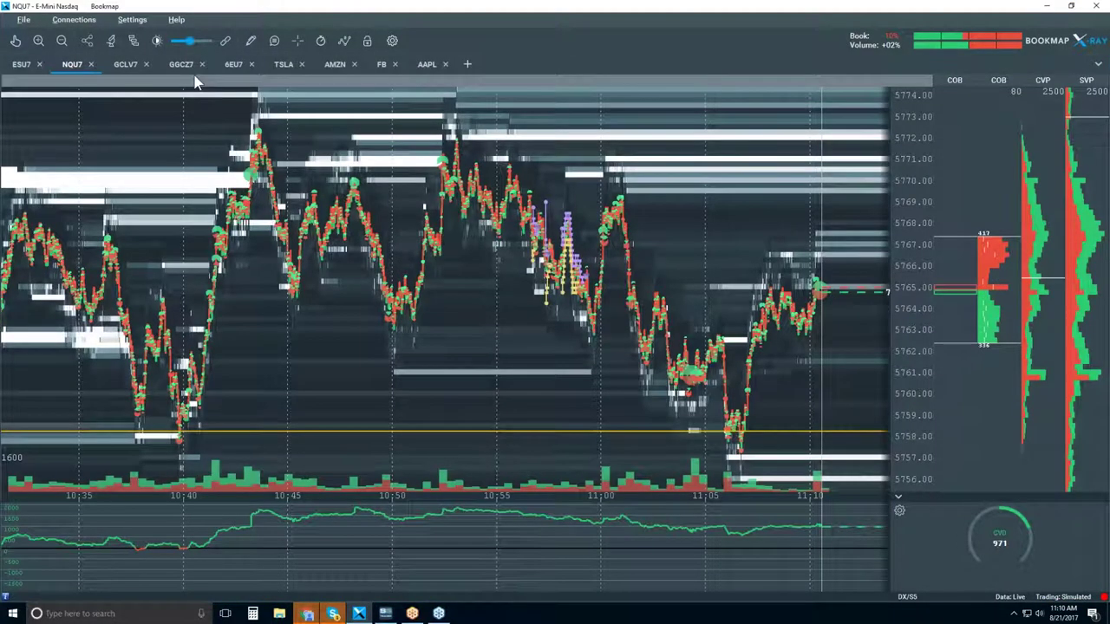
pyautogui.click(184, 66)
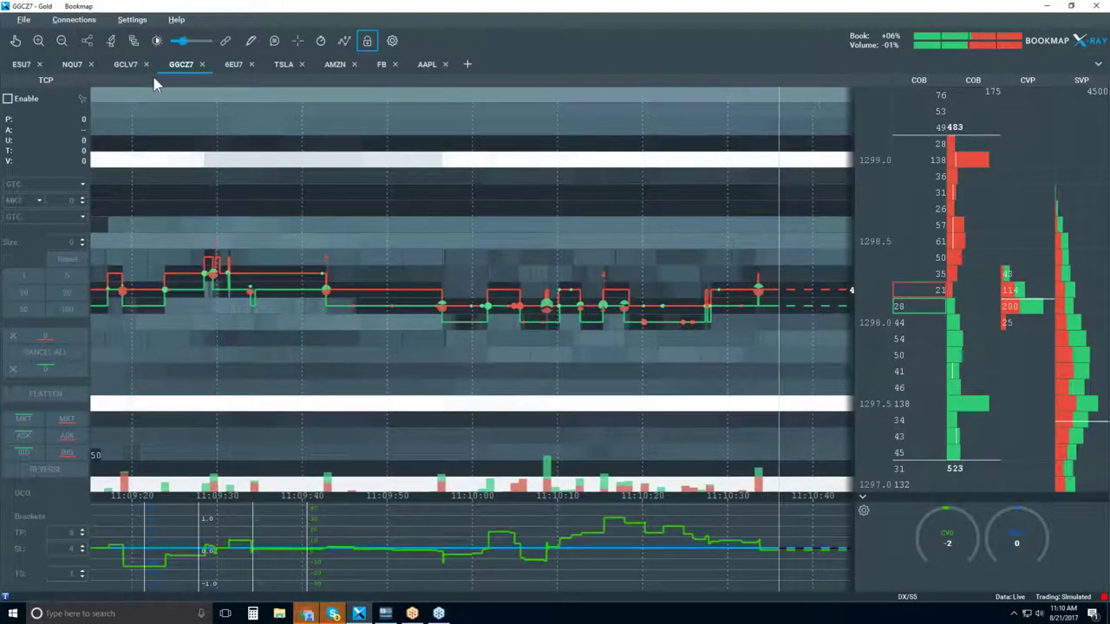
pyautogui.click(368, 40)
pyautogui.scroll(-3, 416, 238)
pyautogui.scroll(-5, 418, 245)
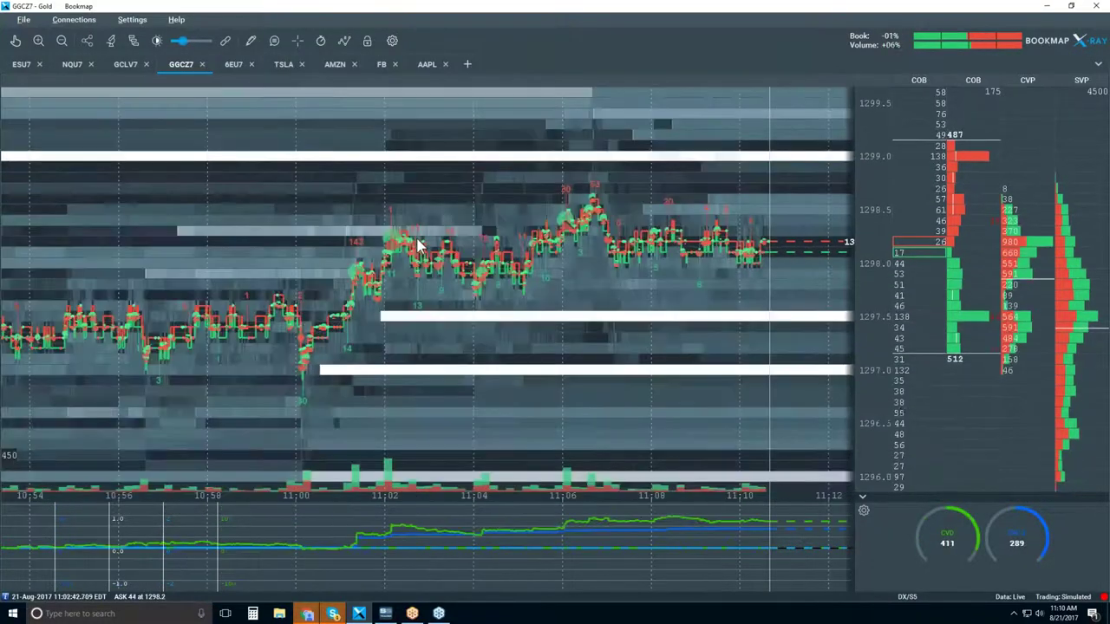
# Open the GCLV7 crude oil heatmap and widen its time range back to about 09:45 to examine the morning's order flow.
pyautogui.click(126, 66)
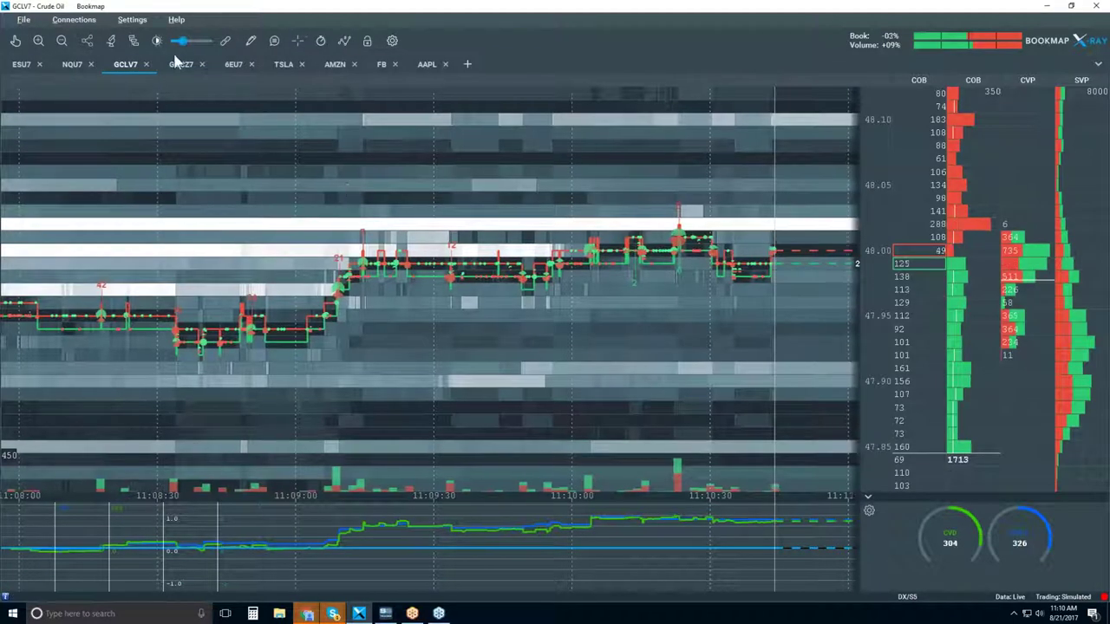
pyautogui.scroll(-4, 413, 120)
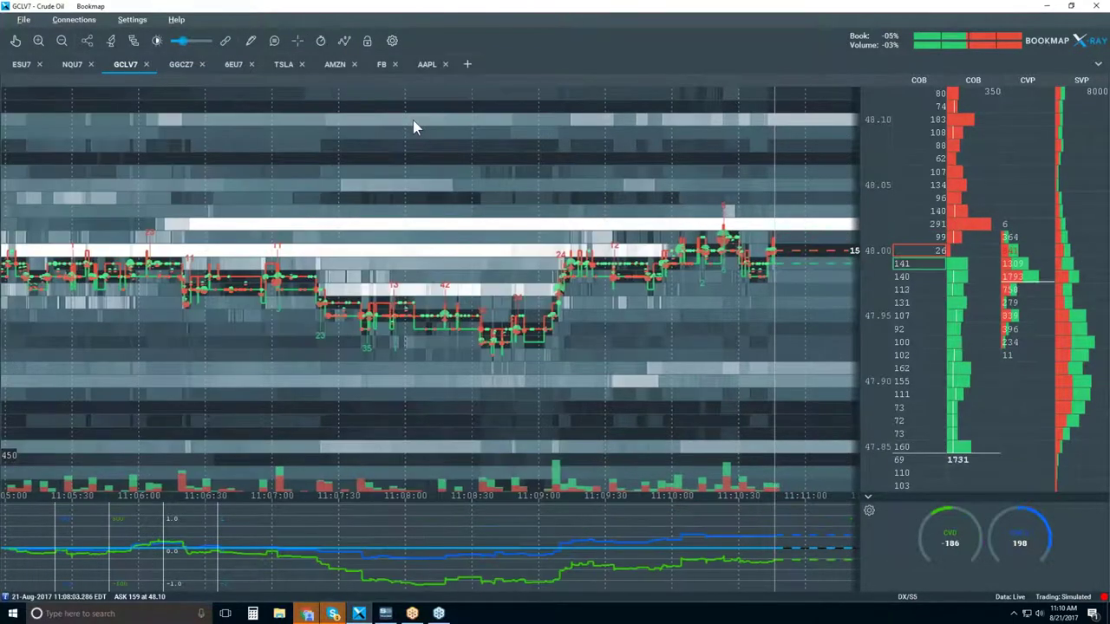
pyautogui.scroll(-2, 413, 120)
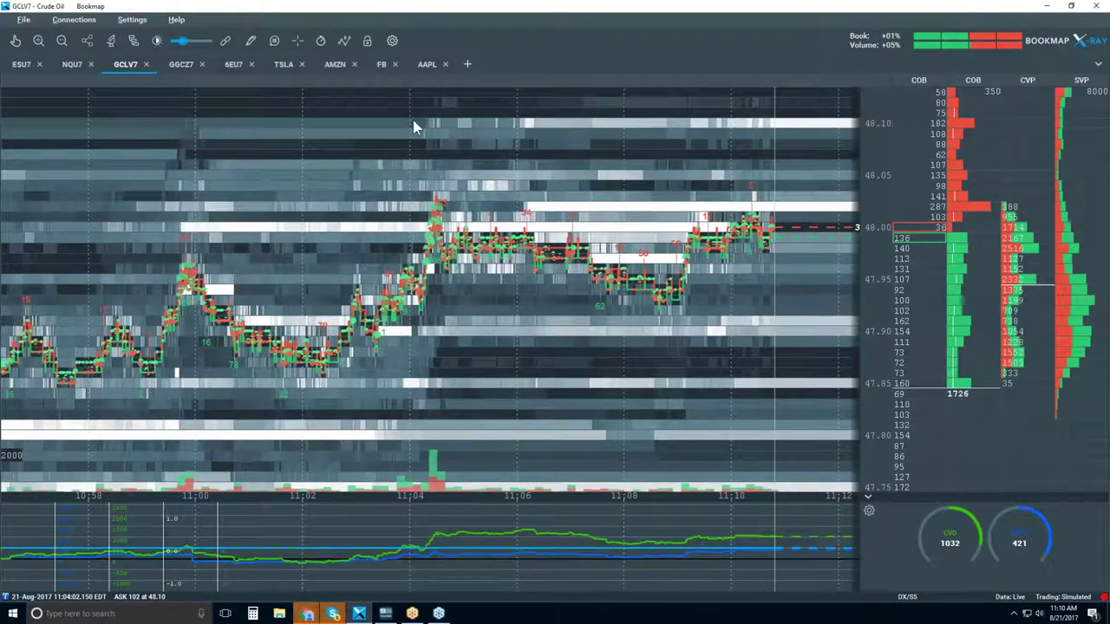
pyautogui.scroll(-5, 412, 126)
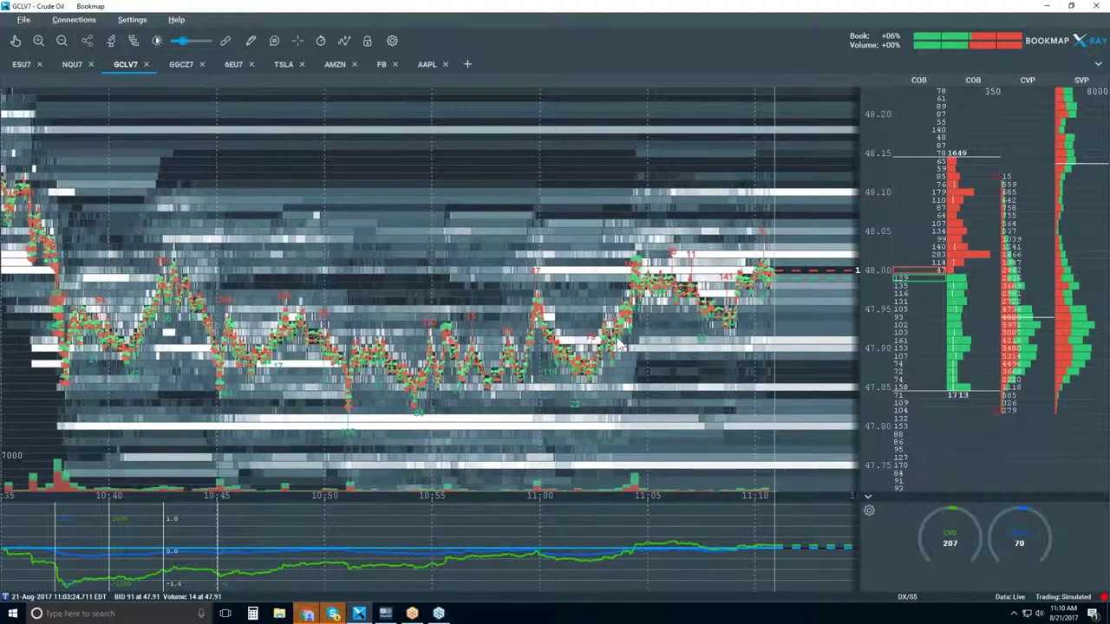
pyautogui.scroll(-4, 608, 344)
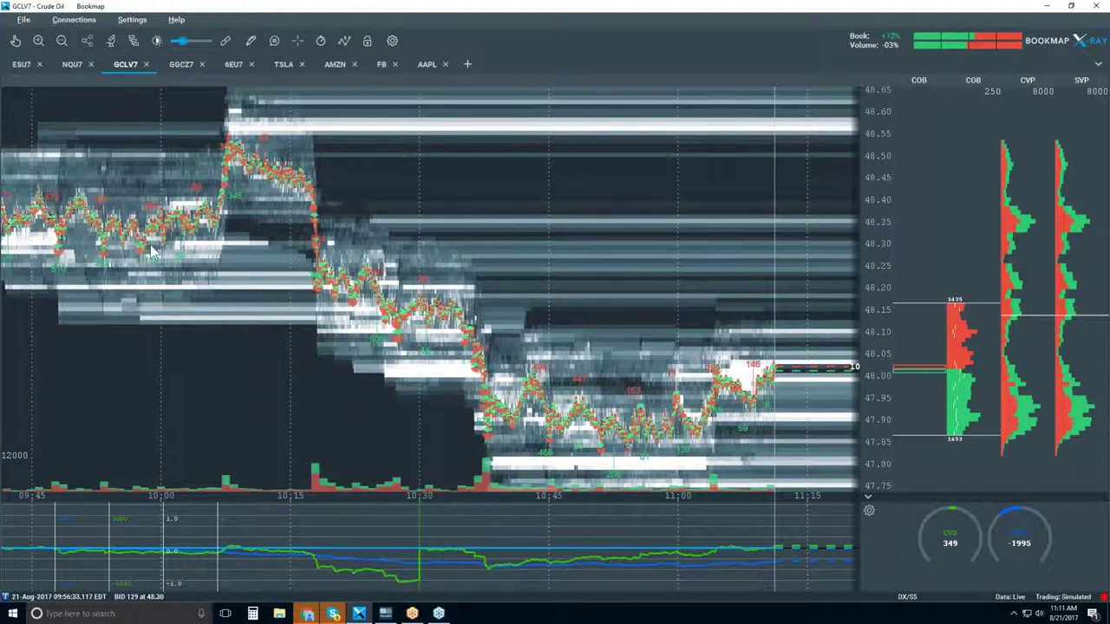
# Draw horizontal lines at about 48.28 and 48.40 on the GCLV7 heatmap and end the drawing mode.
pyautogui.click(251, 41)
pyautogui.click(305, 178)
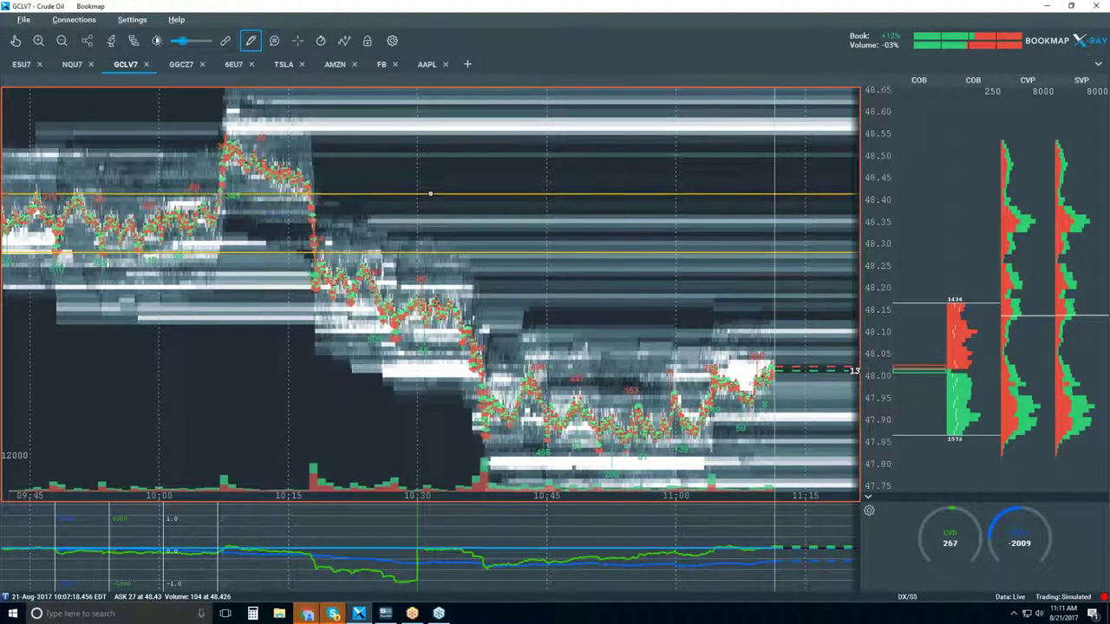
pyautogui.click(431, 198)
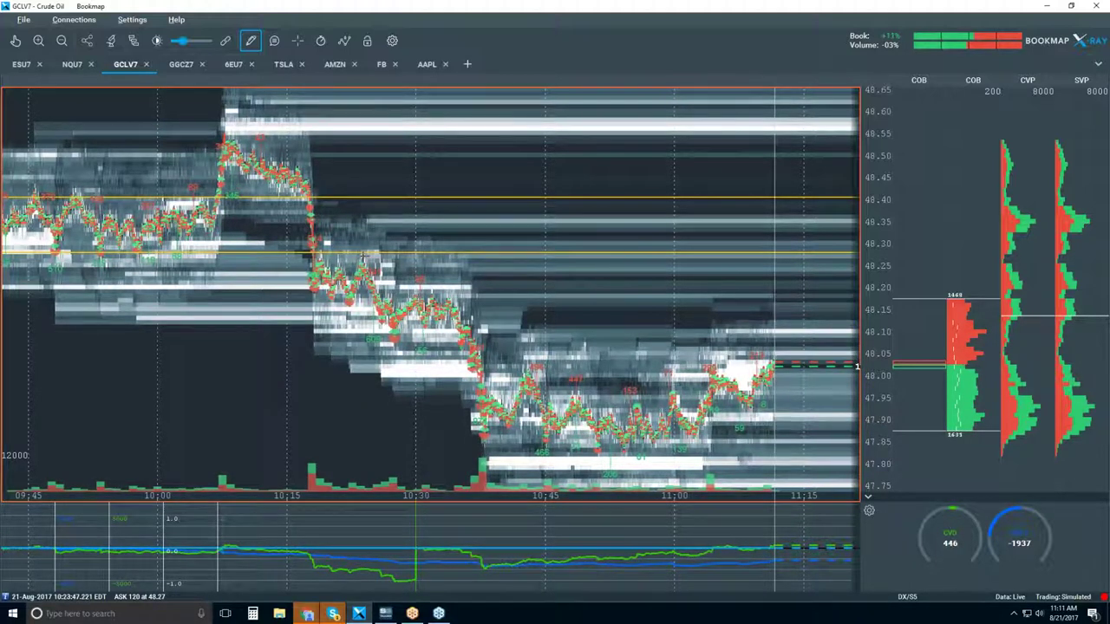
pyautogui.click(250, 40)
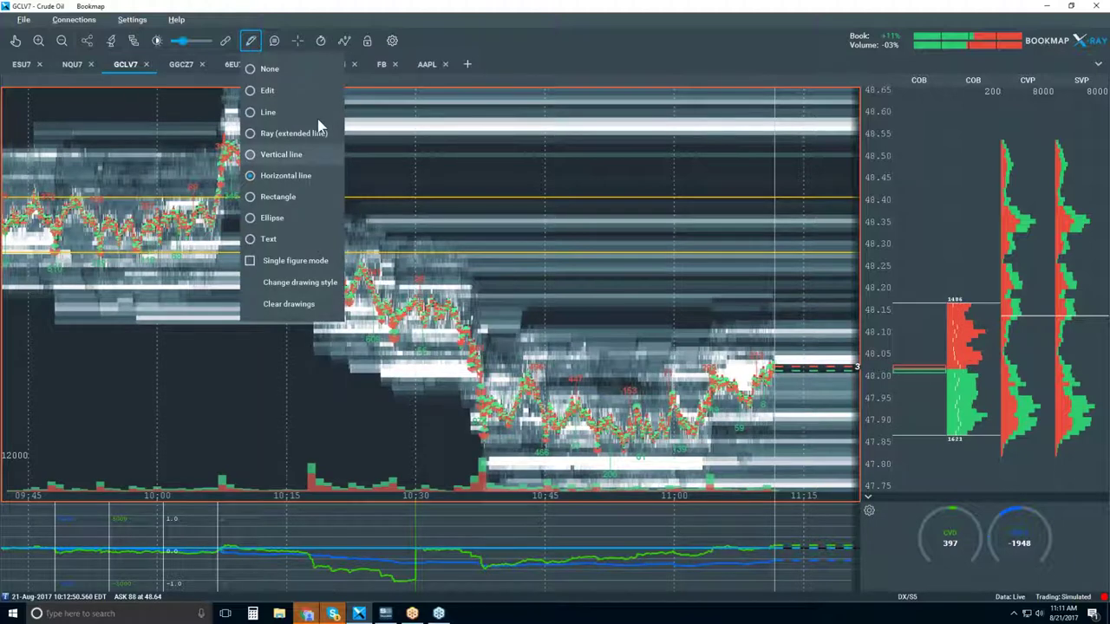
pyautogui.click(300, 70)
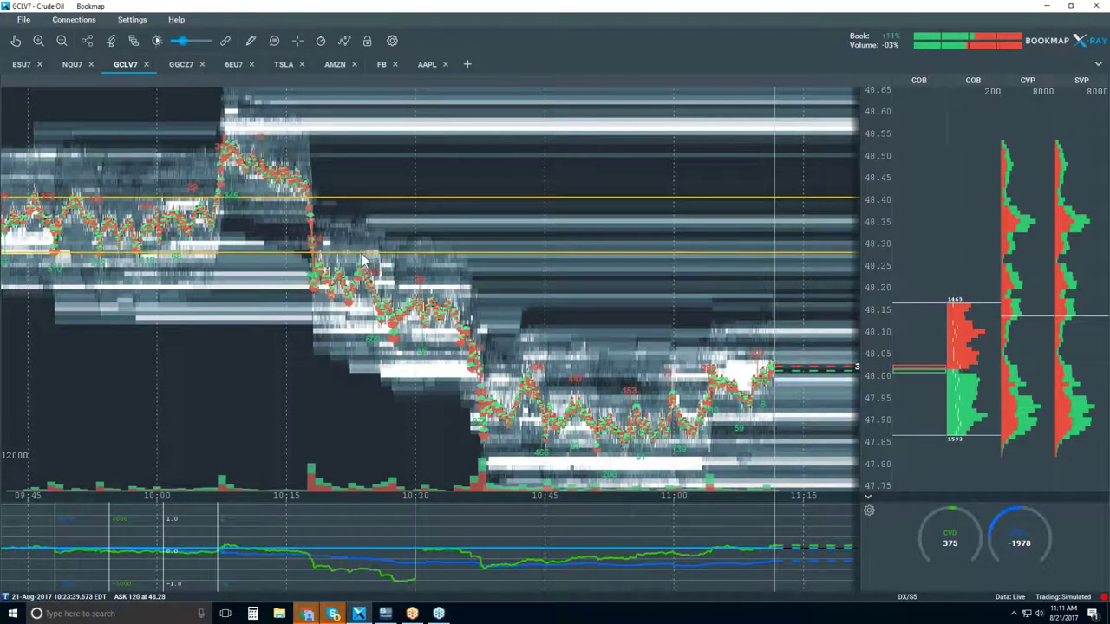
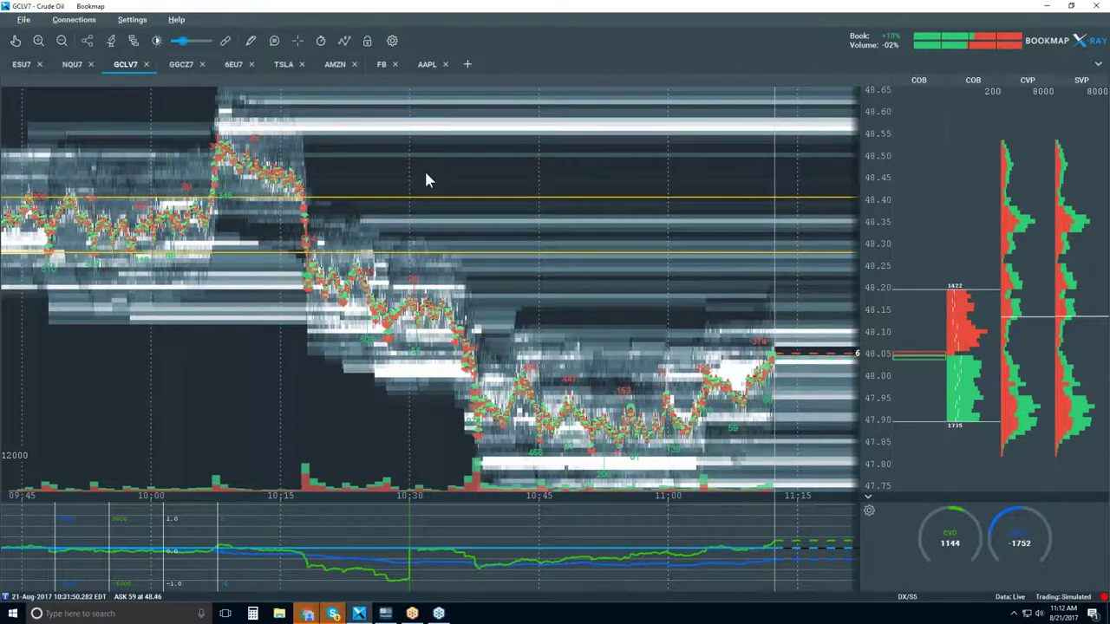
# Lower the heatmap's brightness to about 20 in the contrast settings, with the chart narrowed to the price action since about 10:15.
pyautogui.scroll(3, 425, 178)
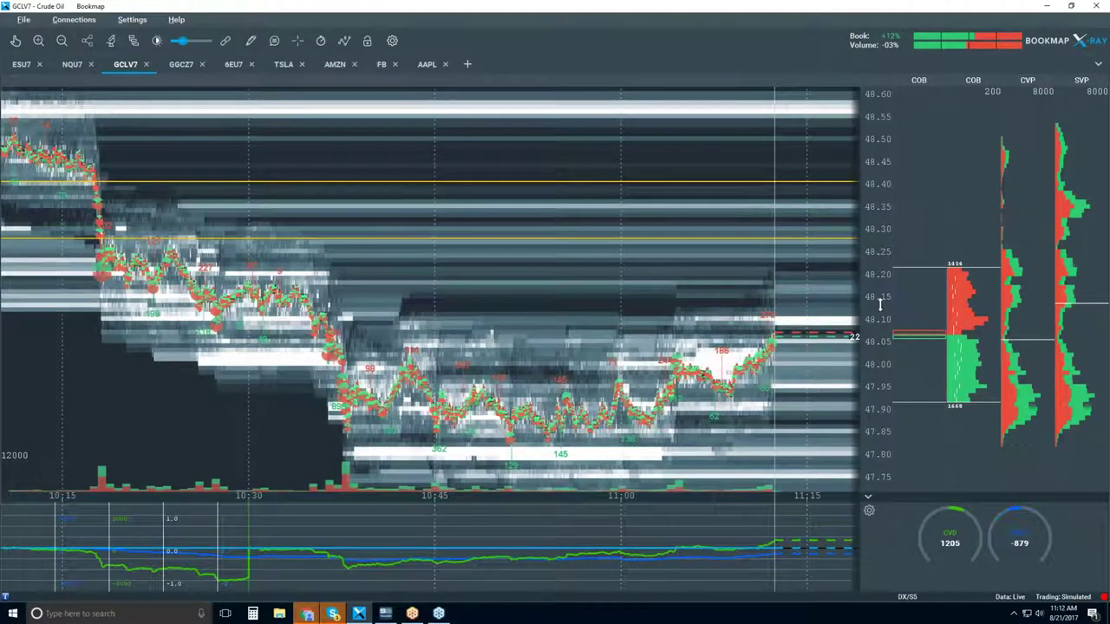
pyautogui.scroll(2, 876, 273)
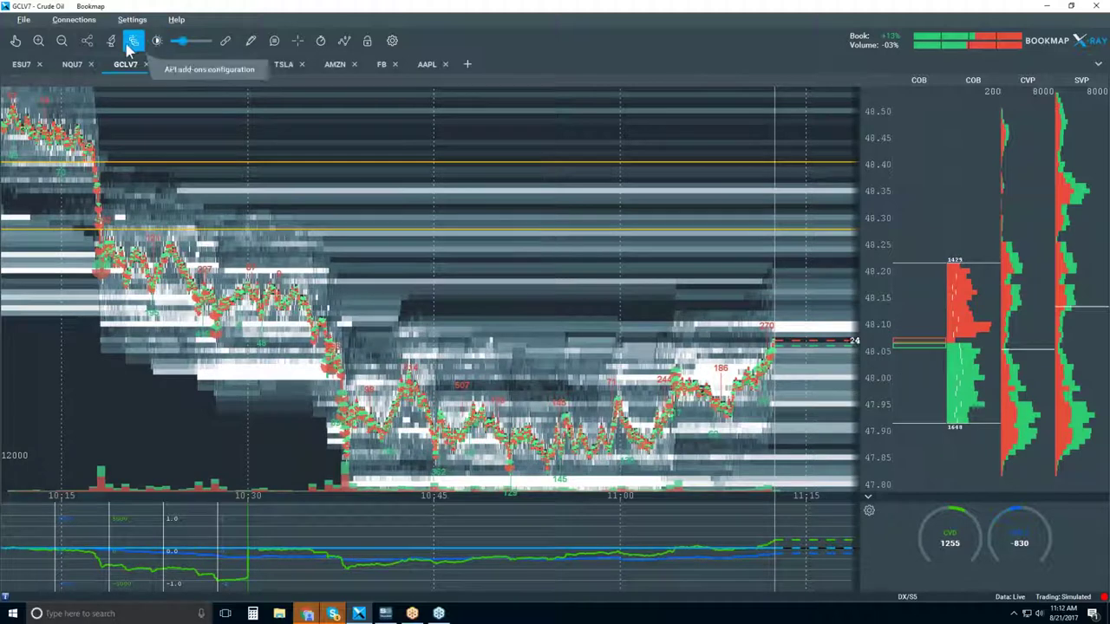
pyautogui.click(157, 41)
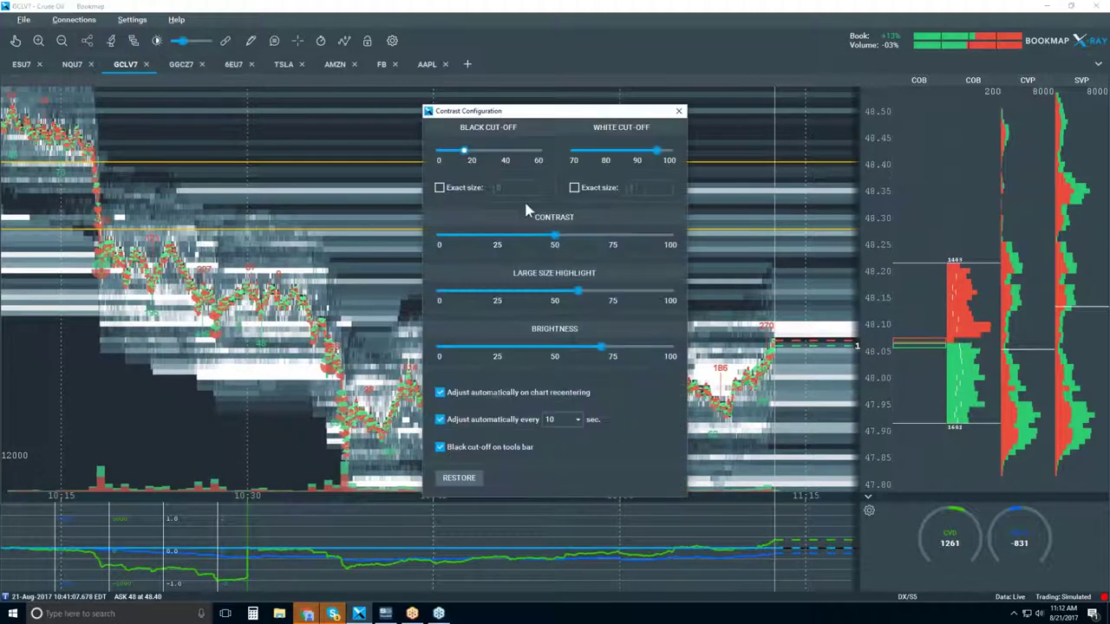
pyautogui.moveTo(601, 347); pyautogui.dragTo(481, 347)
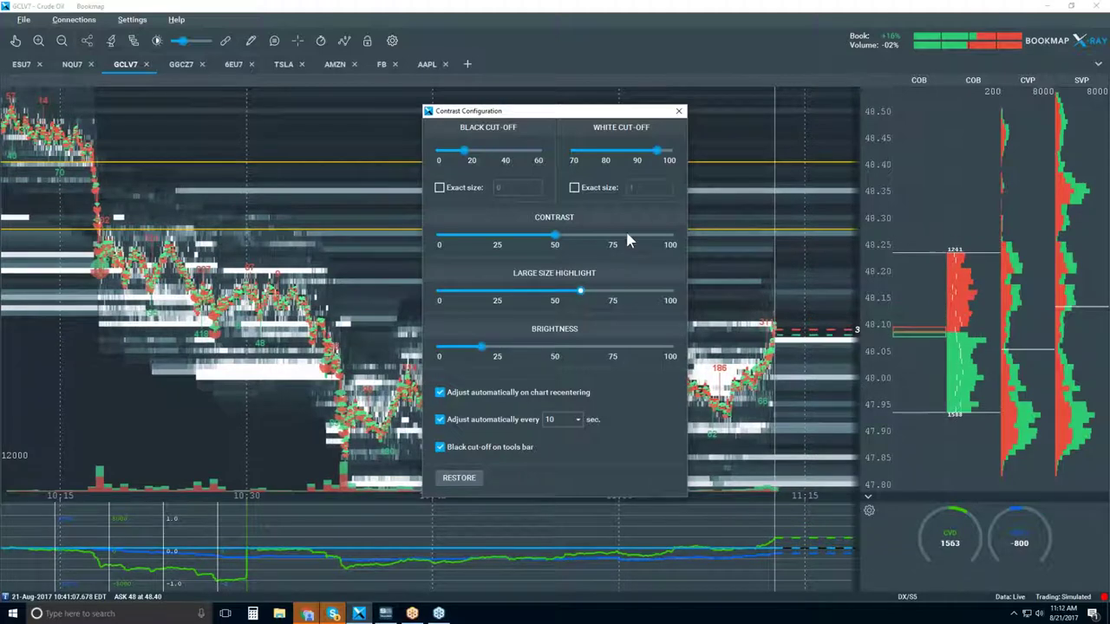
pyautogui.moveTo(660, 111); pyautogui.dragTo(558, 37)
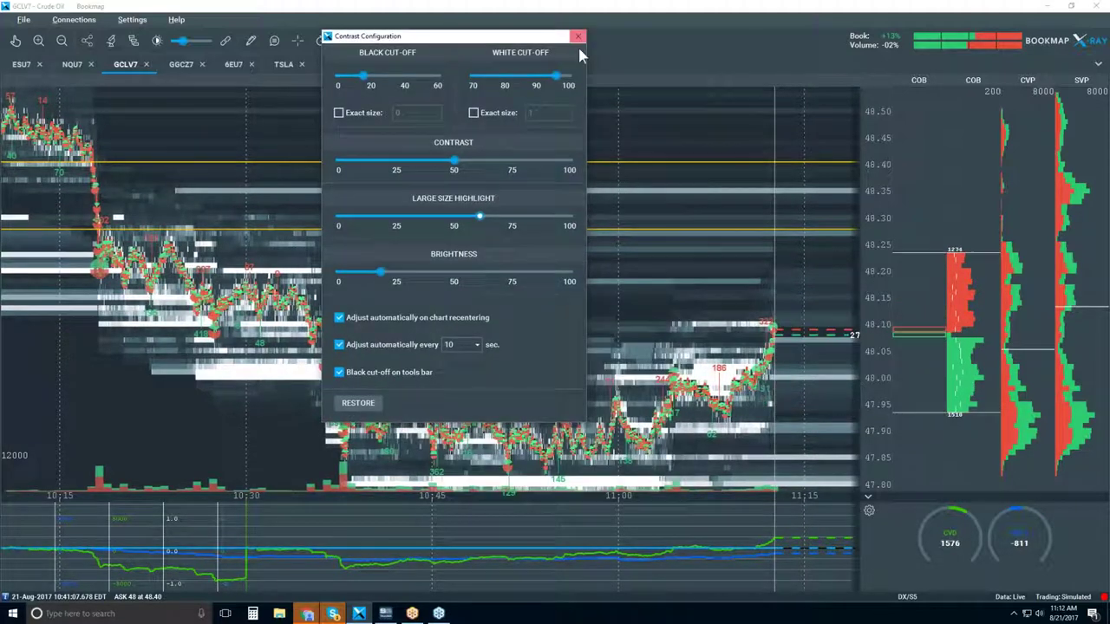
pyautogui.click(578, 38)
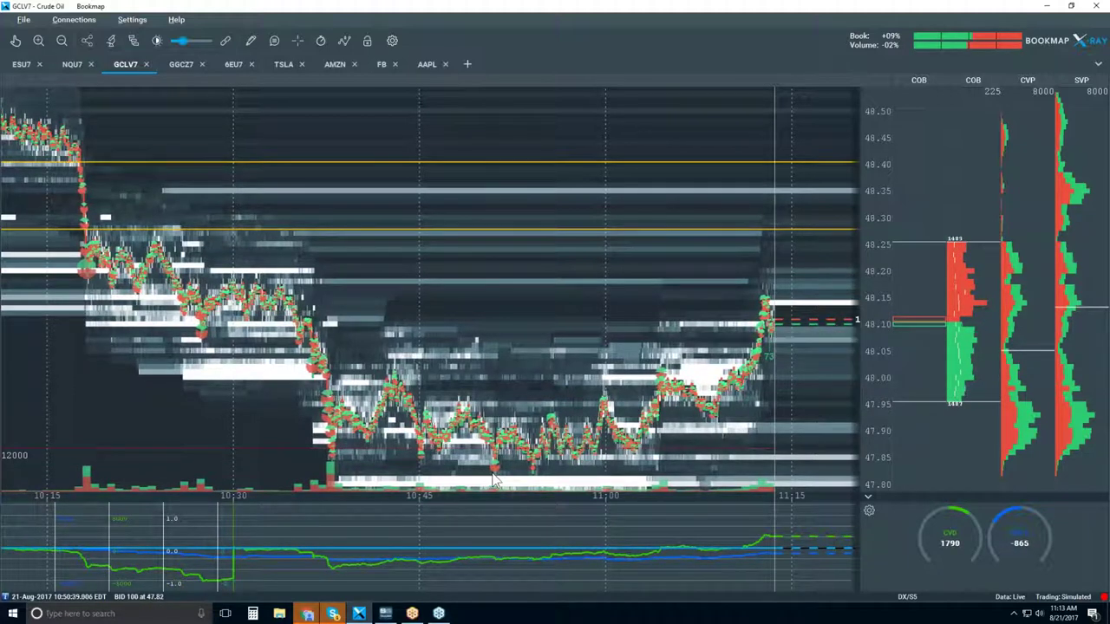
# Examine the order flow around the 10:35 to 11:05 lows at close range, including the large liquidity near 47.80.
pyautogui.scroll(1, 493, 476)
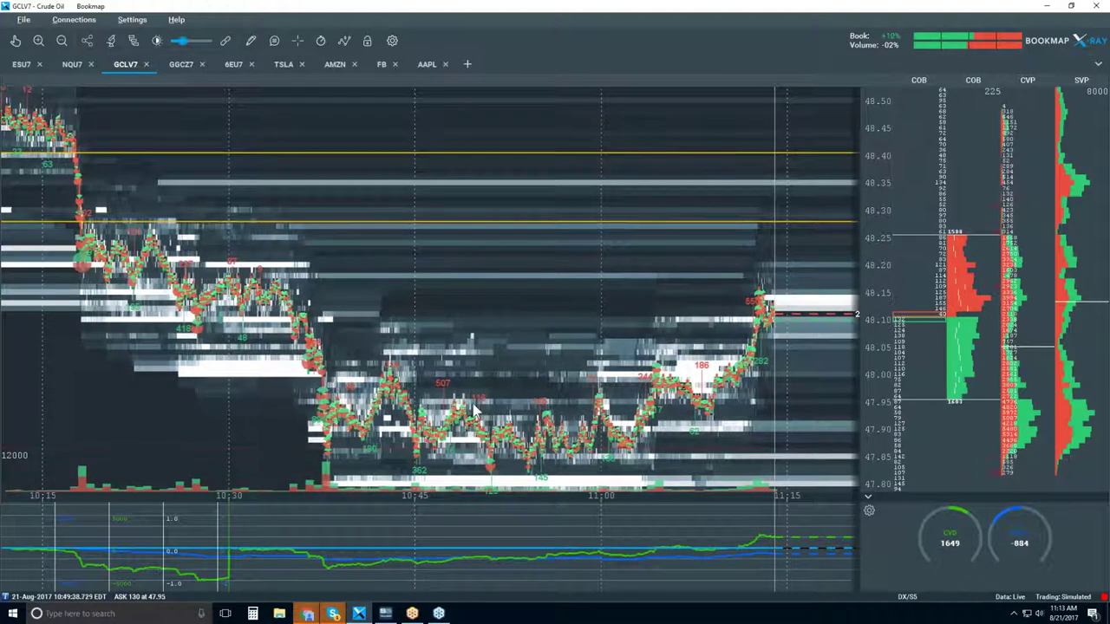
pyautogui.click(15, 41)
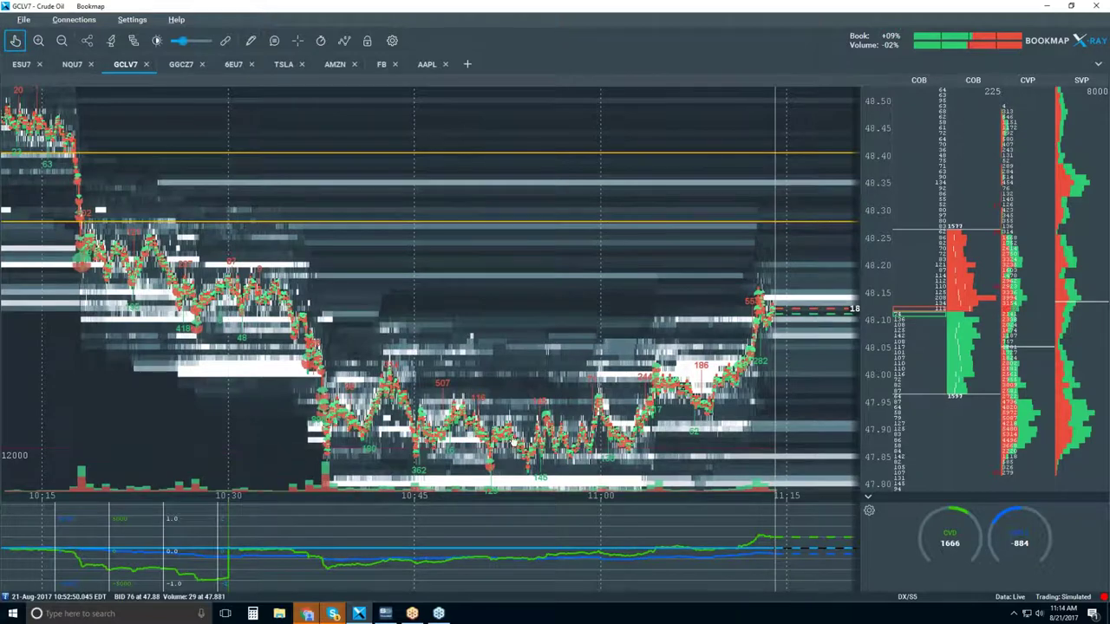
pyautogui.scroll(3, 512, 438)
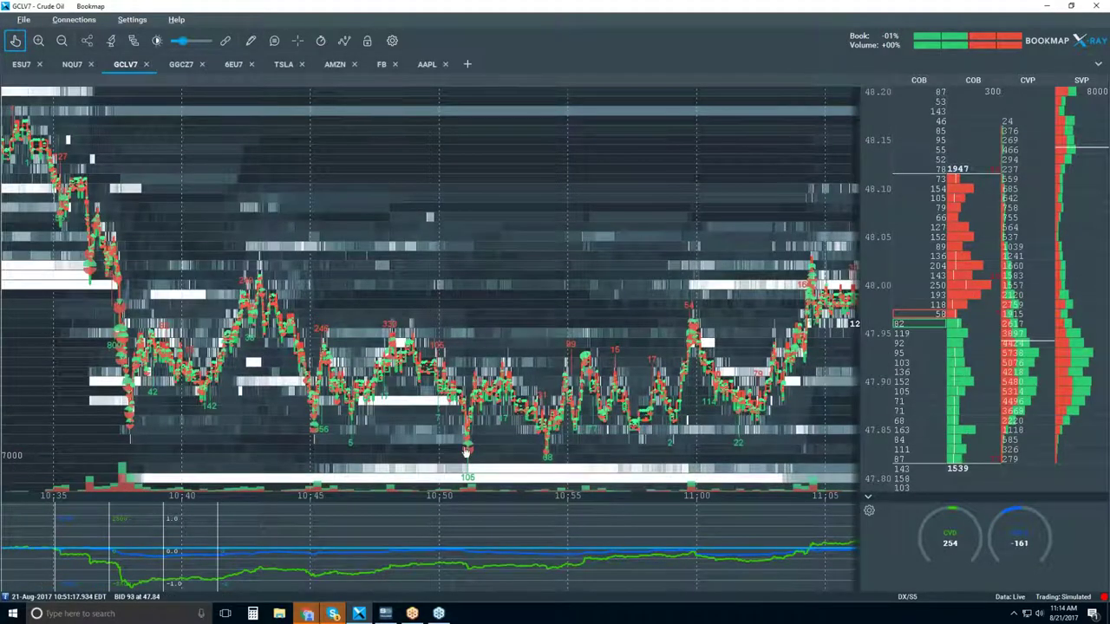
pyautogui.click(14, 41)
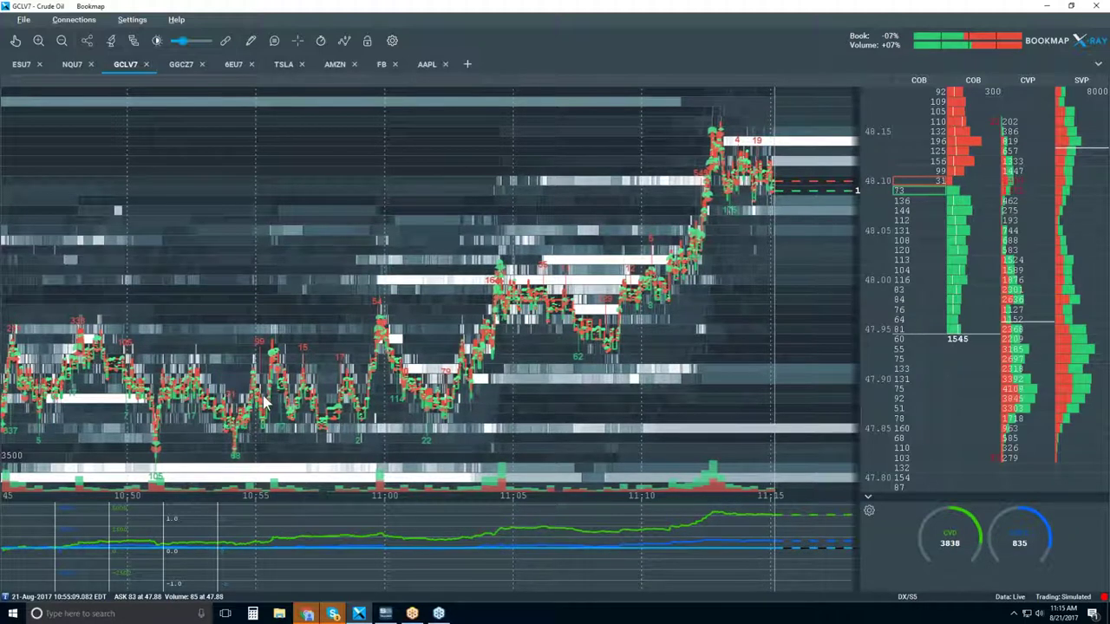
# Draw a horizontal line at about 47.93 across the highs between 10:45 and 11:00, and end the drawing mode.
pyautogui.scroll(-2, 262, 396)
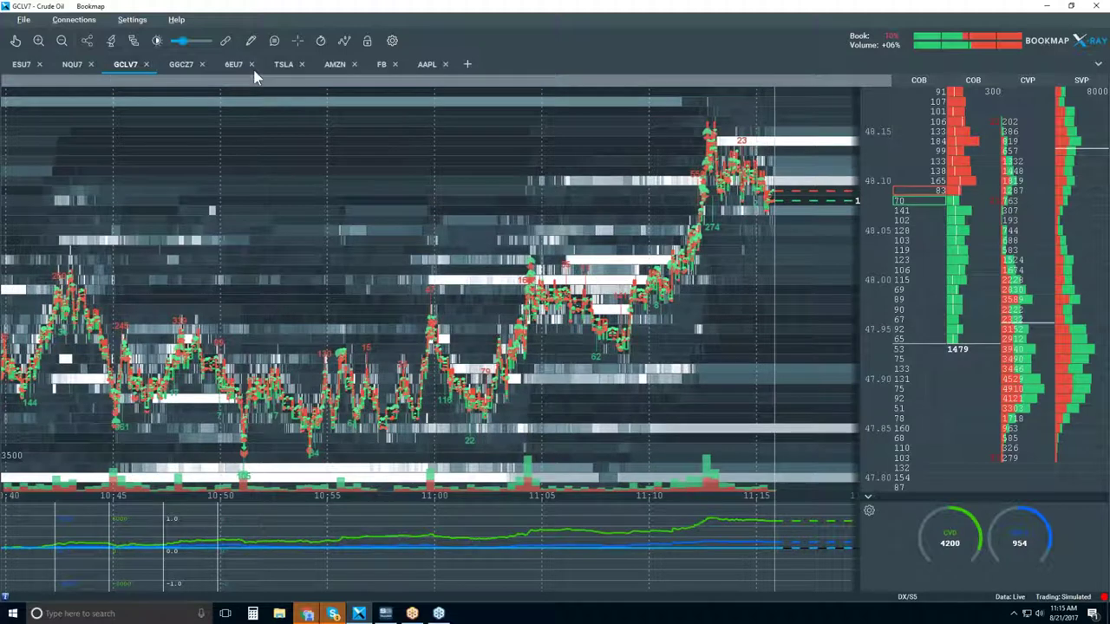
pyautogui.click(251, 41)
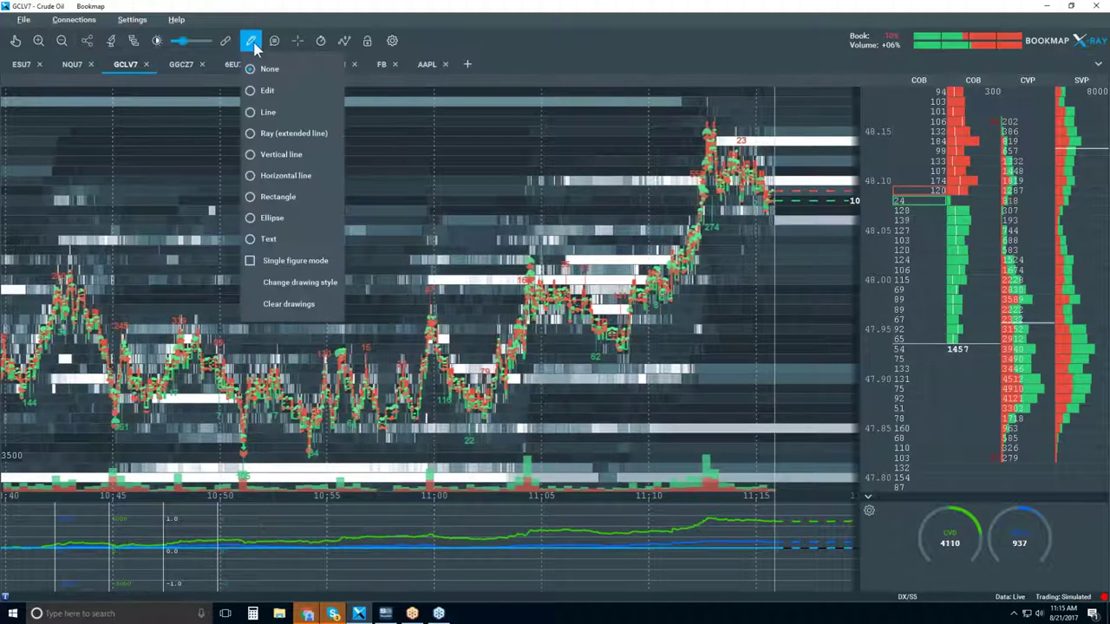
pyautogui.click(298, 179)
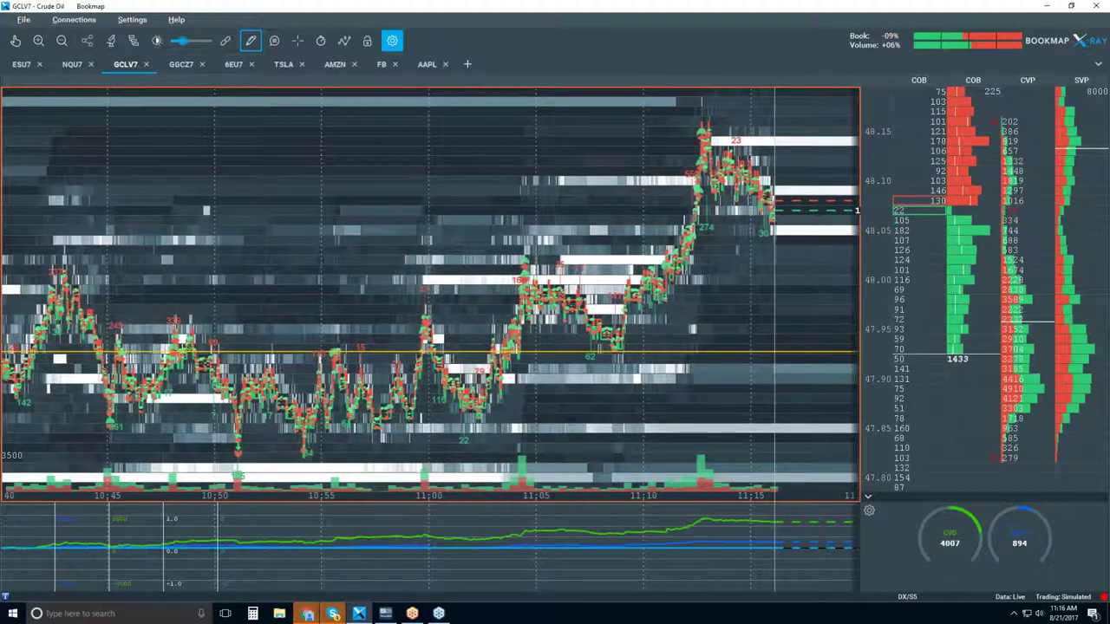
pyautogui.click(251, 41)
pyautogui.click(265, 69)
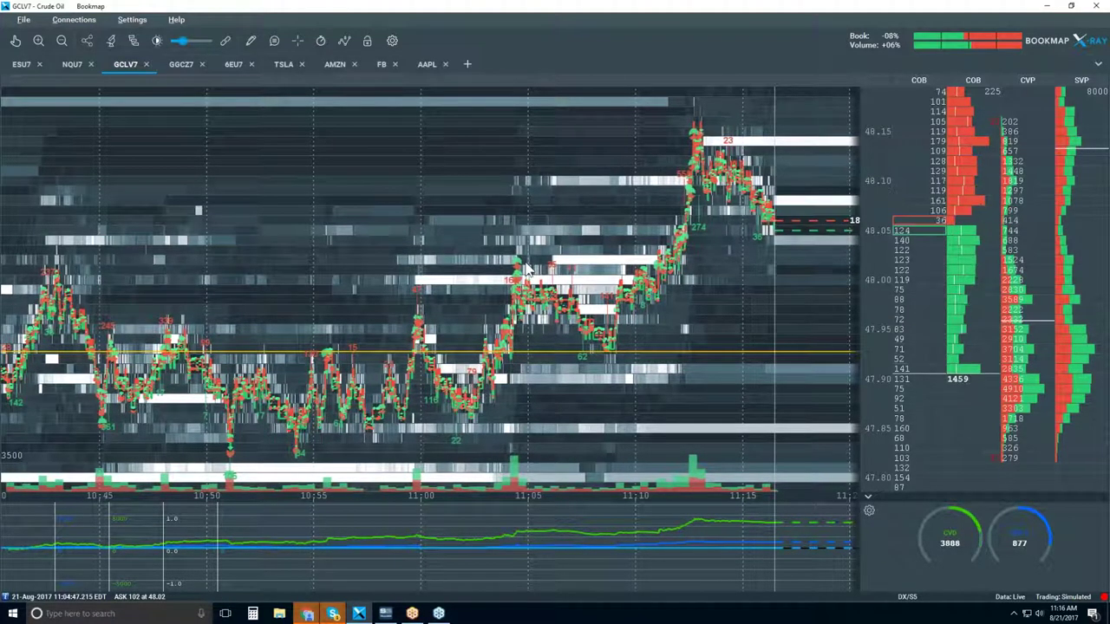
# Draw a horizontal line at about 48.02 across the high just after 11:04, and end the drawing mode.
pyautogui.click(251, 41)
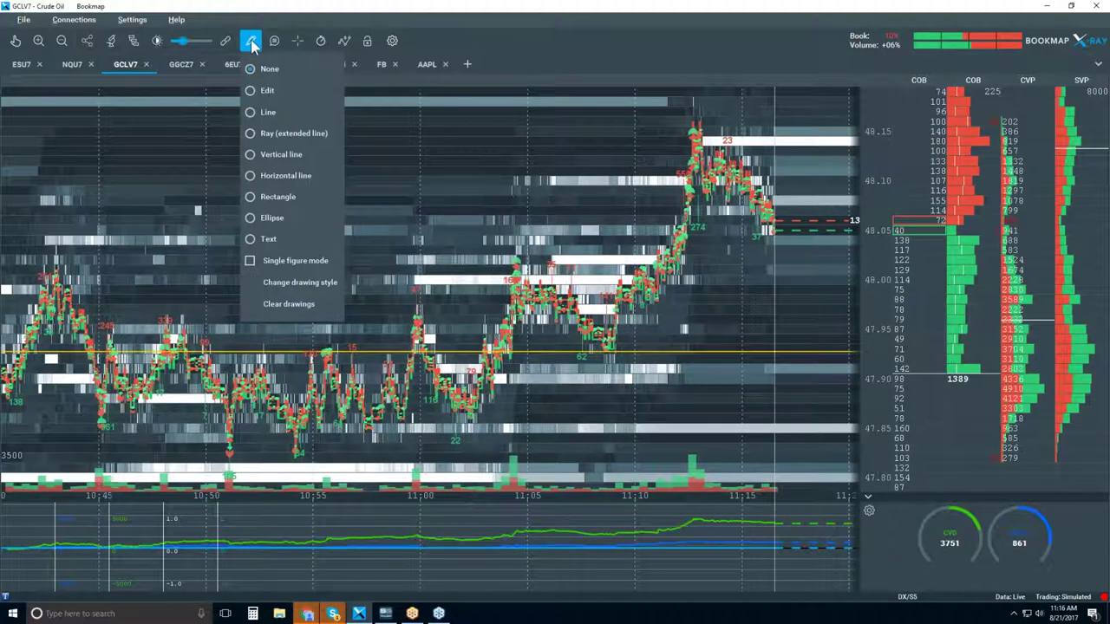
pyautogui.click(308, 187)
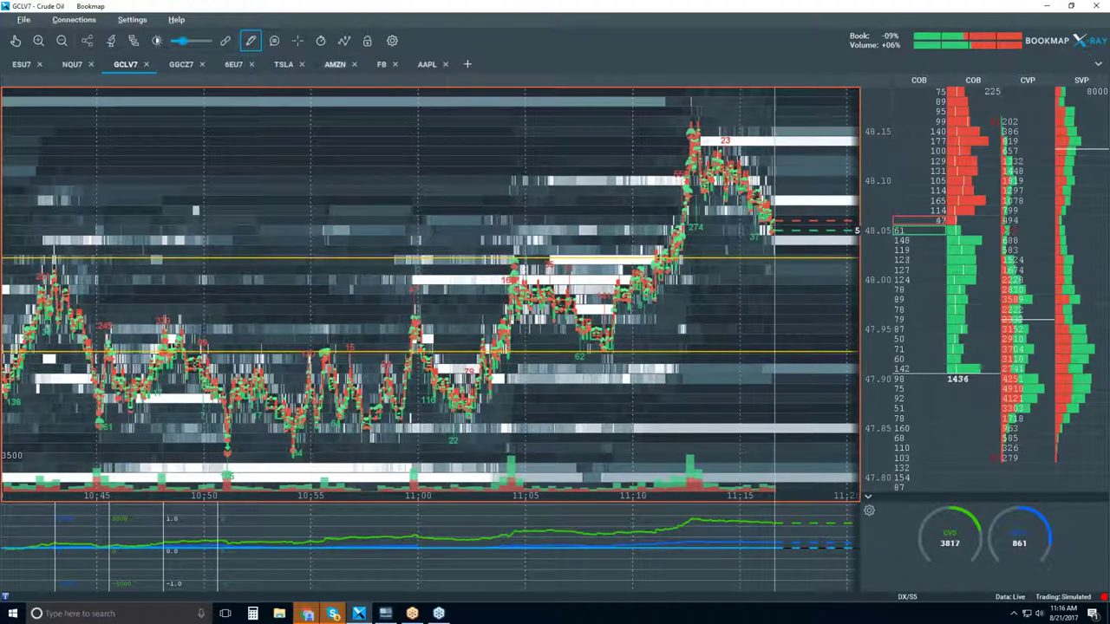
pyautogui.click(250, 41)
pyautogui.click(272, 69)
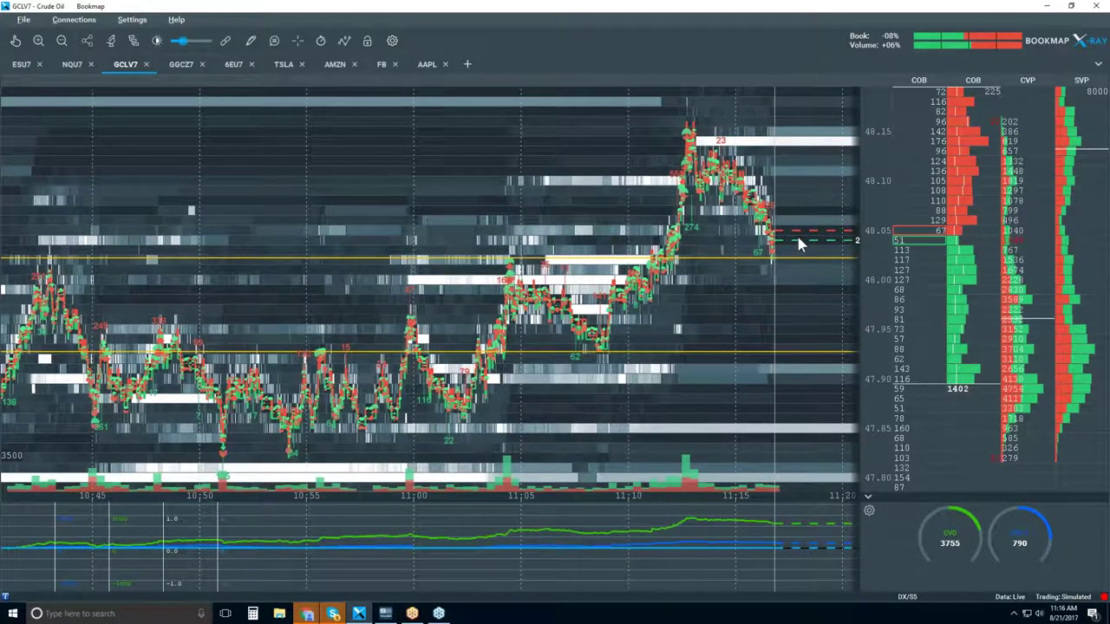
# Inspect the pullback from the 11:13 high toward the 48.02 line at close range, including the resting orders above price.
pyautogui.scroll(1, 765, 201)
pyautogui.scroll(1, 765, 202)
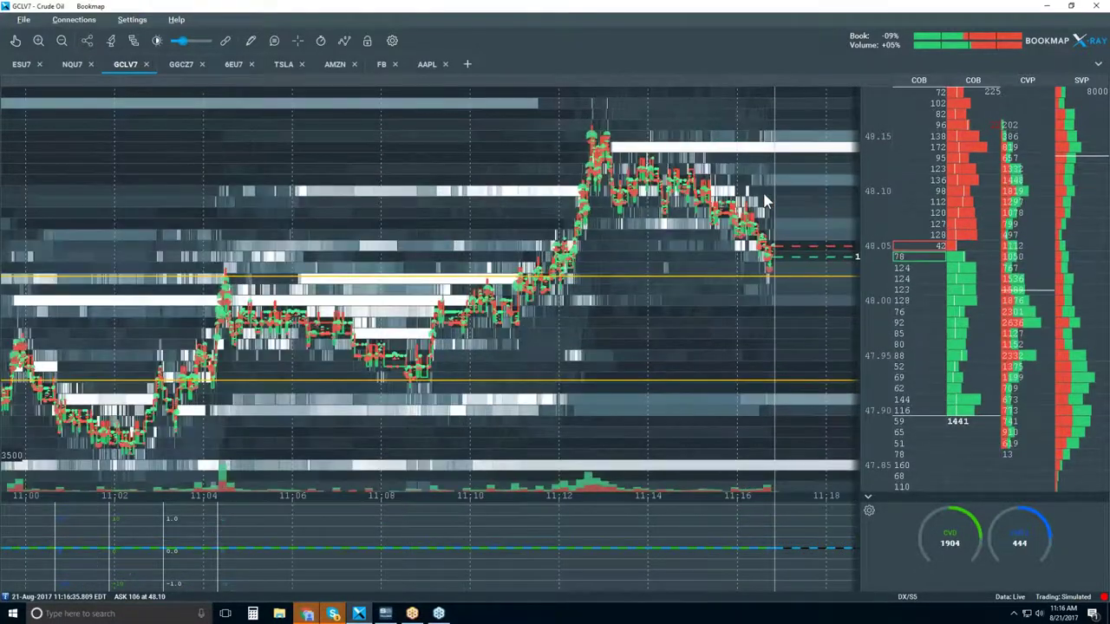
pyautogui.scroll(2, 765, 201)
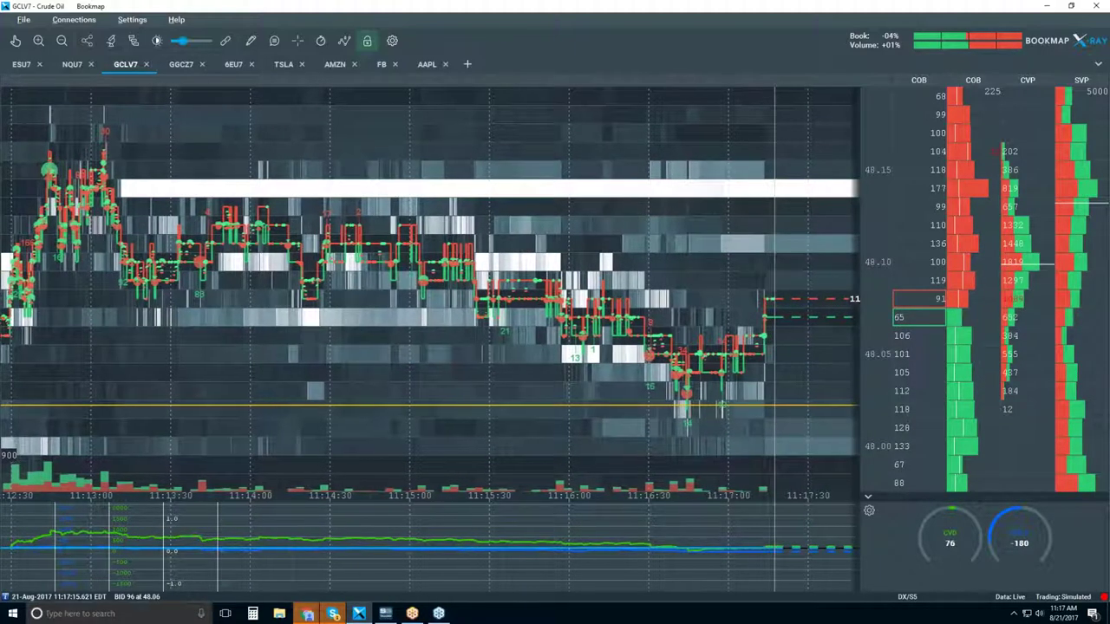
pyautogui.scroll(-2, 771, 338)
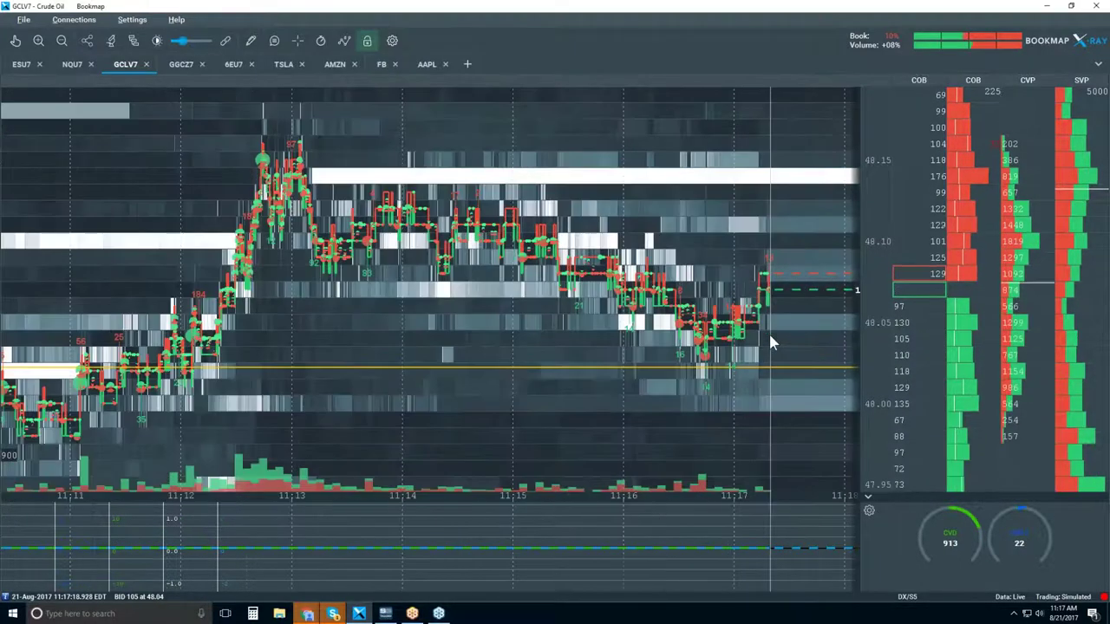
pyautogui.scroll(-1, 771, 339)
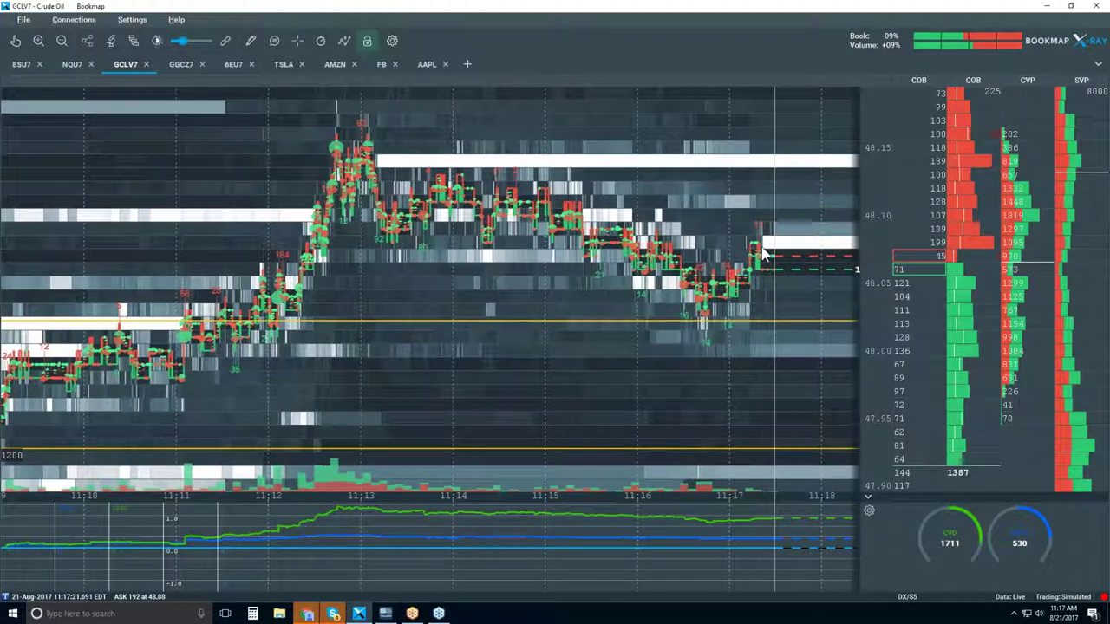
pyautogui.scroll(1, 782, 181)
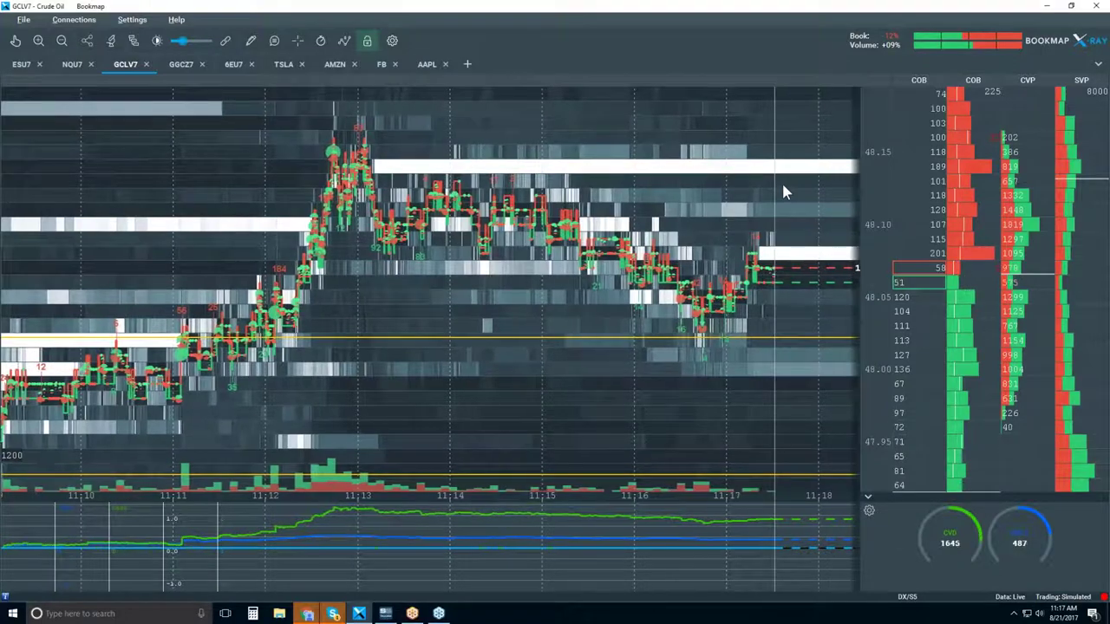
pyautogui.scroll(1, 781, 181)
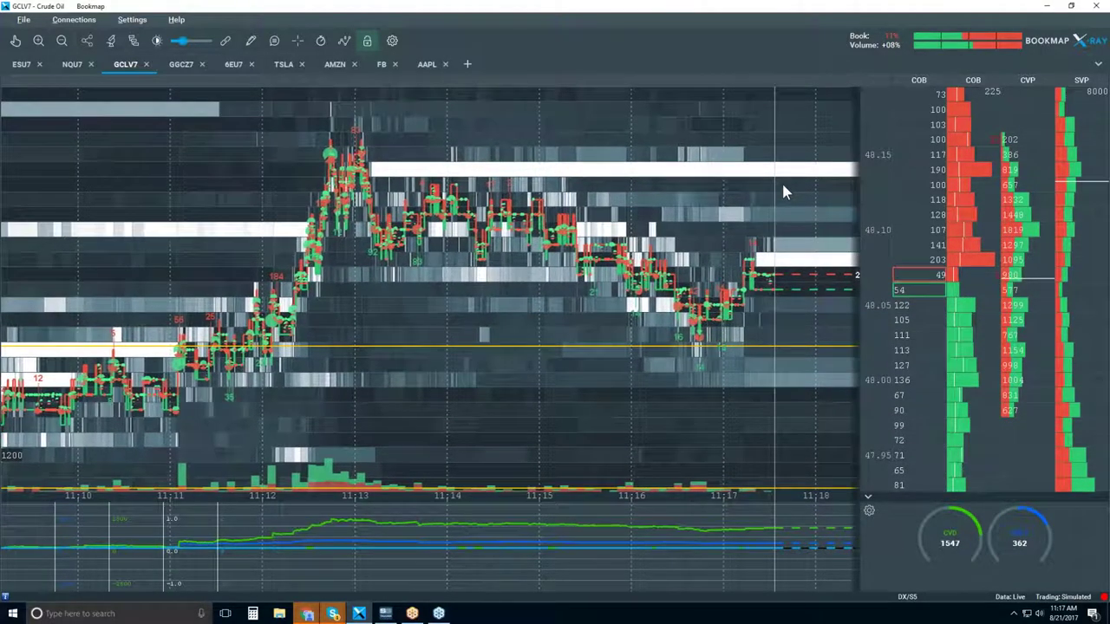
pyautogui.scroll(-2, 783, 186)
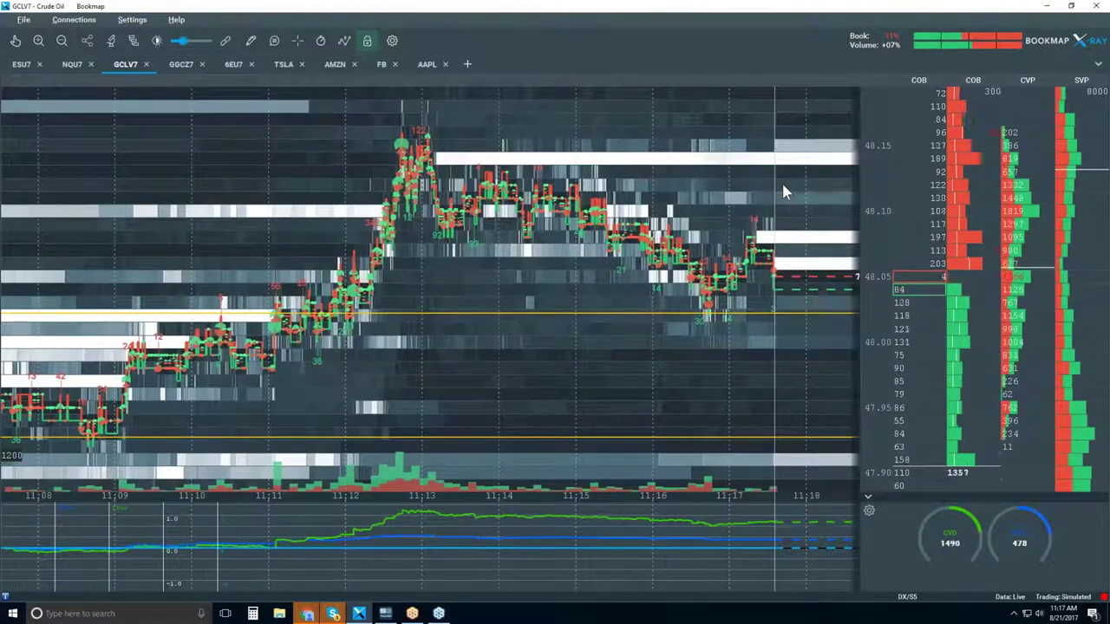
pyautogui.scroll(-1, 783, 193)
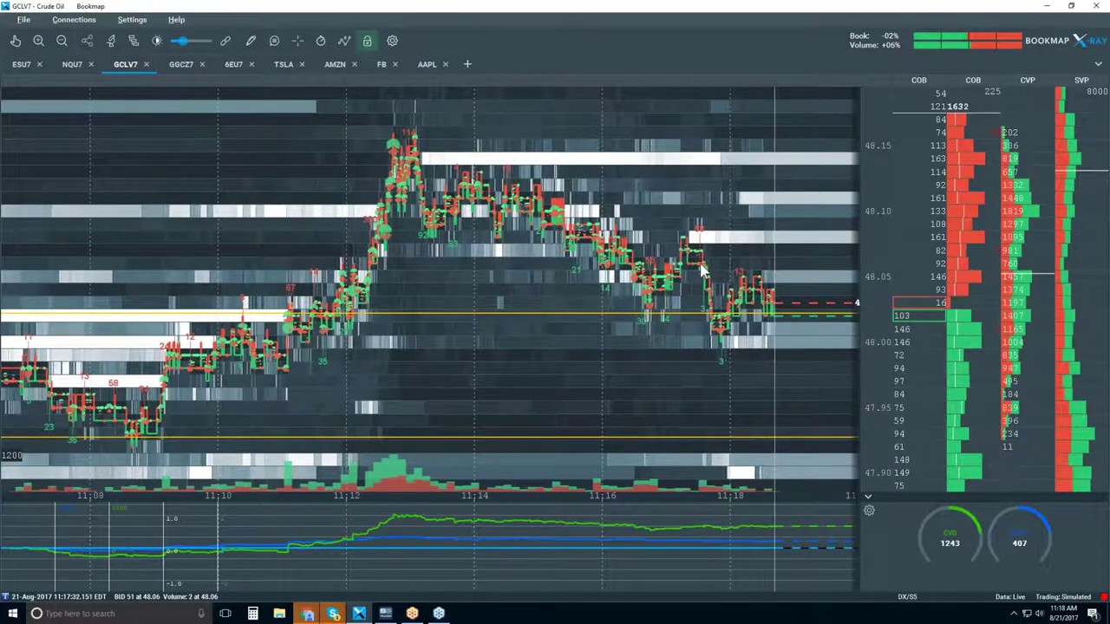
# Widen the heatmap's time range back to about 10:18 to compare the price action with all four horizontal lines.
pyautogui.scroll(-2, 702, 271)
pyautogui.scroll(-1, 702, 270)
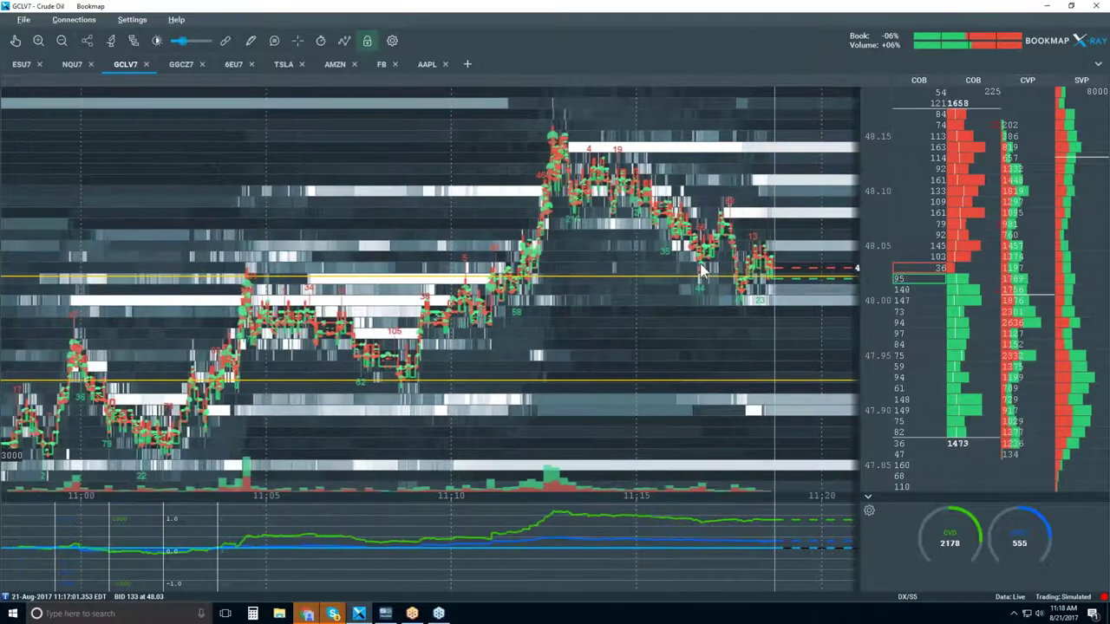
pyautogui.scroll(-1, 702, 271)
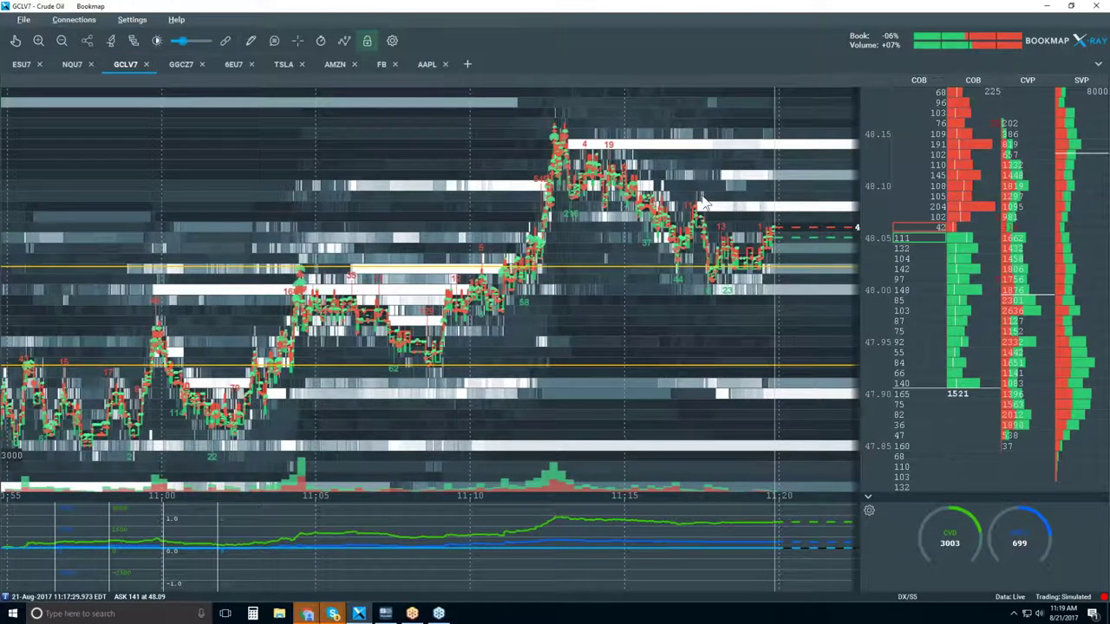
pyautogui.scroll(-3, 715, 204)
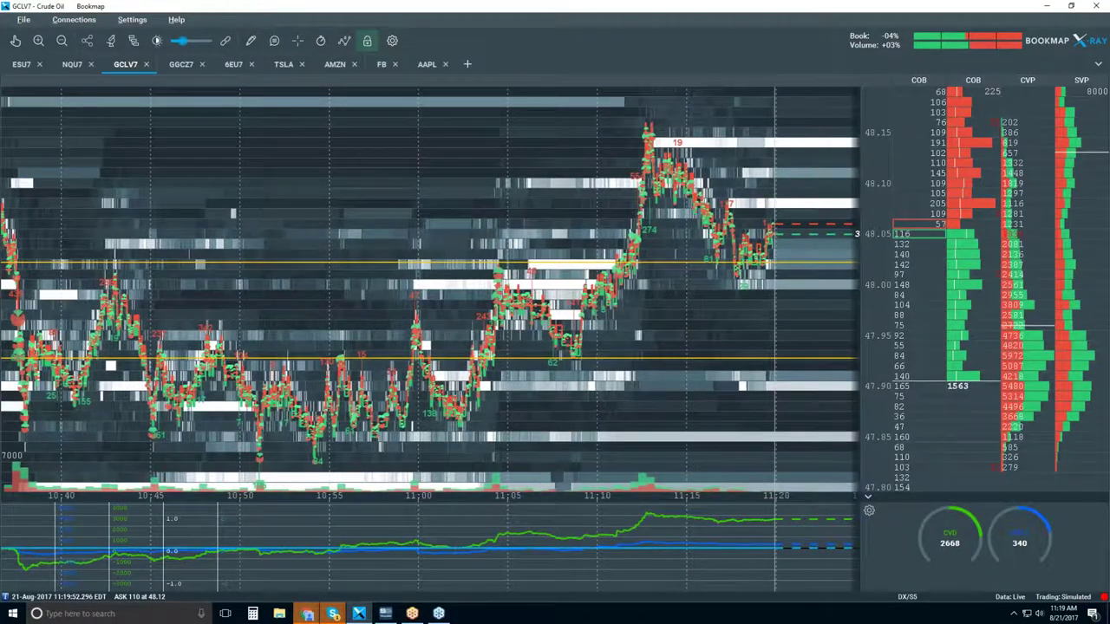
pyautogui.scroll(-3, 492, 423)
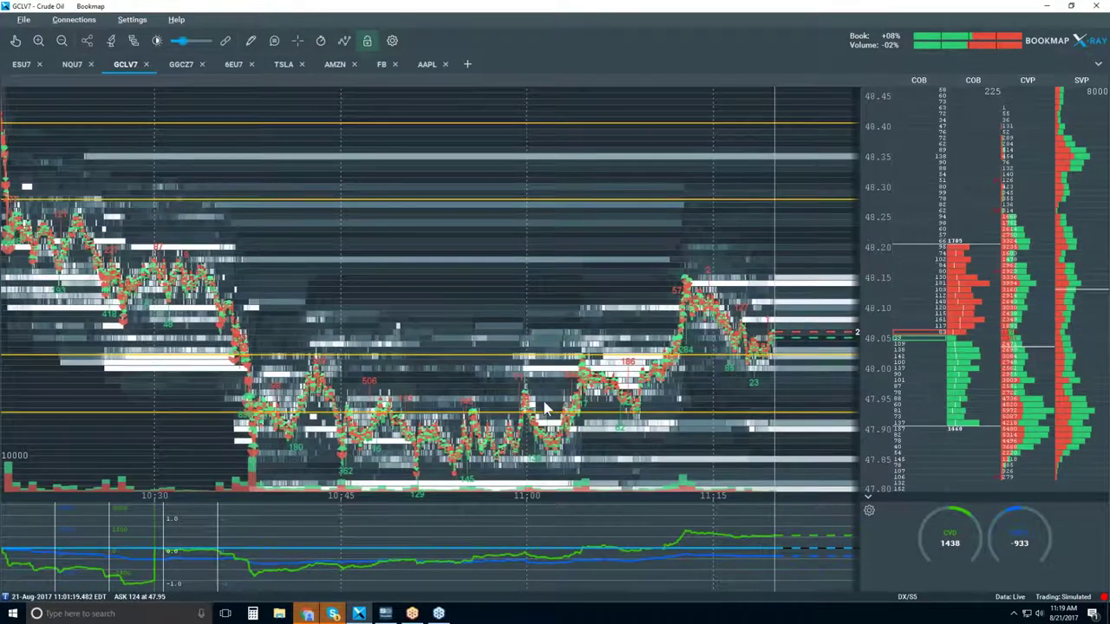
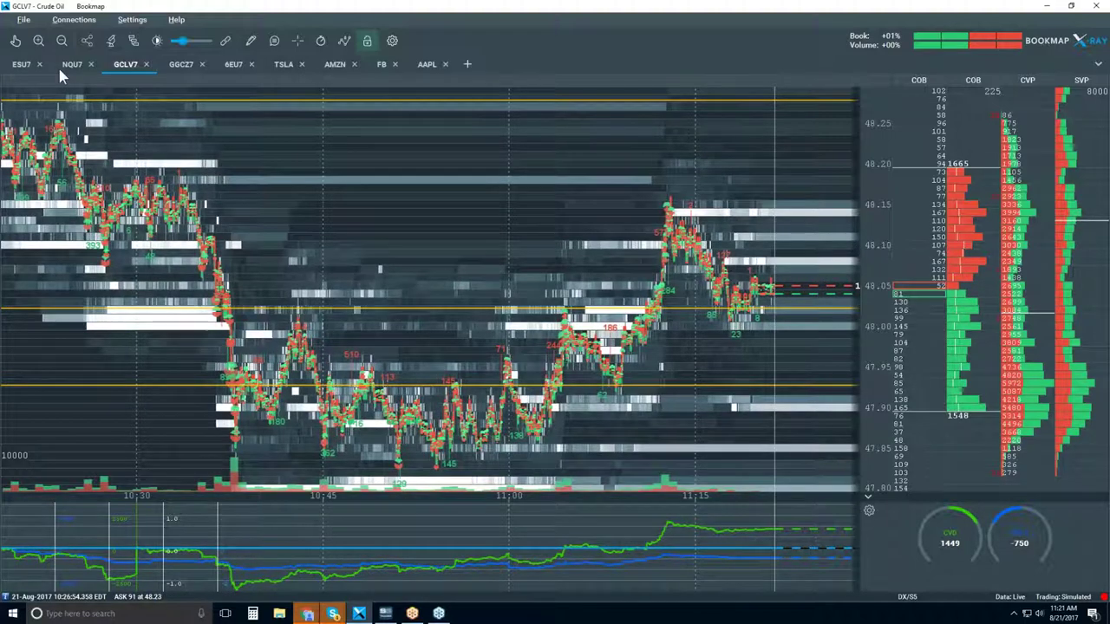
# Examine the resting liquidity and price action between about 10:21 and 10:36 on the GCLV7 heatmap at close range.
pyautogui.click(15, 40)
pyautogui.scroll(3, 130, 200)
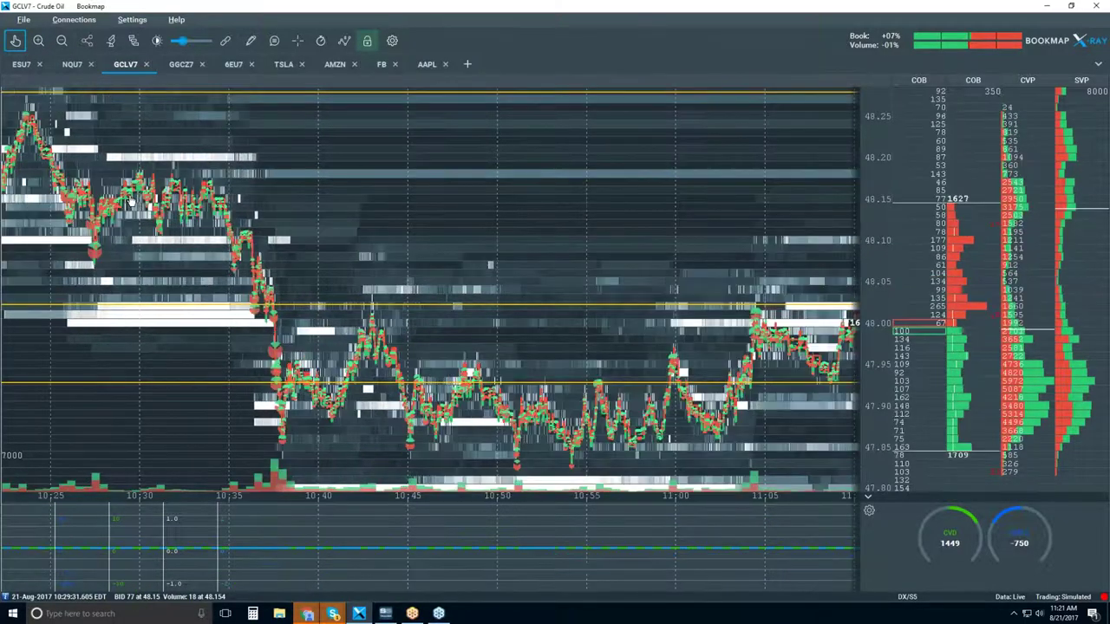
pyautogui.moveTo(149, 188); pyautogui.dragTo(476, 205)
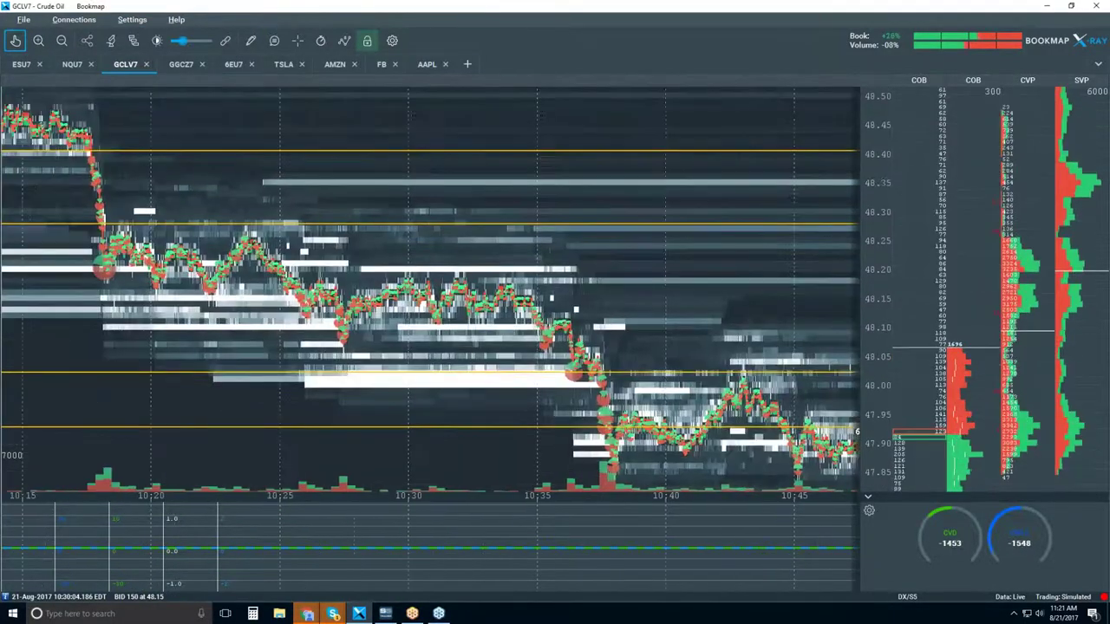
pyautogui.scroll(3, 353, 310)
pyautogui.moveTo(353, 310); pyautogui.dragTo(474, 300)
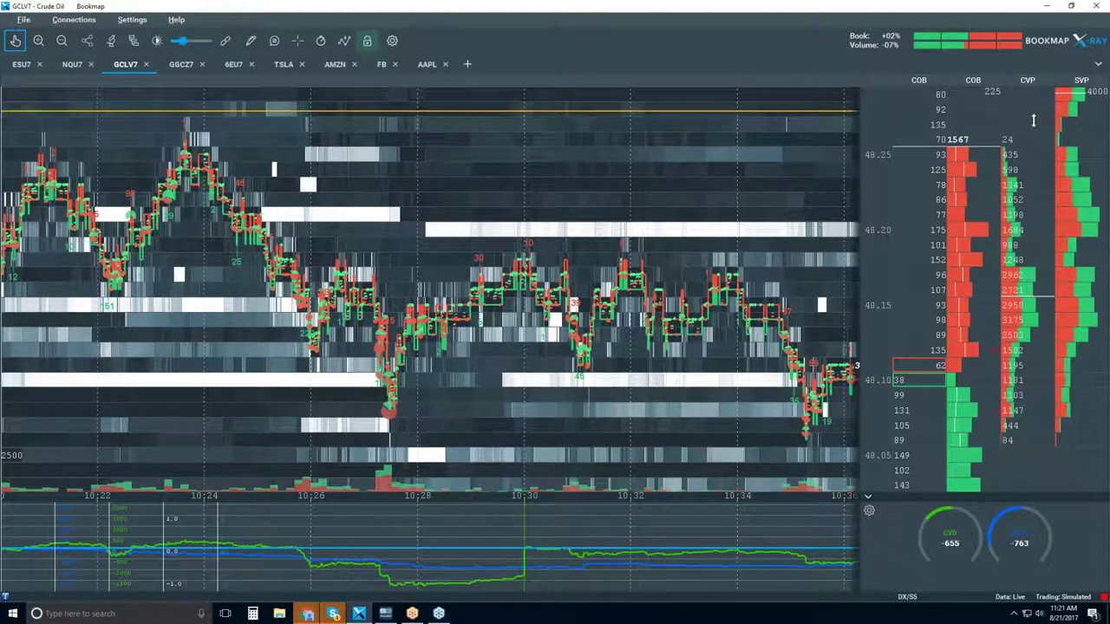
# Widen the order book and volume profile columns, and return the heatmap to the live price with panning off.
pyautogui.moveTo(996, 81); pyautogui.dragTo(955, 80)
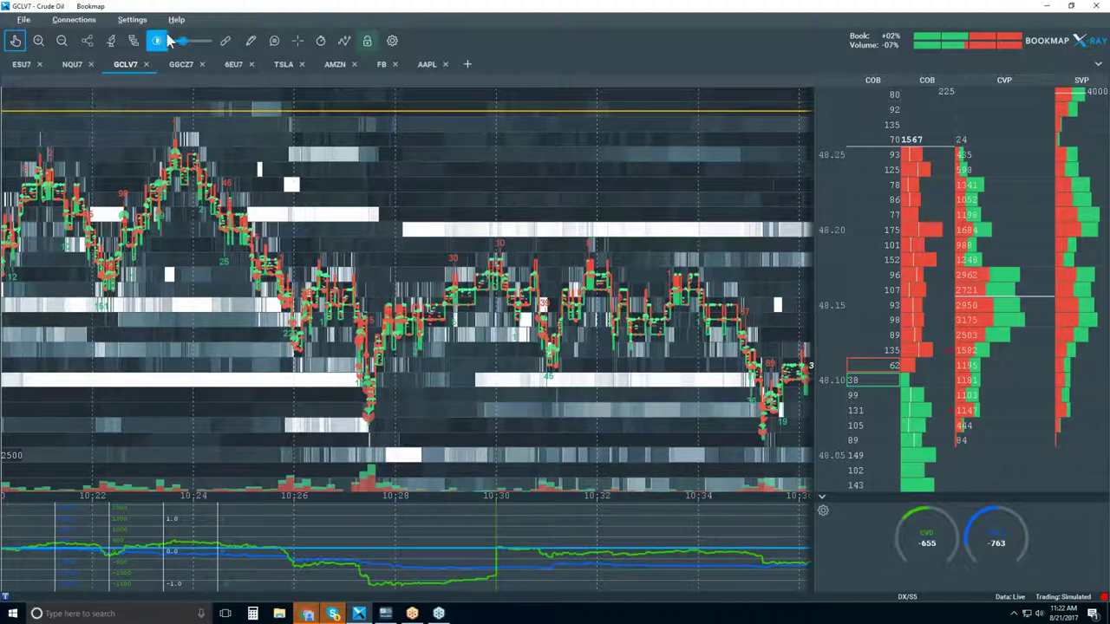
pyautogui.click(15, 40)
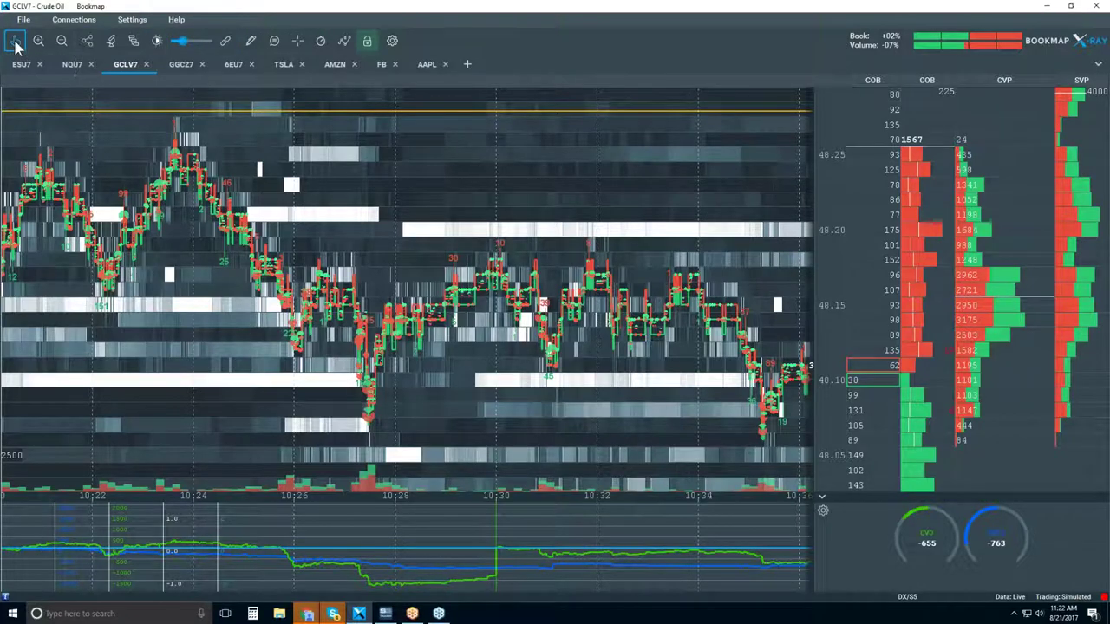
pyautogui.scroll(3, 469, 210)
pyautogui.scroll(-4, 469, 210)
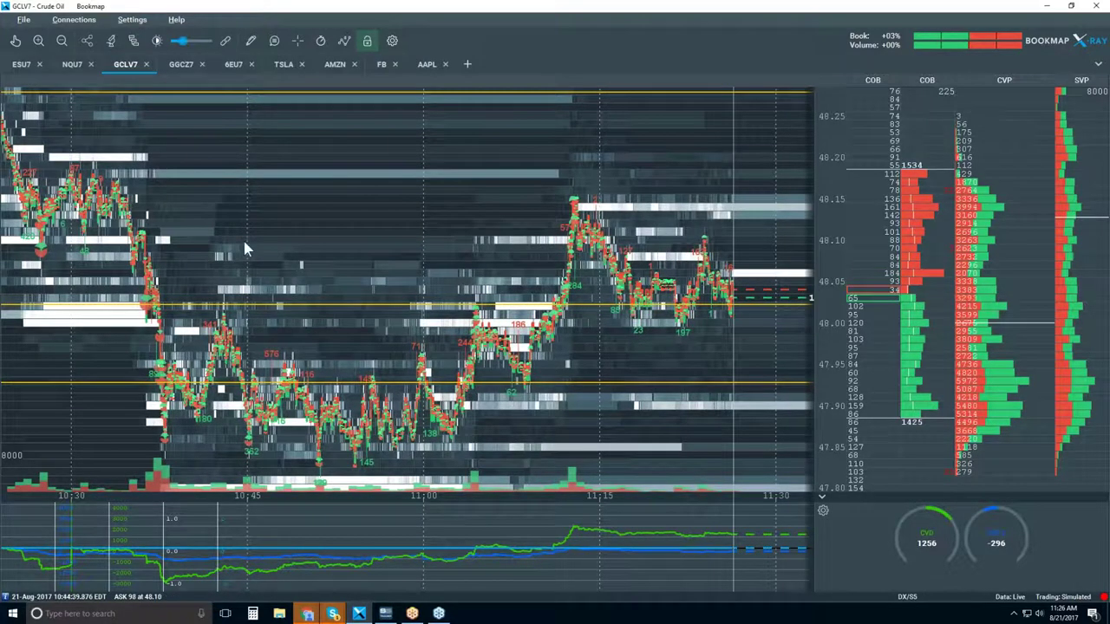
# Draw a horizontal line at about 48.18 along the liquidity band starting near 10:37, and stretch the price scale slightly.
pyautogui.click(248, 41)
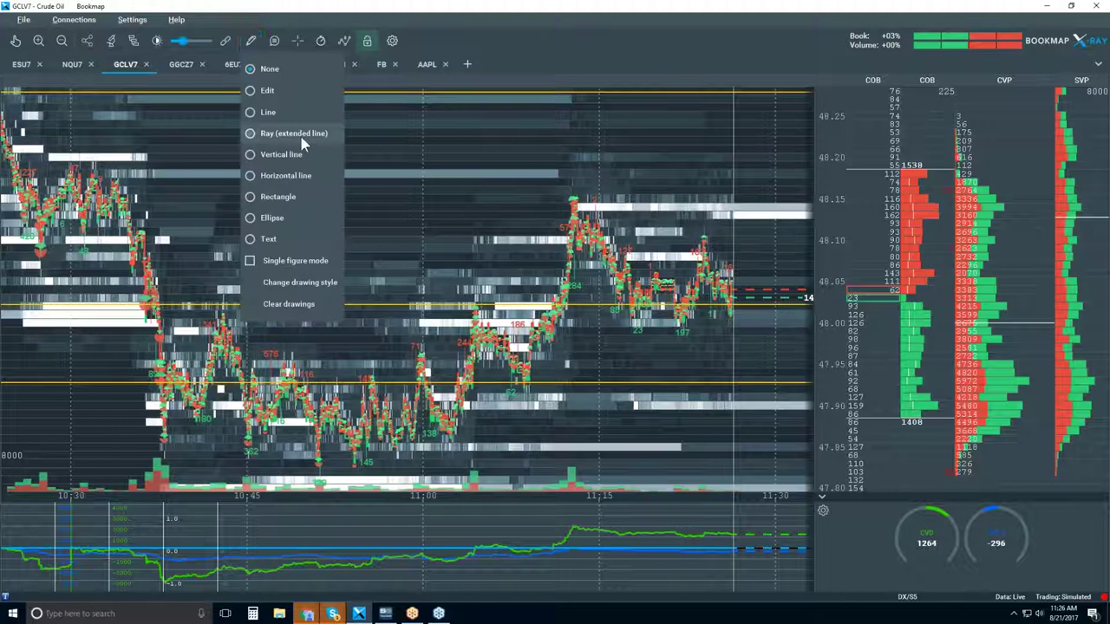
pyautogui.click(286, 176)
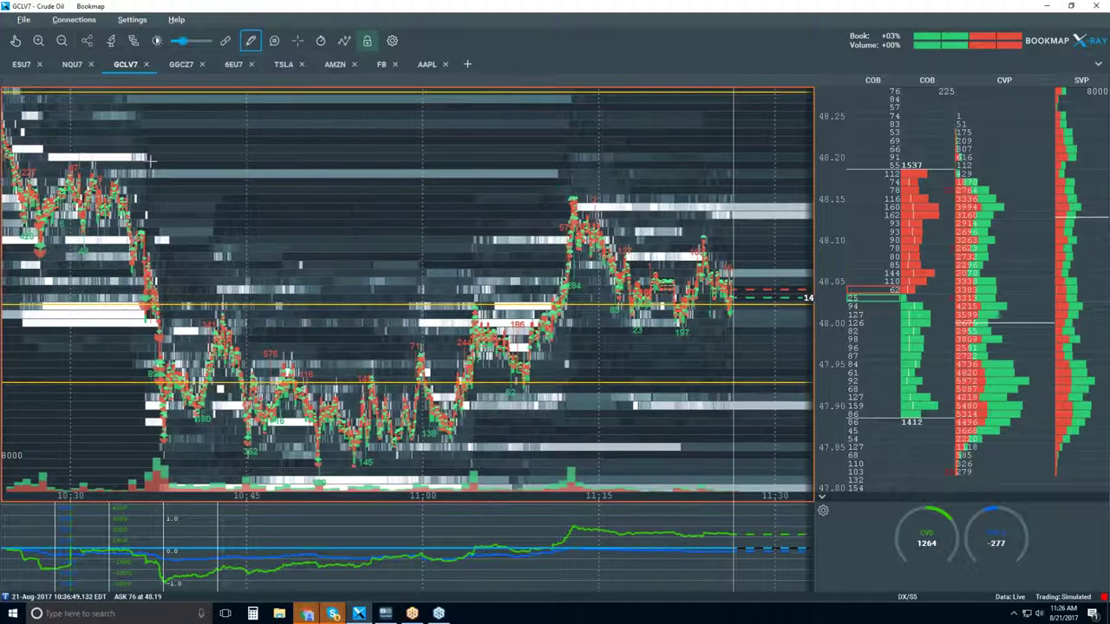
pyautogui.click(150, 174)
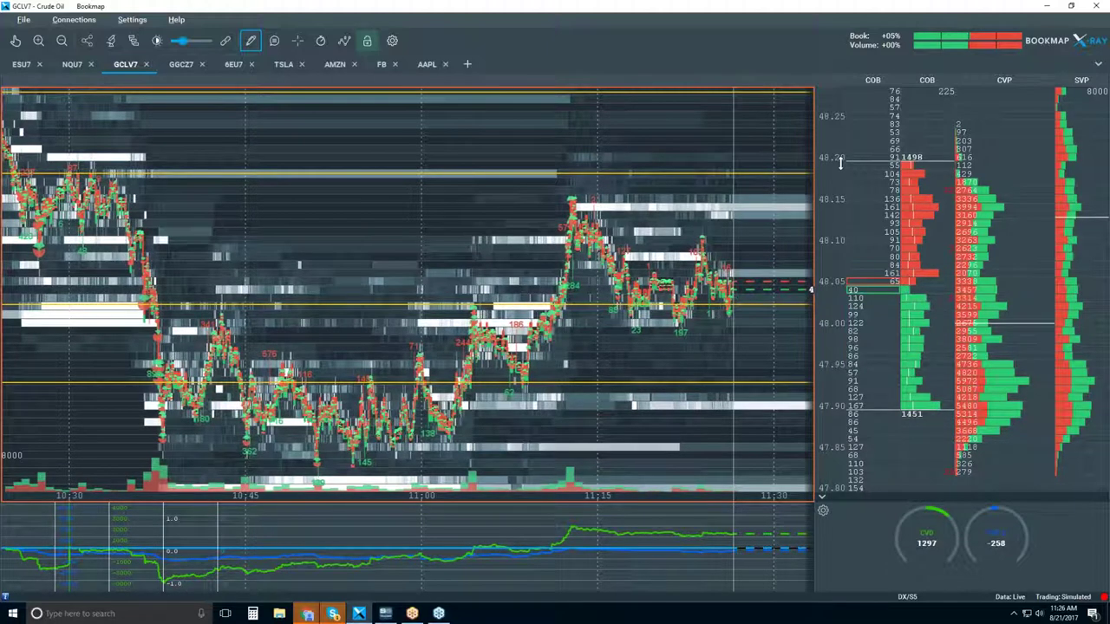
pyautogui.moveTo(842, 164); pyautogui.dragTo(838, 149)
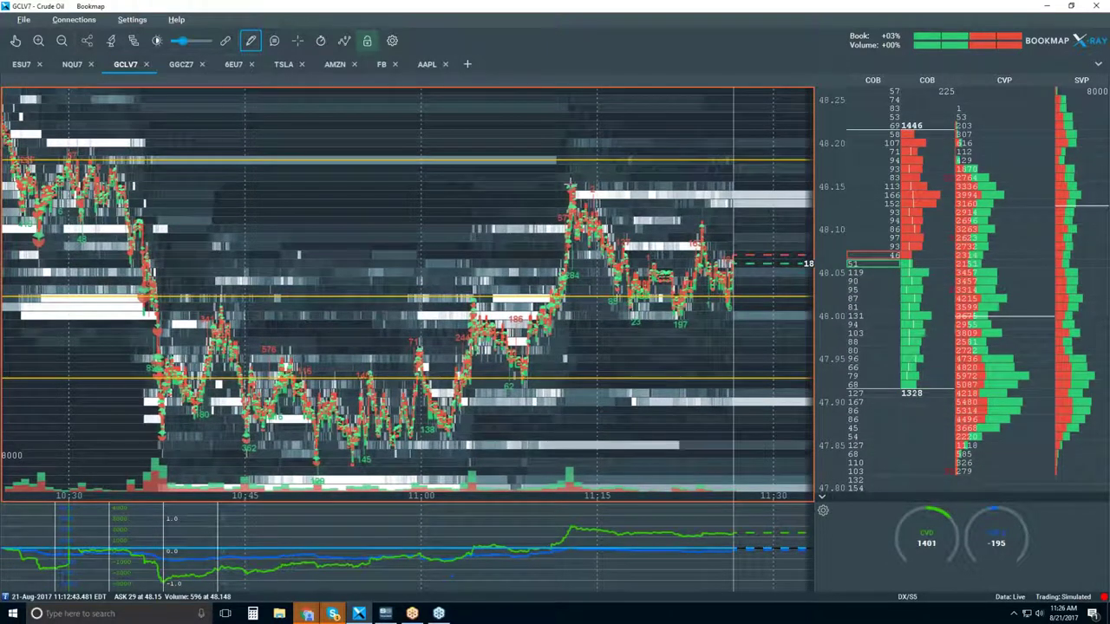
# Draw a rectangle from about 48.15 down to 48.13, spanning roughly 10:27 to 11:15, and end the drawing mode.
pyautogui.click(252, 41)
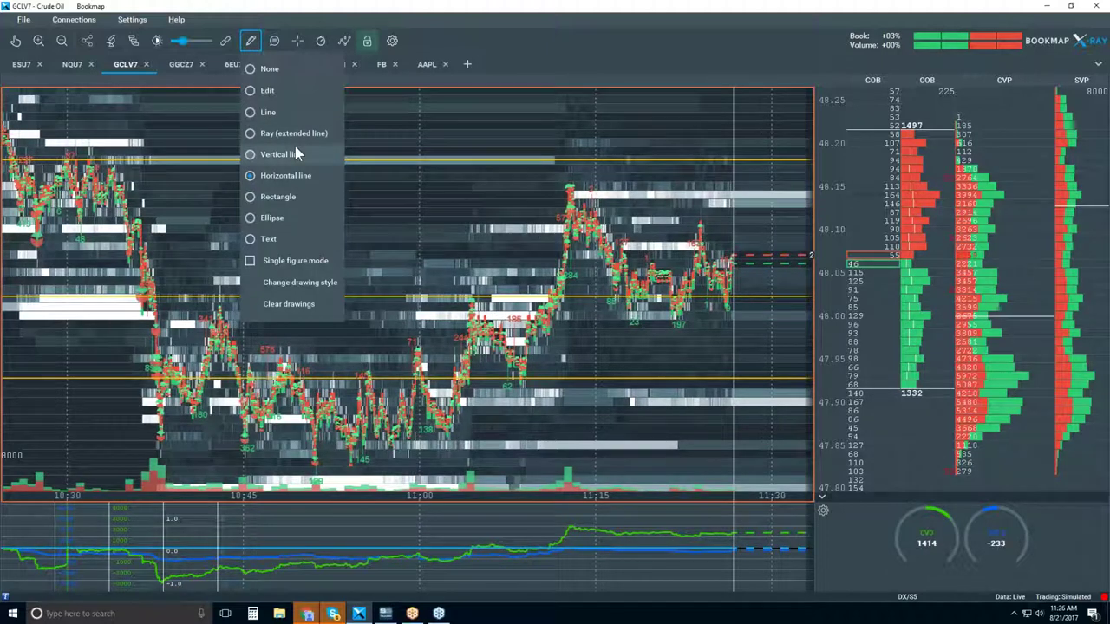
pyautogui.click(291, 198)
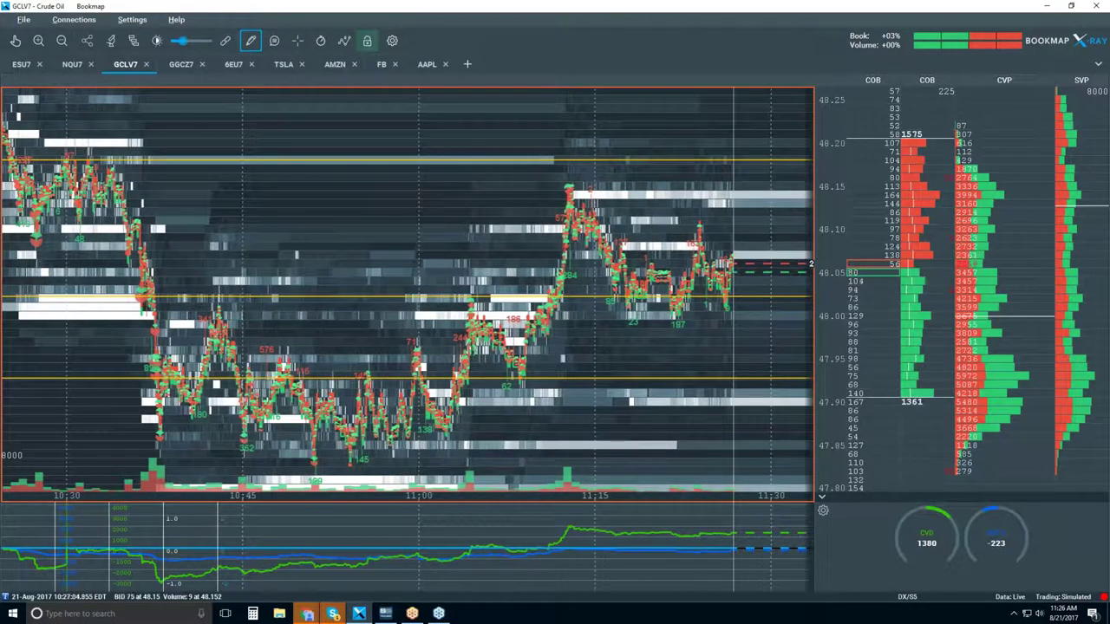
pyautogui.moveTo(33, 187)
pyautogui.mouseDown()
pyautogui.moveTo(610, 195)
pyautogui.moveTo(601, 197)
pyautogui.mouseUp()
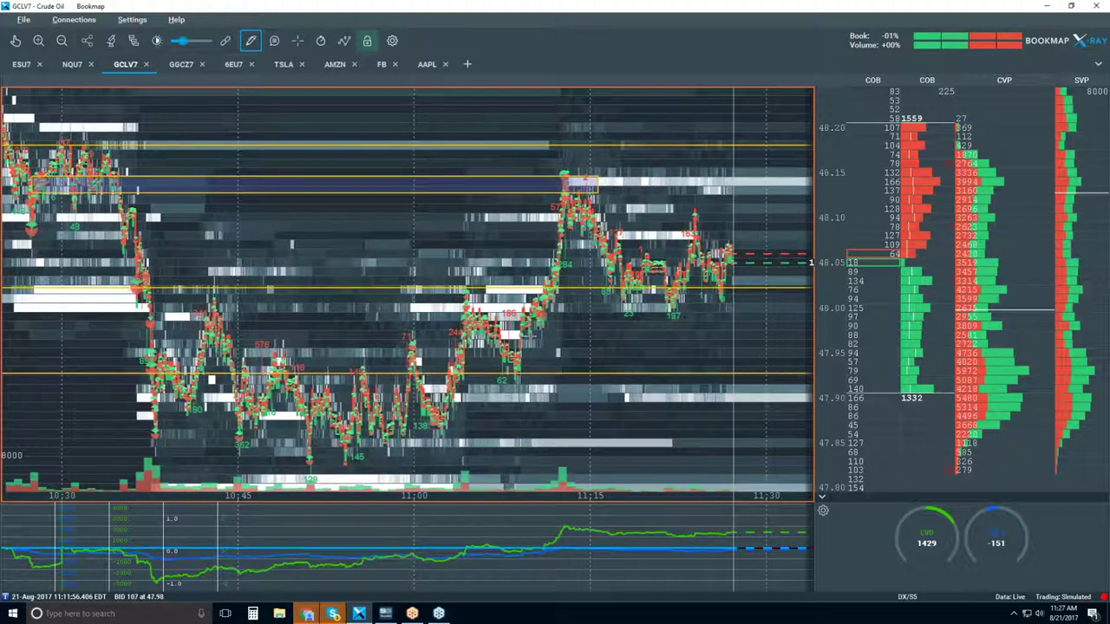
pyautogui.click(251, 40)
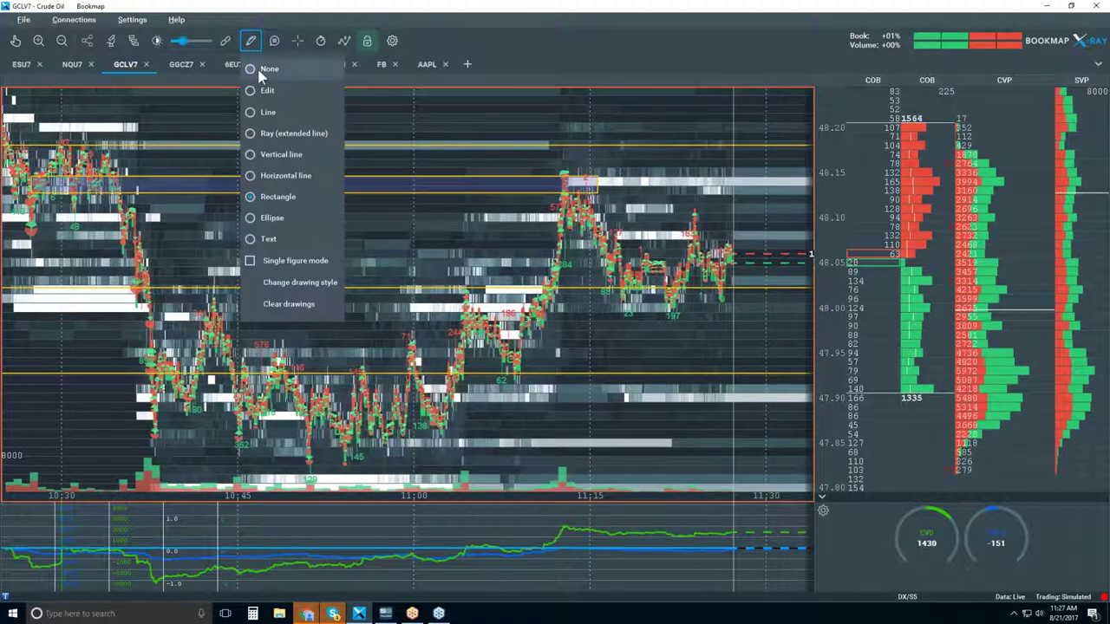
pyautogui.click(260, 69)
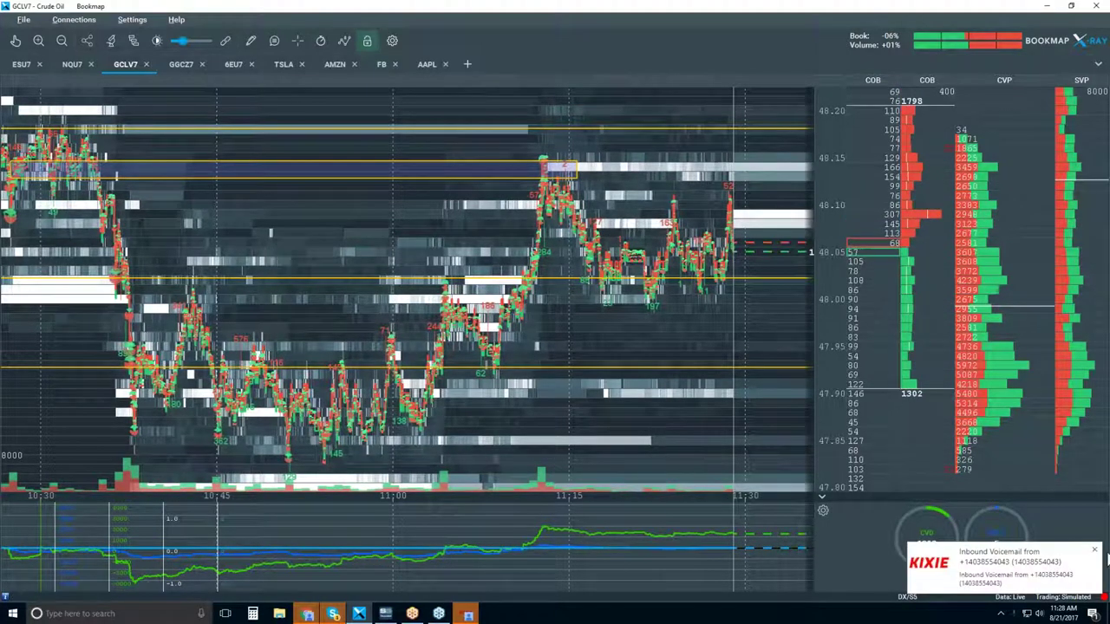
# Dismiss the voicemail notification and inspect the drop through the 48.02 line around 11:30 at several zoom levels.
pyautogui.click(1097, 550)
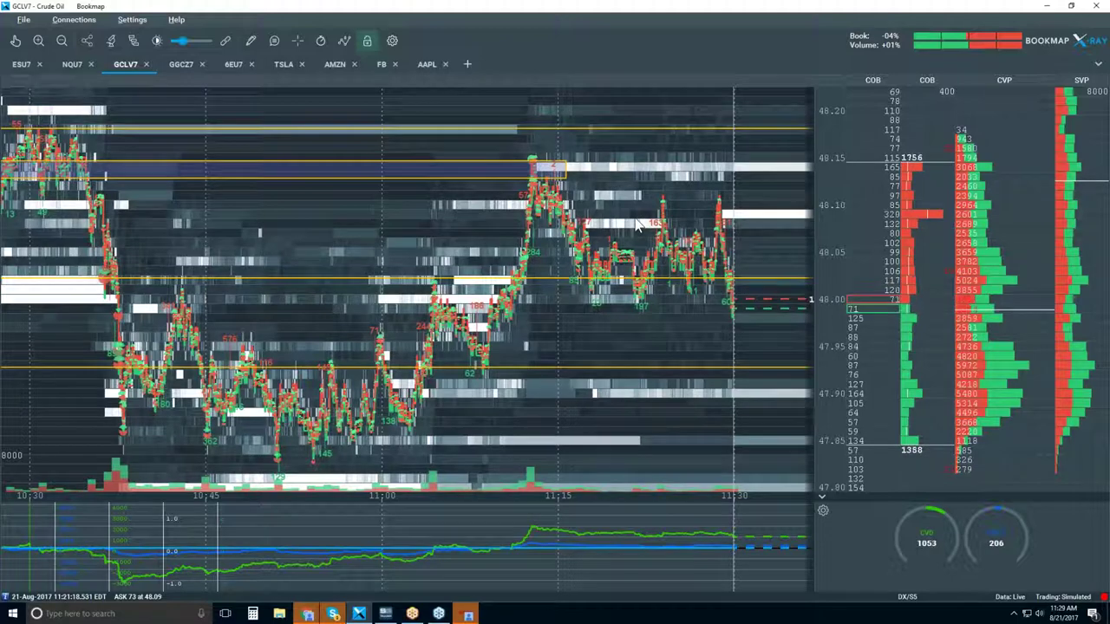
pyautogui.scroll(4, 638, 224)
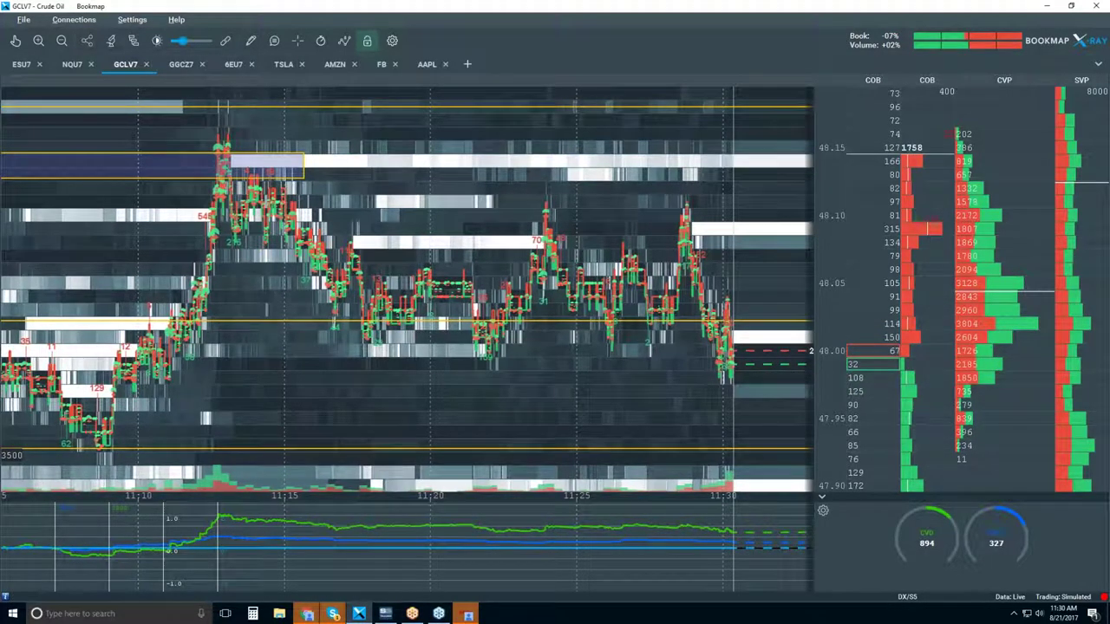
pyautogui.scroll(-2, 878, 215)
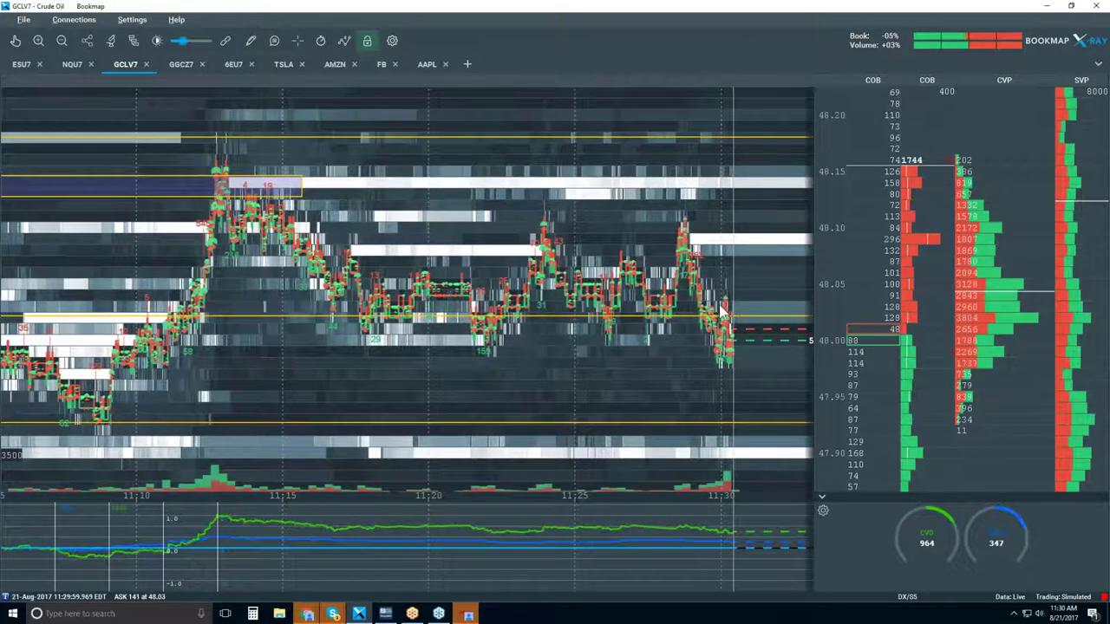
pyautogui.scroll(3, 720, 243)
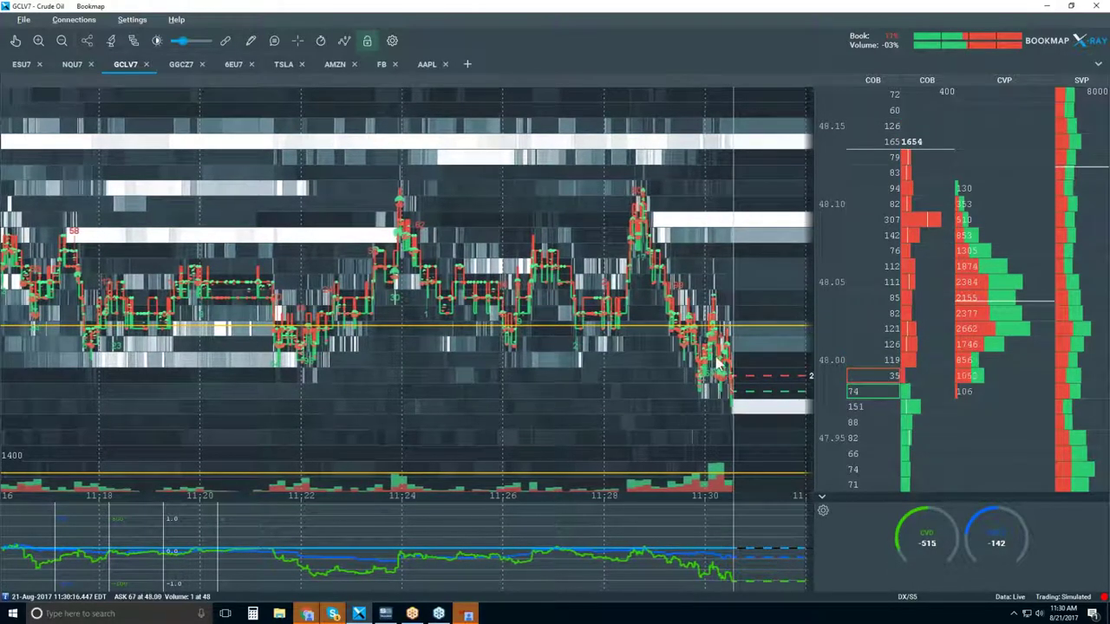
pyautogui.scroll(1, 713, 371)
pyautogui.scroll(1, 707, 373)
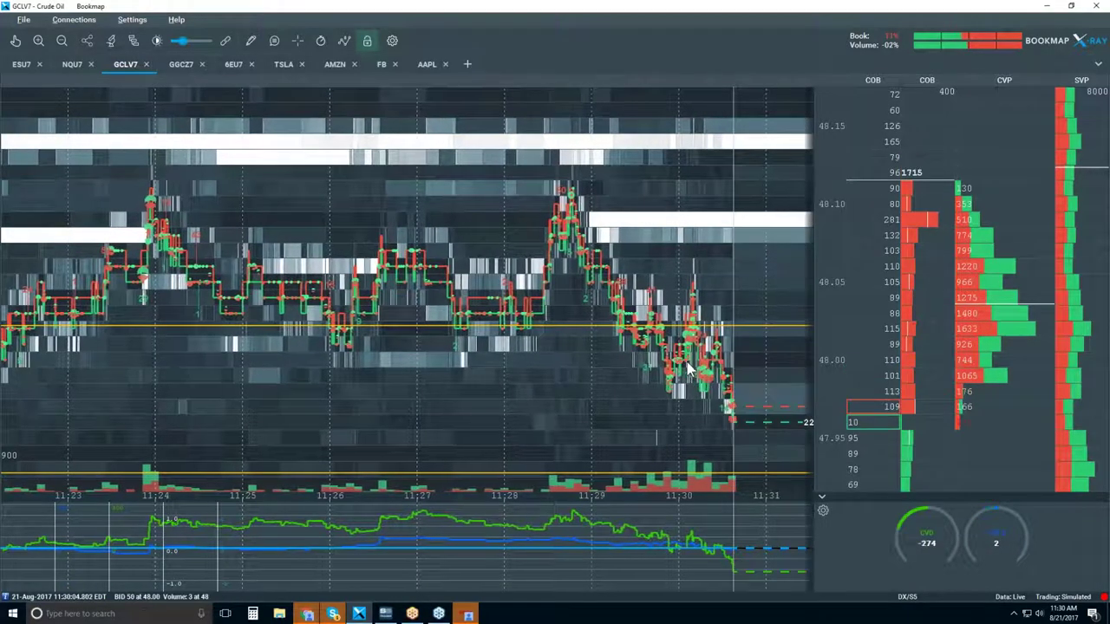
pyautogui.scroll(-1, 690, 371)
pyautogui.scroll(-1, 687, 369)
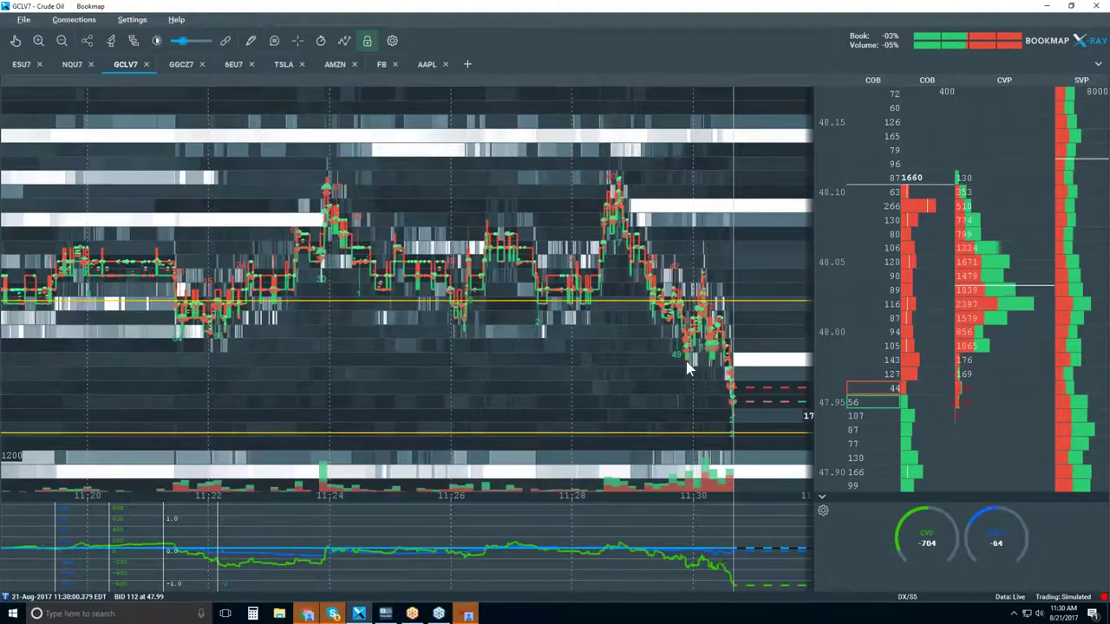
pyautogui.scroll(-2, 685, 364)
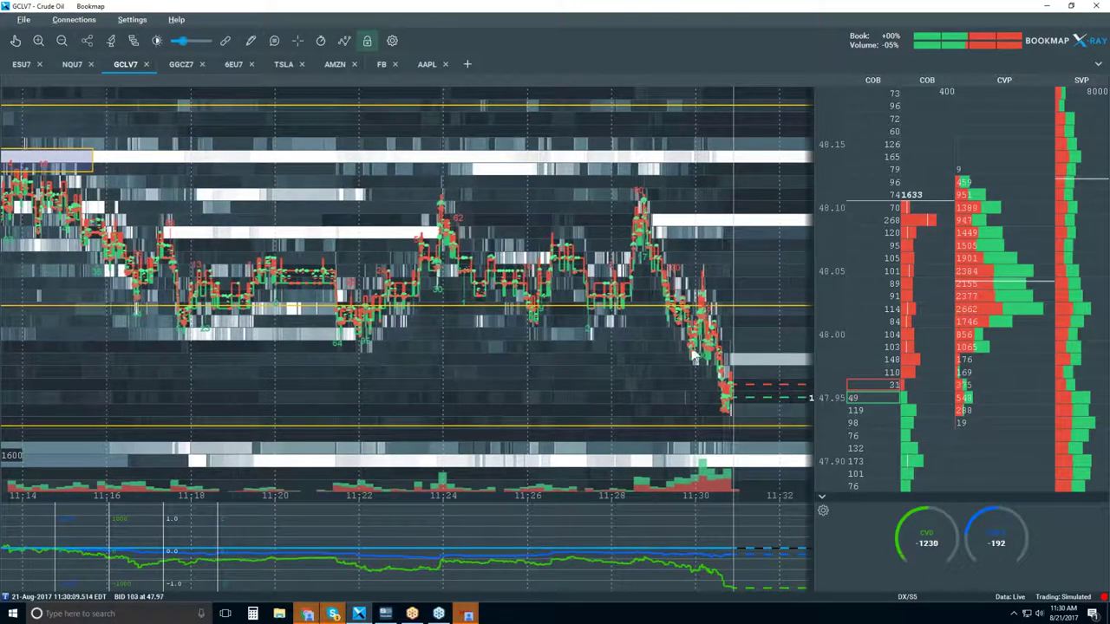
# Examine how the sell-off approaches the 47.93 line and the resting orders near 47.90, comparing close and wide time ranges.
pyautogui.scroll(5, 717, 385)
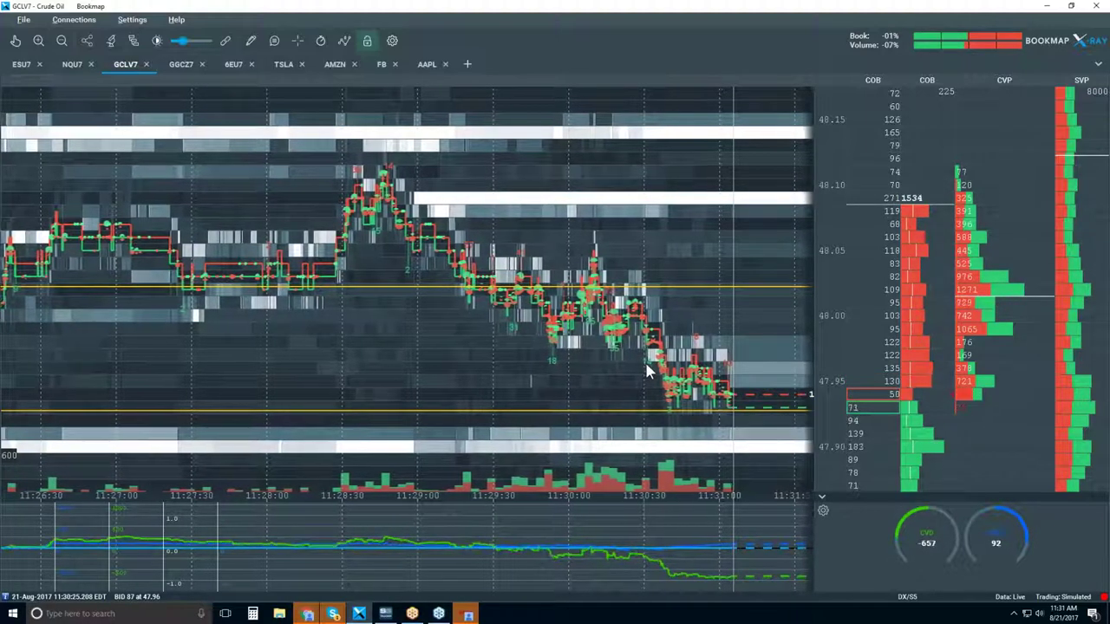
pyautogui.scroll(-1, 644, 360)
pyautogui.scroll(-3, 646, 366)
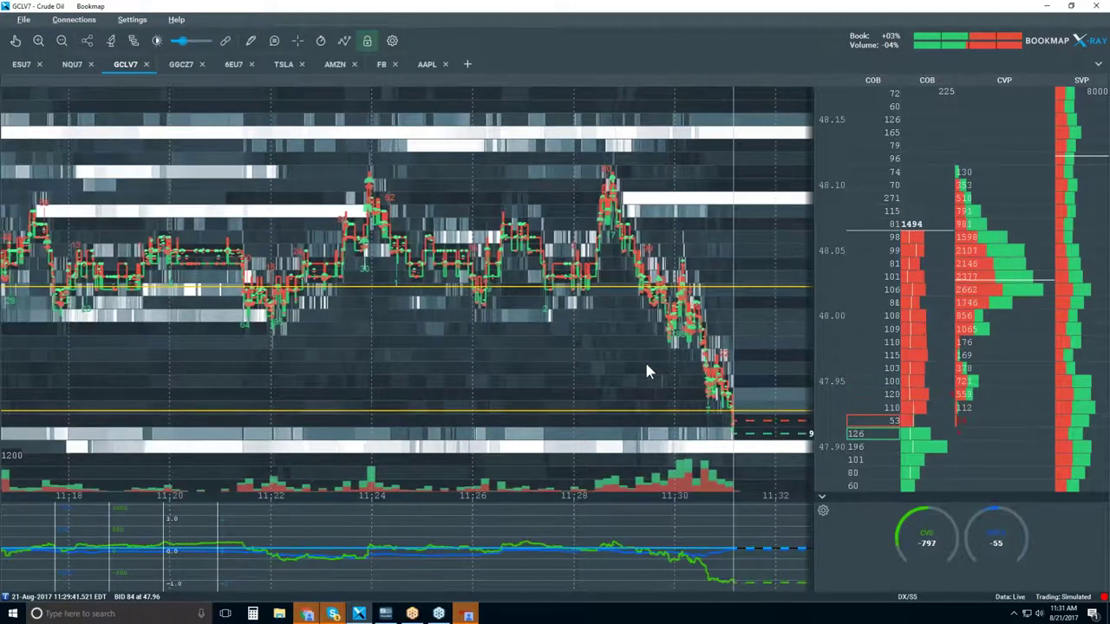
pyautogui.scroll(-1, 646, 371)
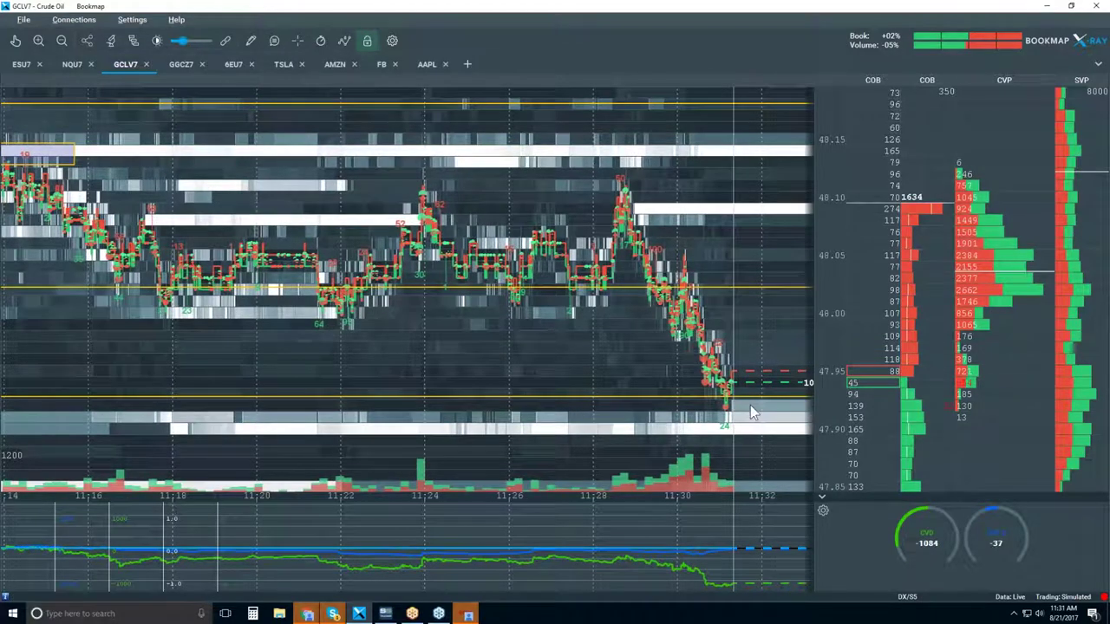
pyautogui.scroll(-2, 636, 348)
pyautogui.scroll(-3, 636, 348)
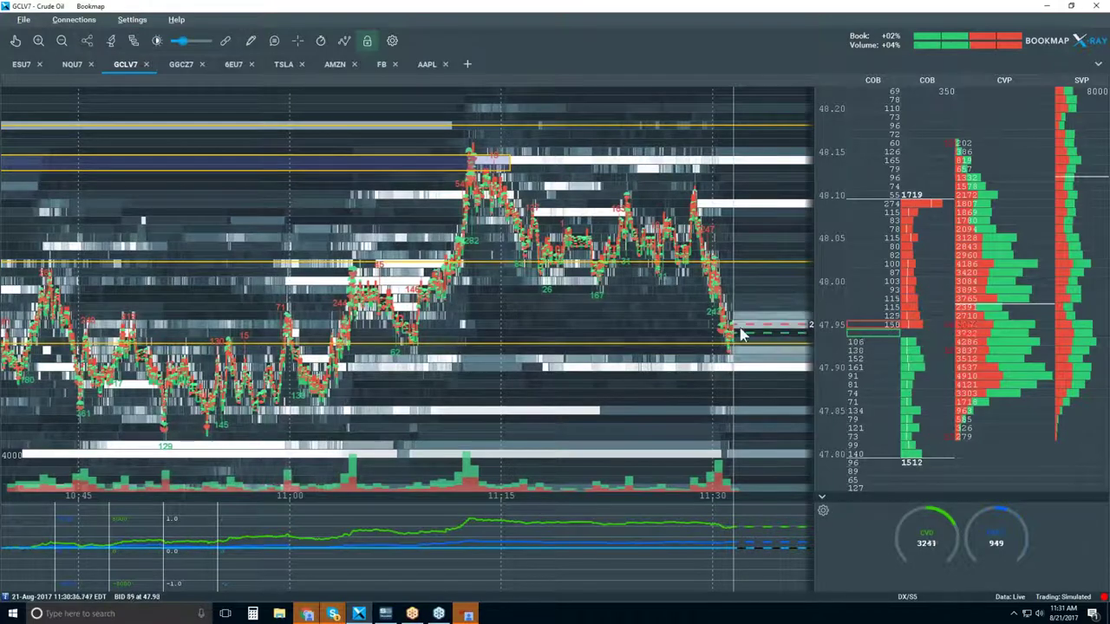
pyautogui.scroll(3, 717, 301)
pyautogui.scroll(3, 716, 302)
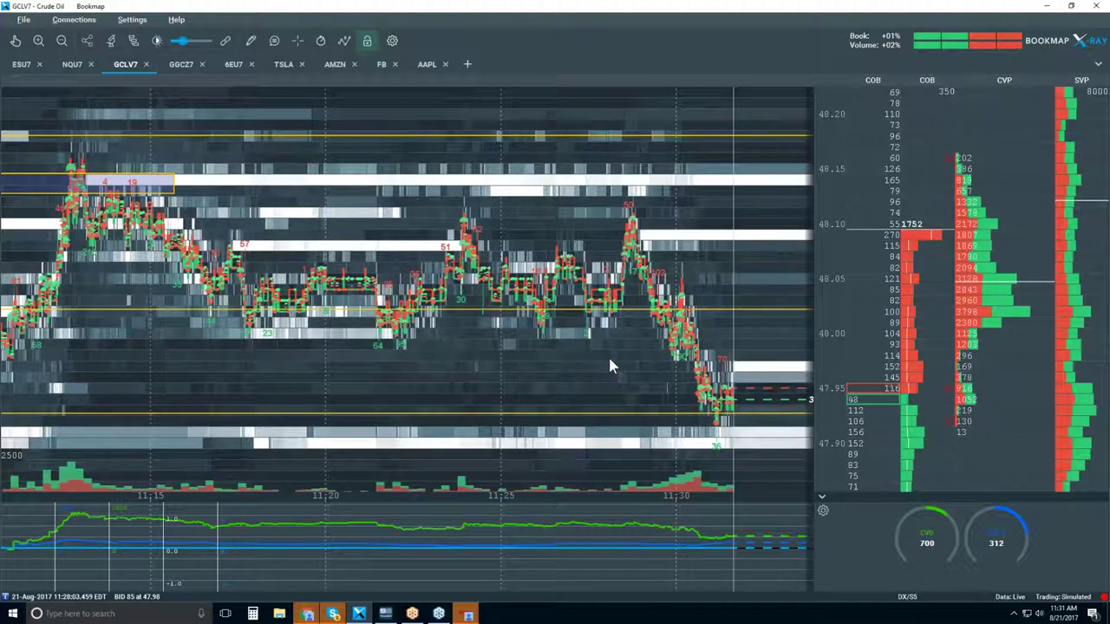
# Widen the heatmap's time range back to about 10:05 to compare the break below 47.93 with all marked levels.
pyautogui.scroll(-1, 610, 360)
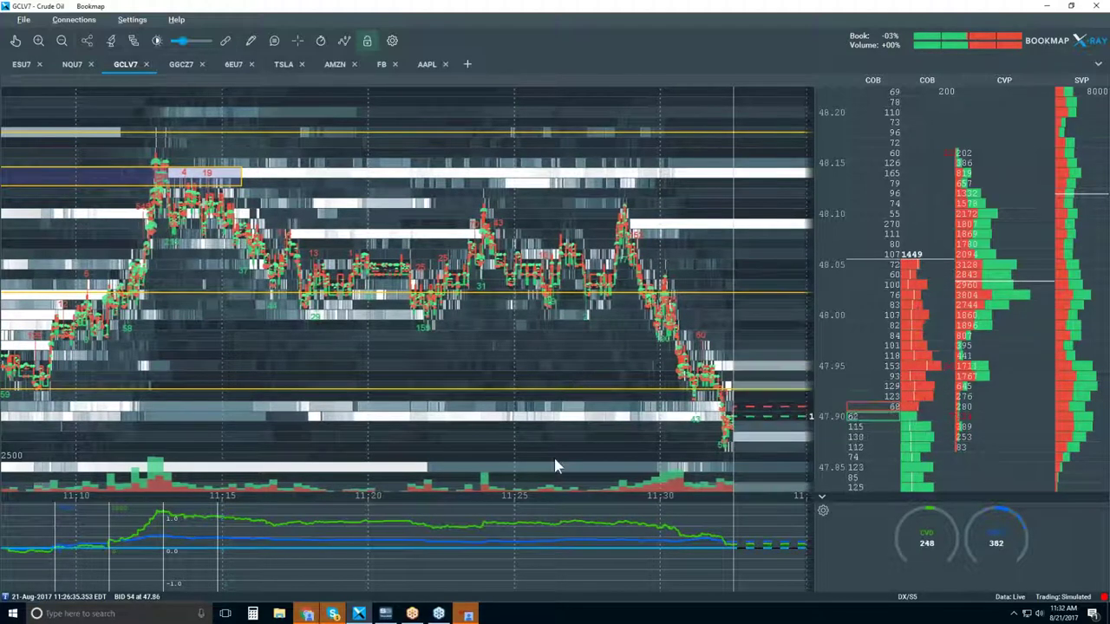
pyautogui.scroll(-3, 581, 394)
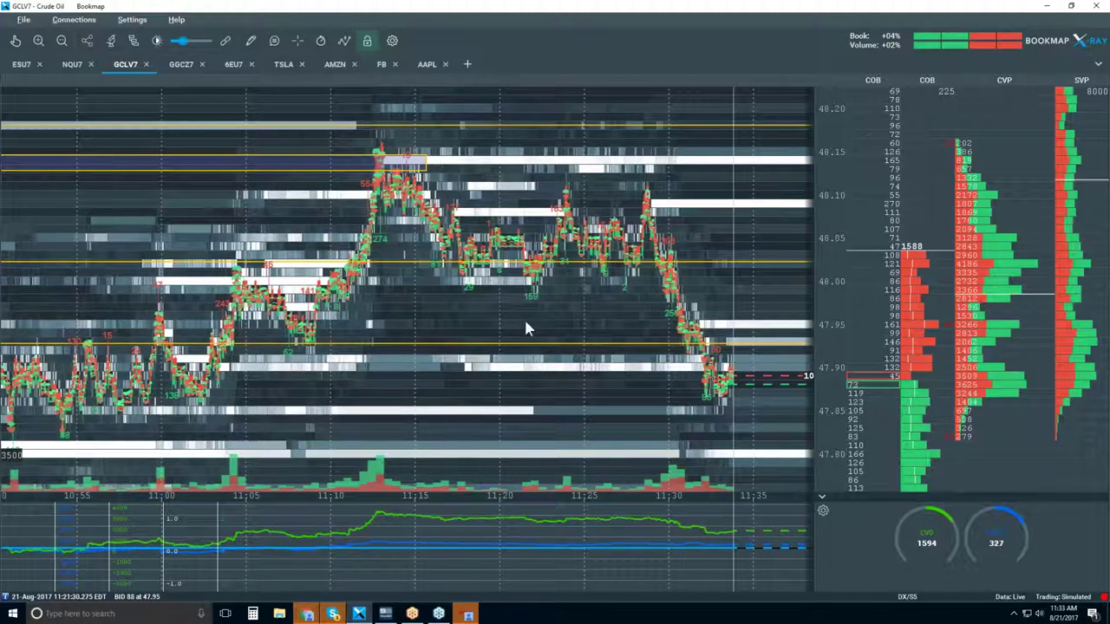
pyautogui.scroll(-2, 542, 295)
pyautogui.scroll(-1, 545, 303)
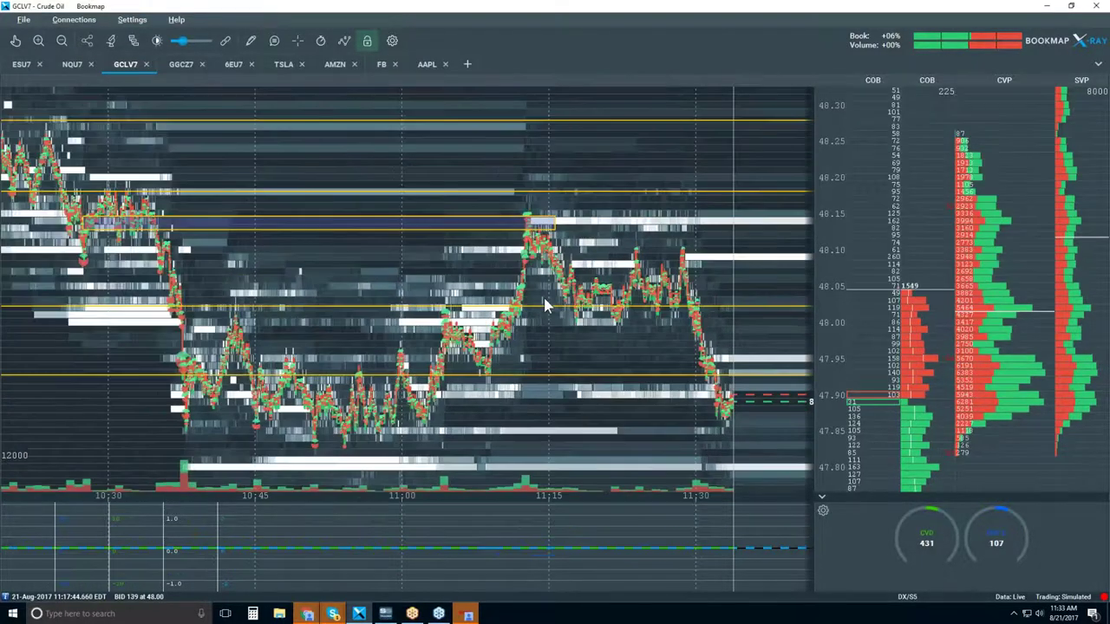
pyautogui.scroll(-1, 543, 305)
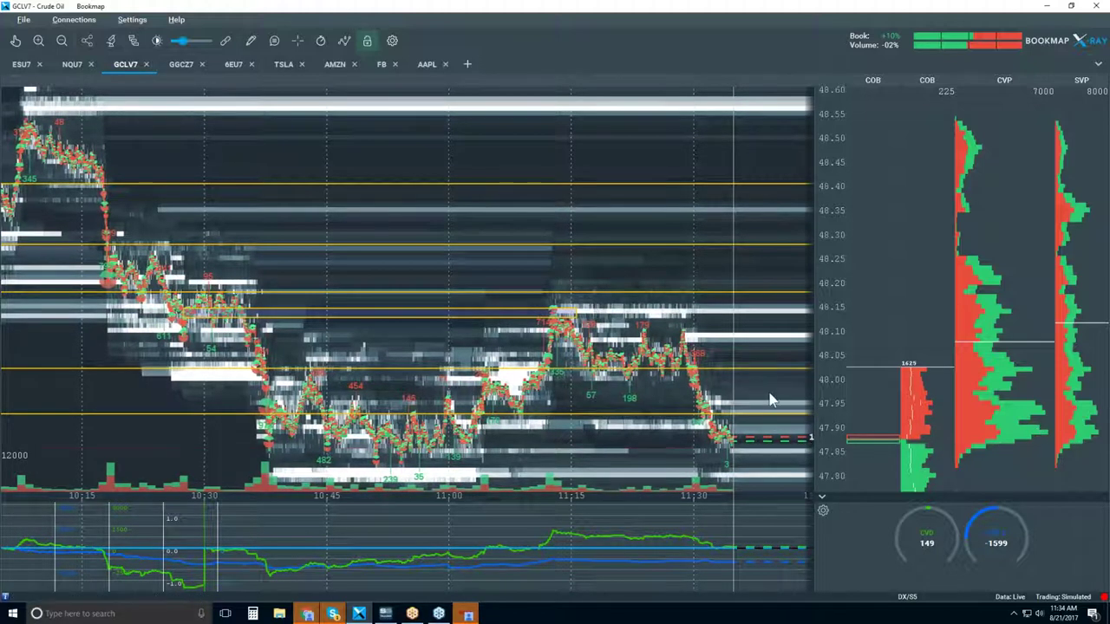
pyautogui.doubleClick(611, 7)
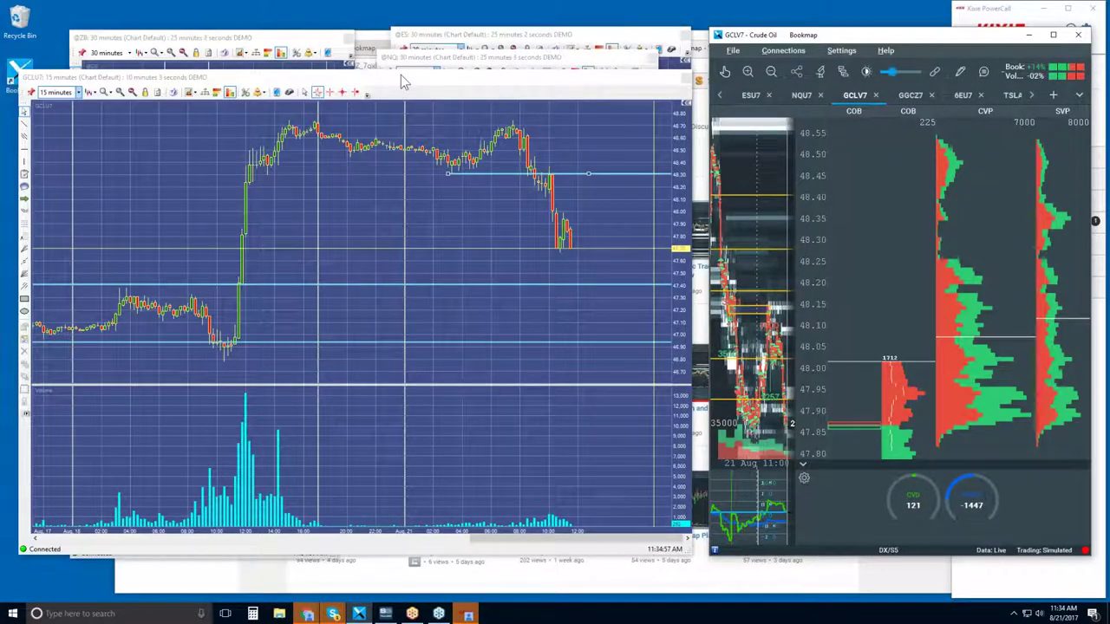
pyautogui.click(437, 44)
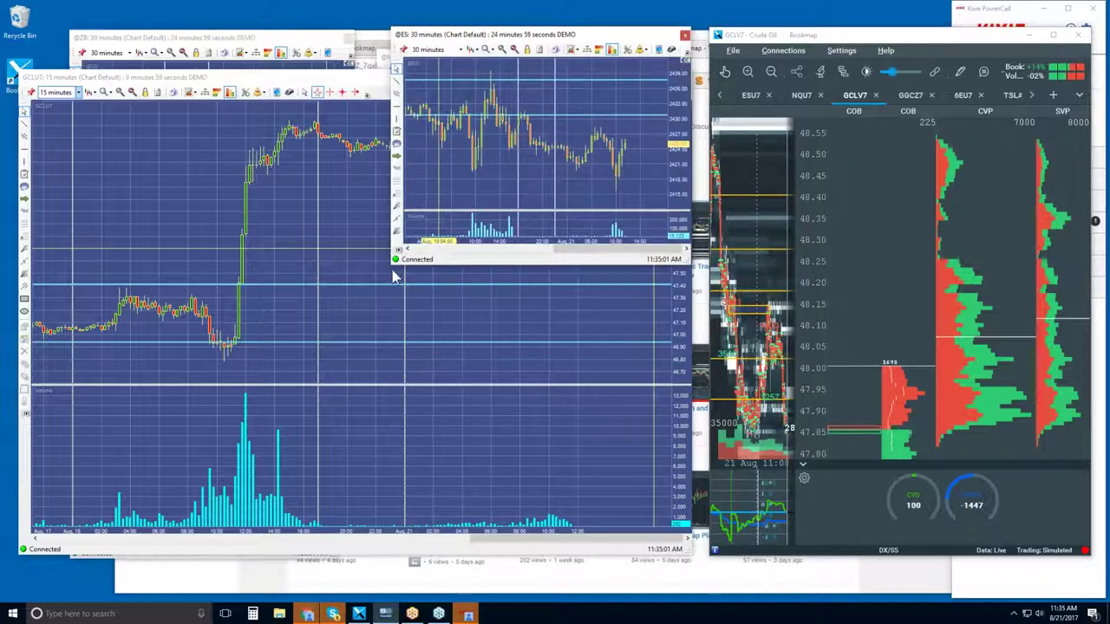
pyautogui.moveTo(392, 263); pyautogui.dragTo(22, 492)
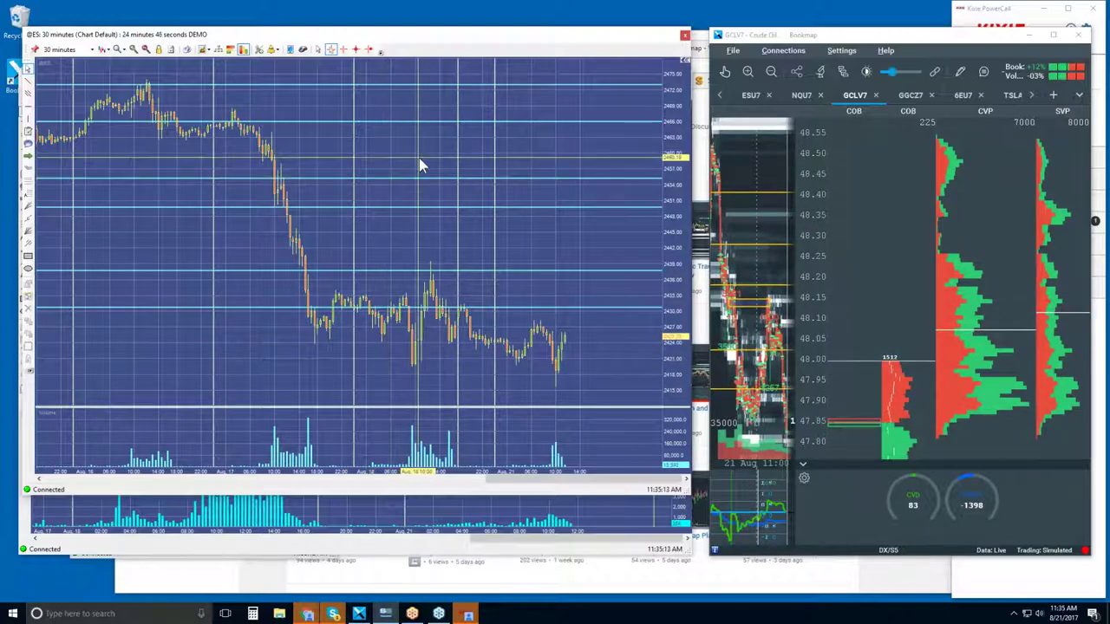
pyautogui.scroll(5, 419, 160)
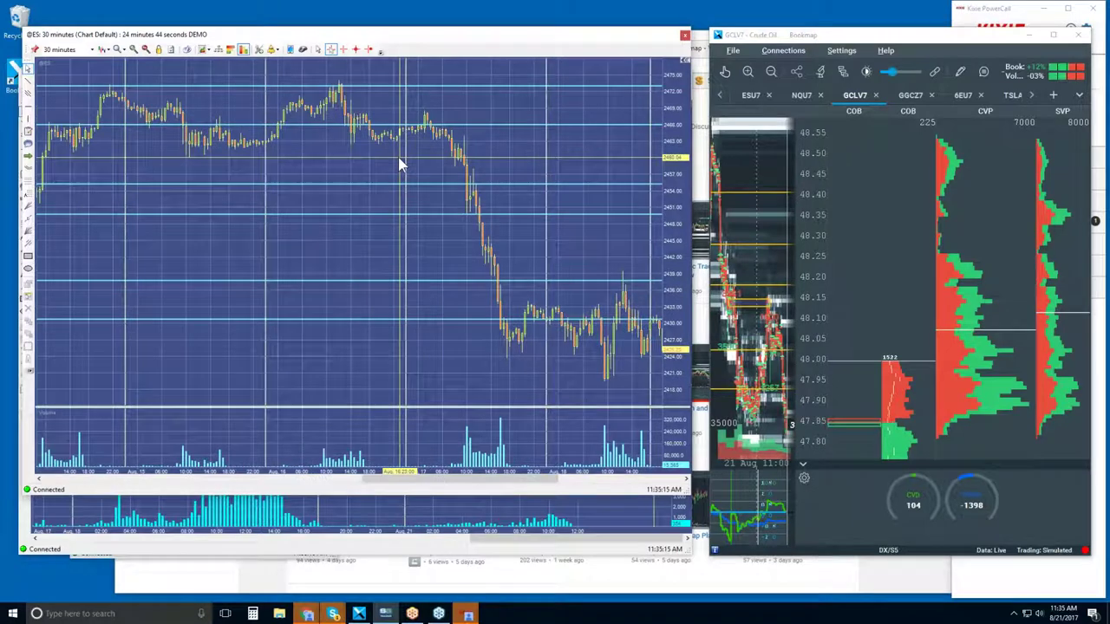
pyautogui.scroll(4, 398, 165)
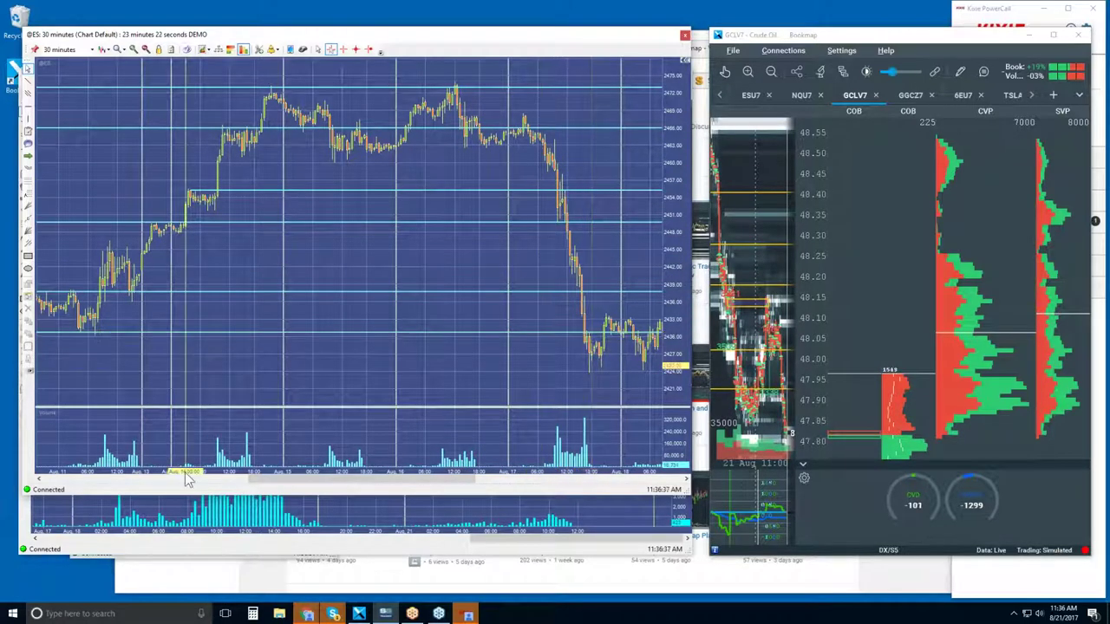
pyautogui.moveTo(24, 494); pyautogui.dragTo(368, 276)
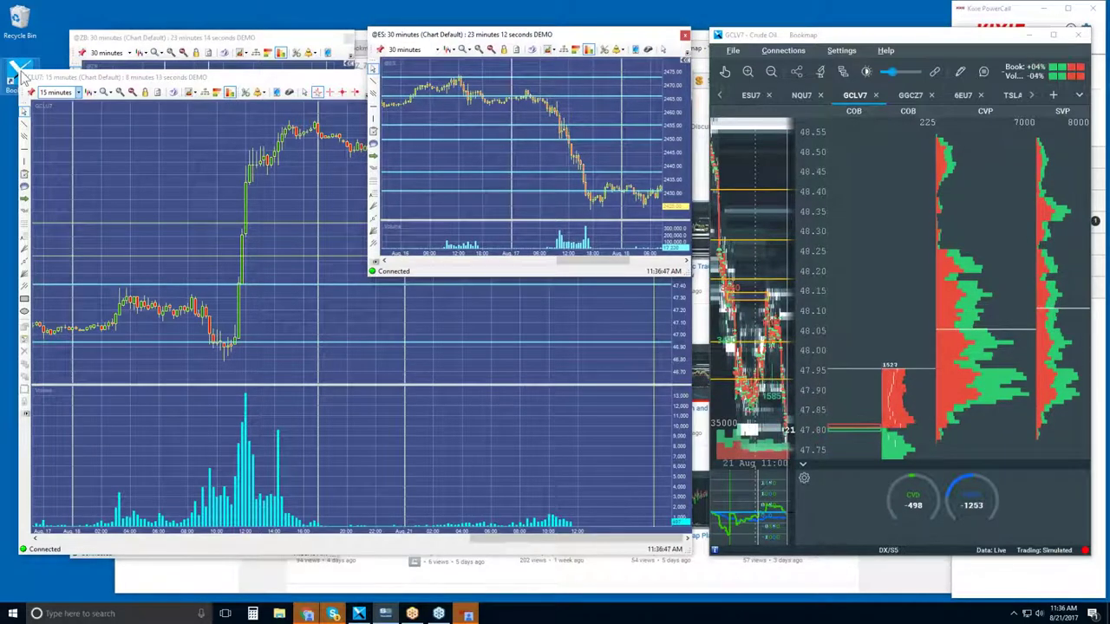
pyautogui.click(45, 77)
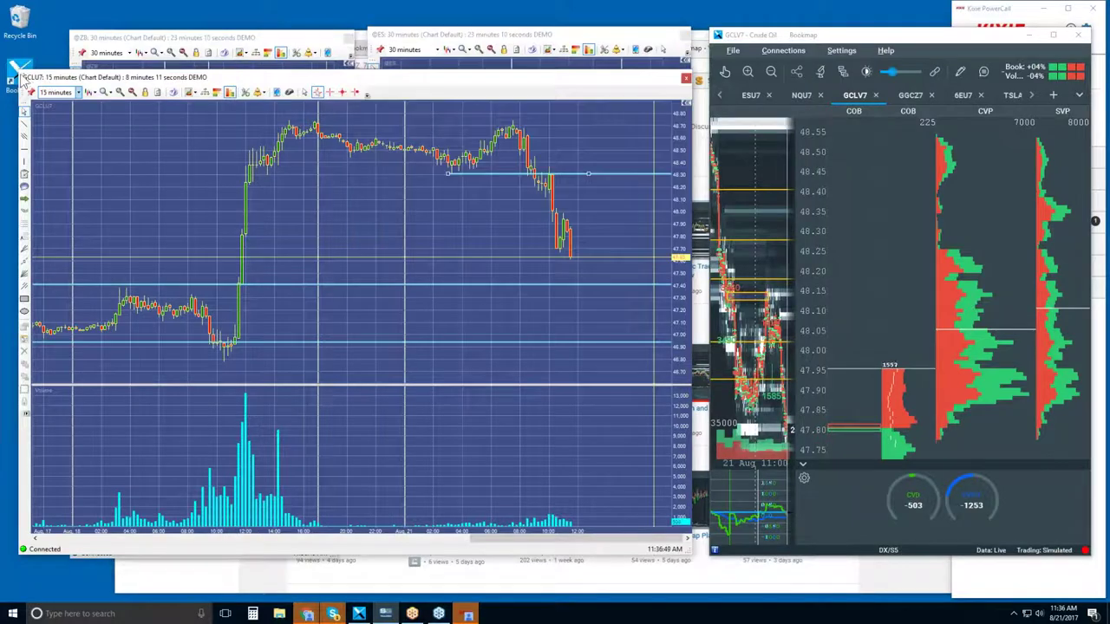
pyautogui.moveTo(24, 76); pyautogui.dragTo(370, 301)
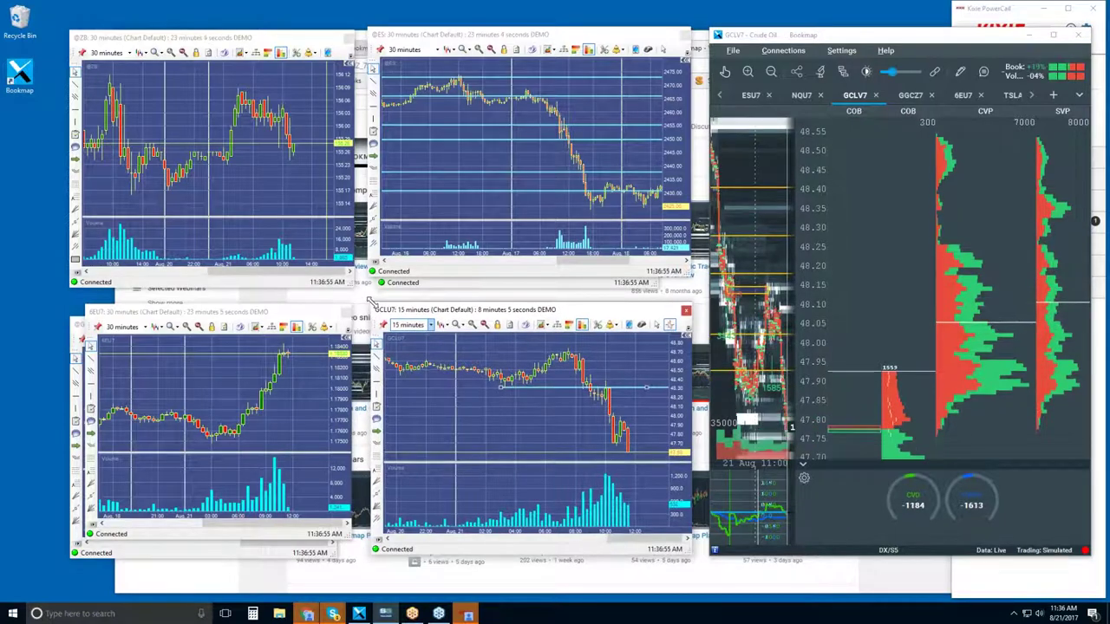
# Enlarge Bookmap and examine GCLV7's drop toward 47.75 after 11:30 in closer time and price ranges.
pyautogui.doubleClick(842, 36)
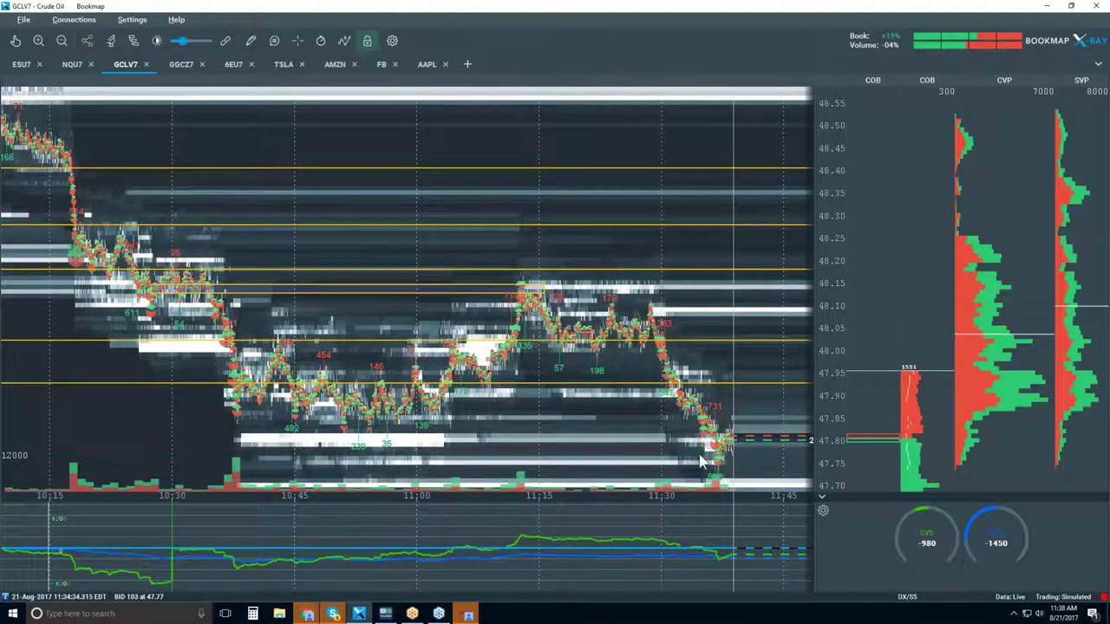
pyautogui.scroll(2, 703, 387)
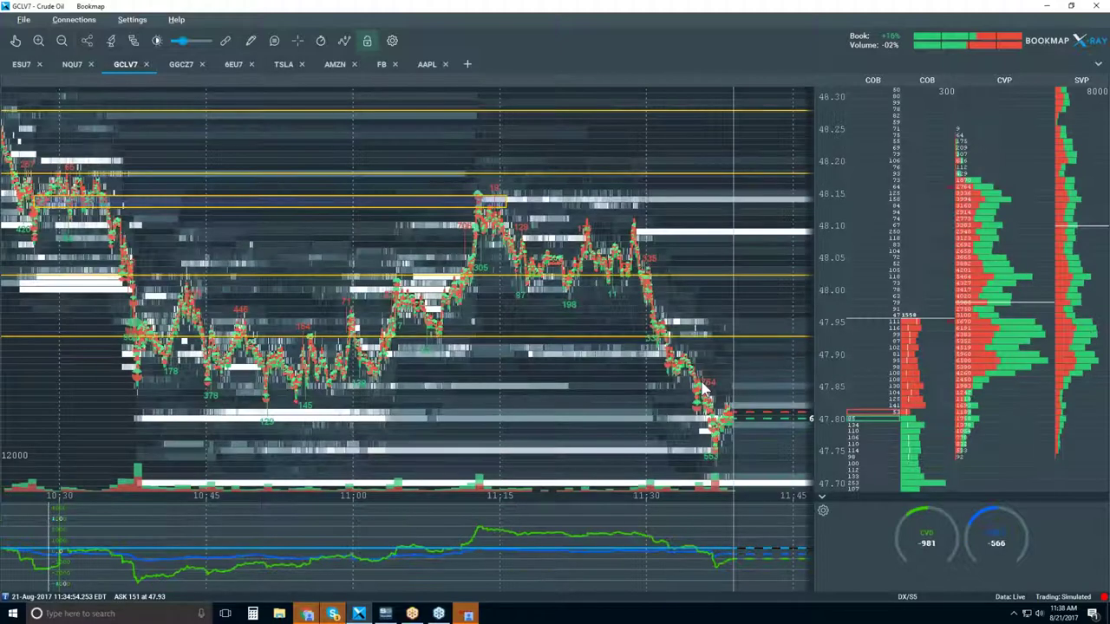
pyautogui.scroll(2, 702, 388)
pyautogui.moveTo(867, 310)
pyautogui.mouseDown()
pyautogui.moveTo(868, 349)
pyautogui.moveTo(864, 301)
pyautogui.mouseUp()
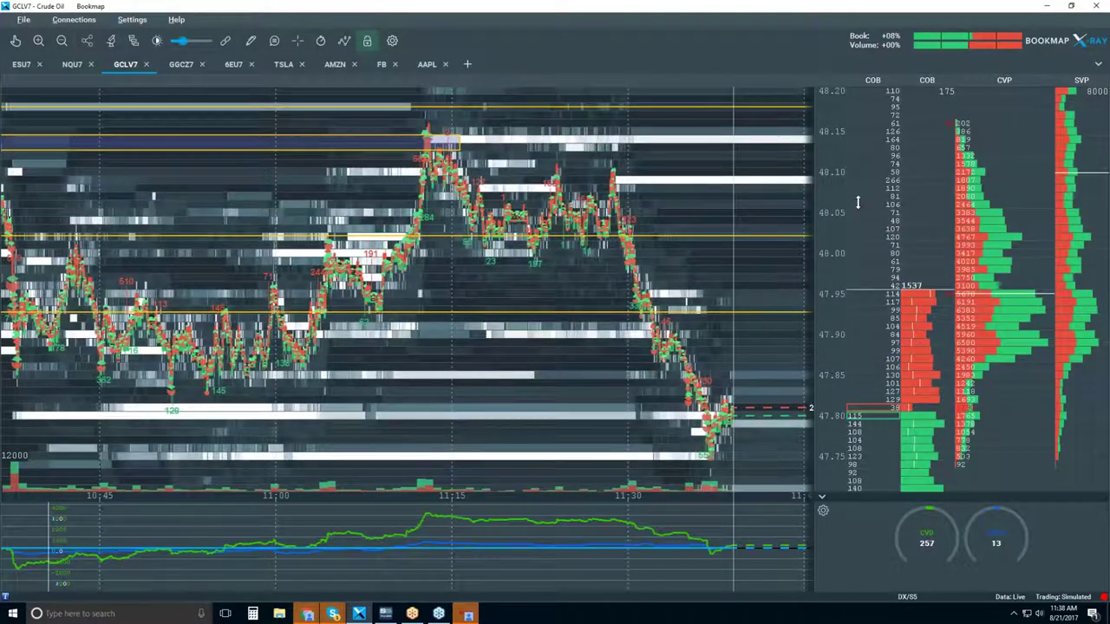
# Restore Bookmap's smaller window and view a longer history, back to August 18, on the GCLU7 15-minute chart.
pyautogui.press('super+Down')
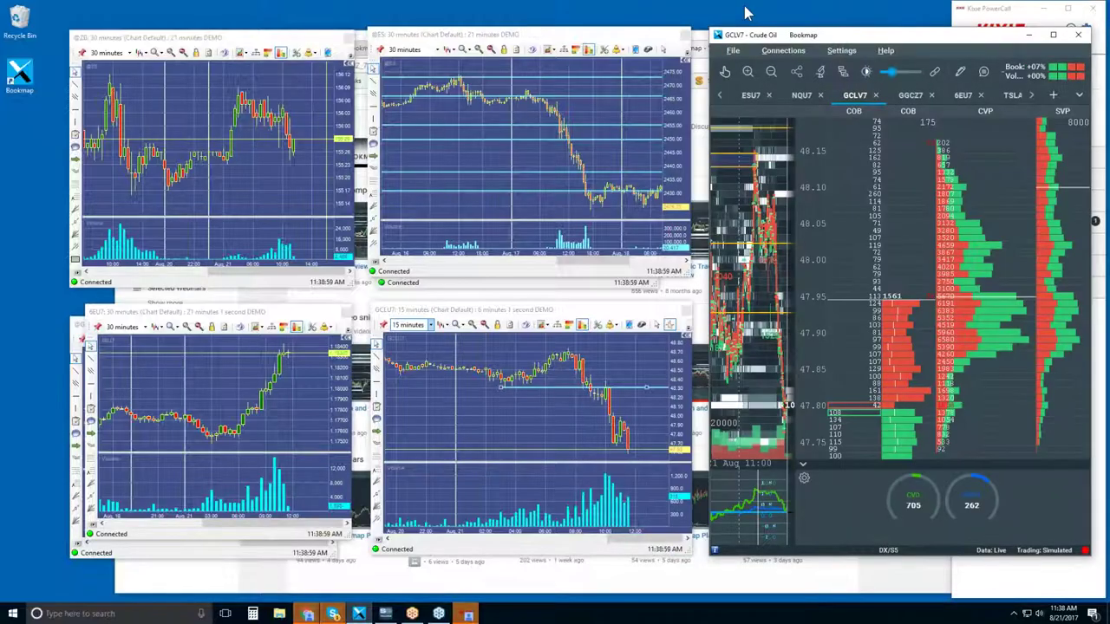
pyautogui.click(532, 413)
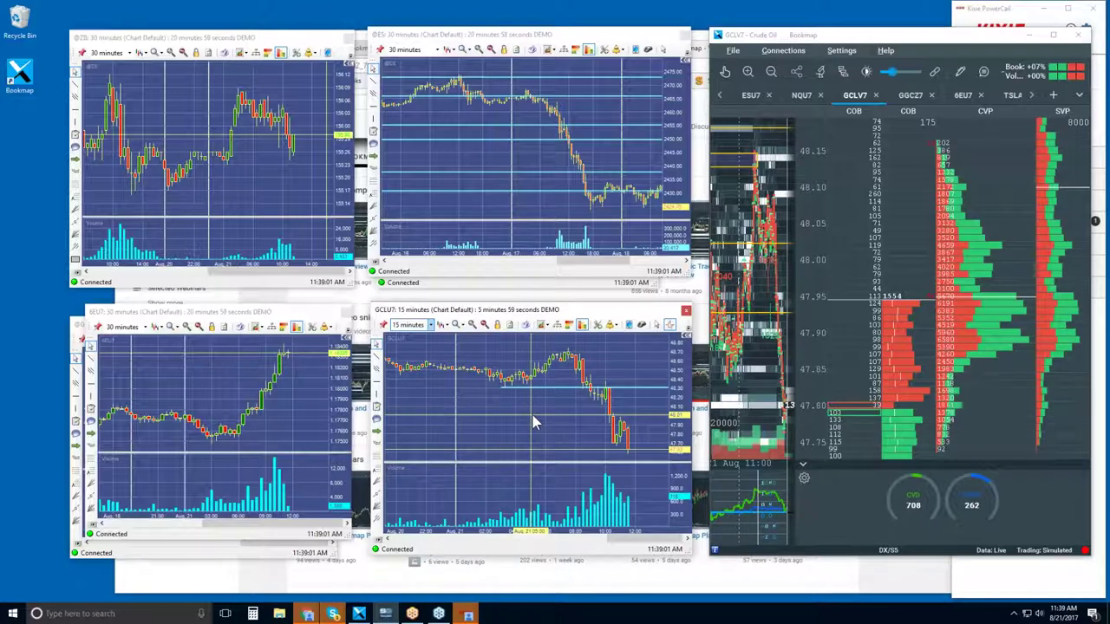
pyautogui.scroll(-5, 533, 422)
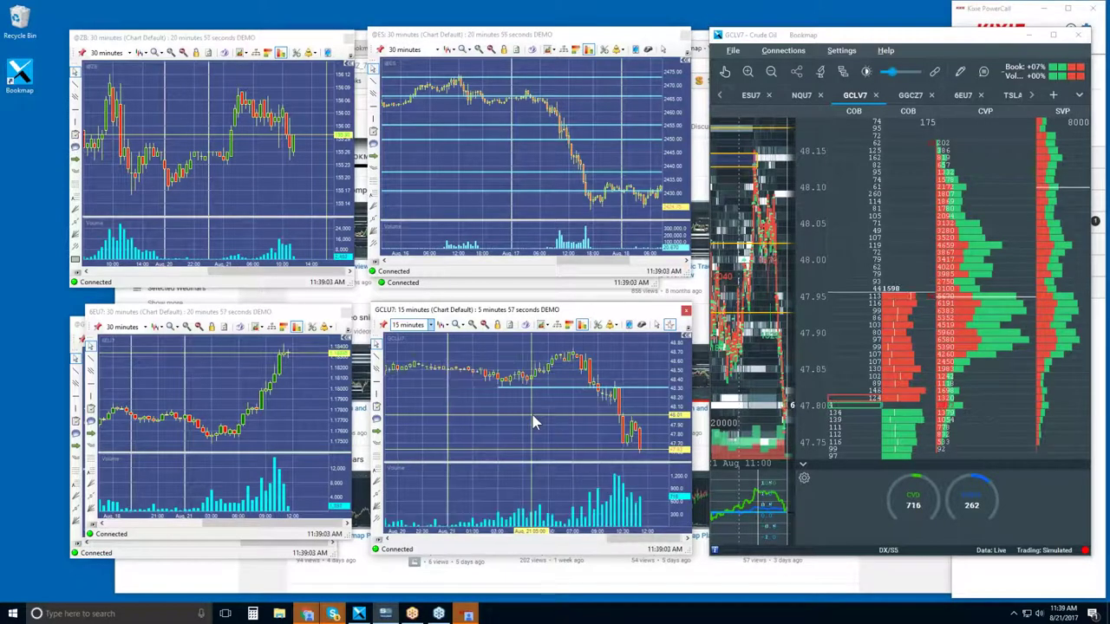
pyautogui.moveTo(515, 419)
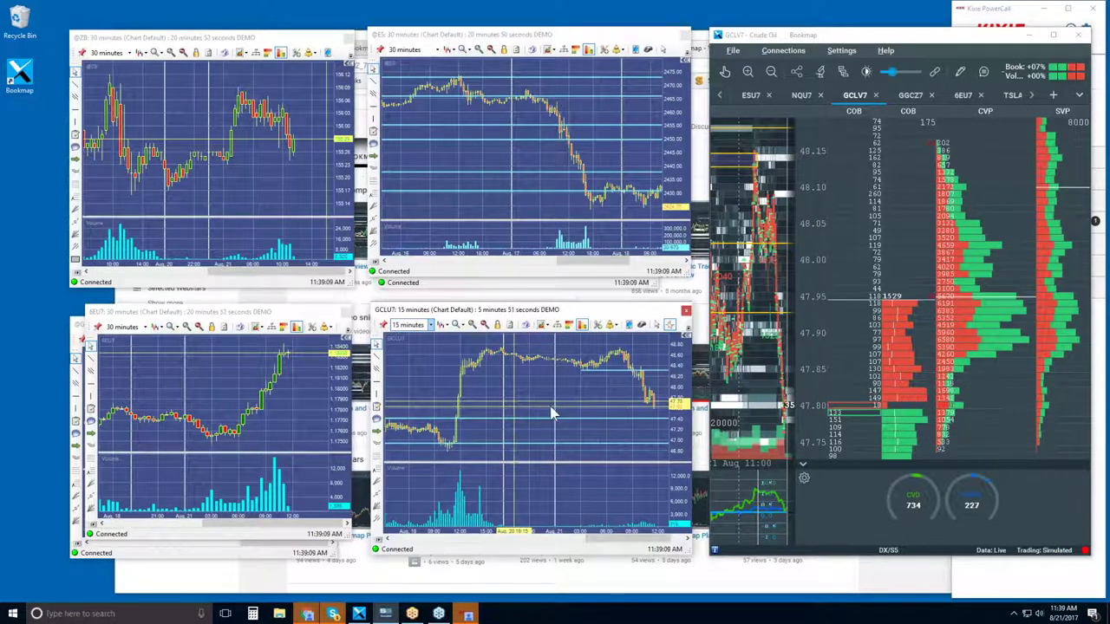
# Maximize Bookmap and add horizontal lines at about 47.82 and 47.87 on the GCLV7 heatmap.
pyautogui.doubleClick(884, 37)
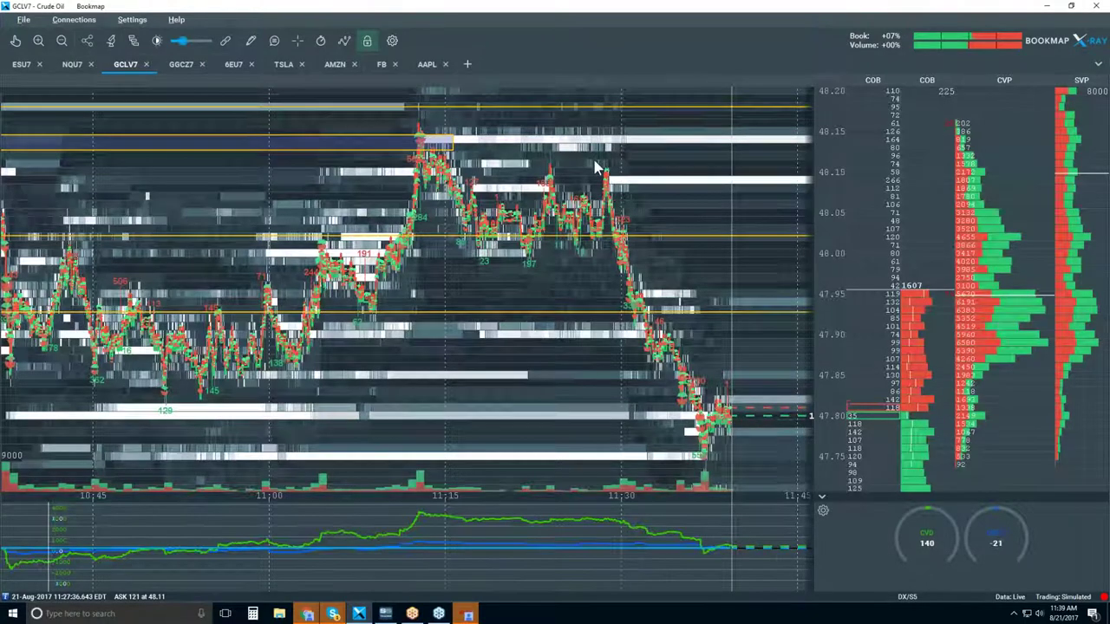
pyautogui.scroll(-2, 595, 168)
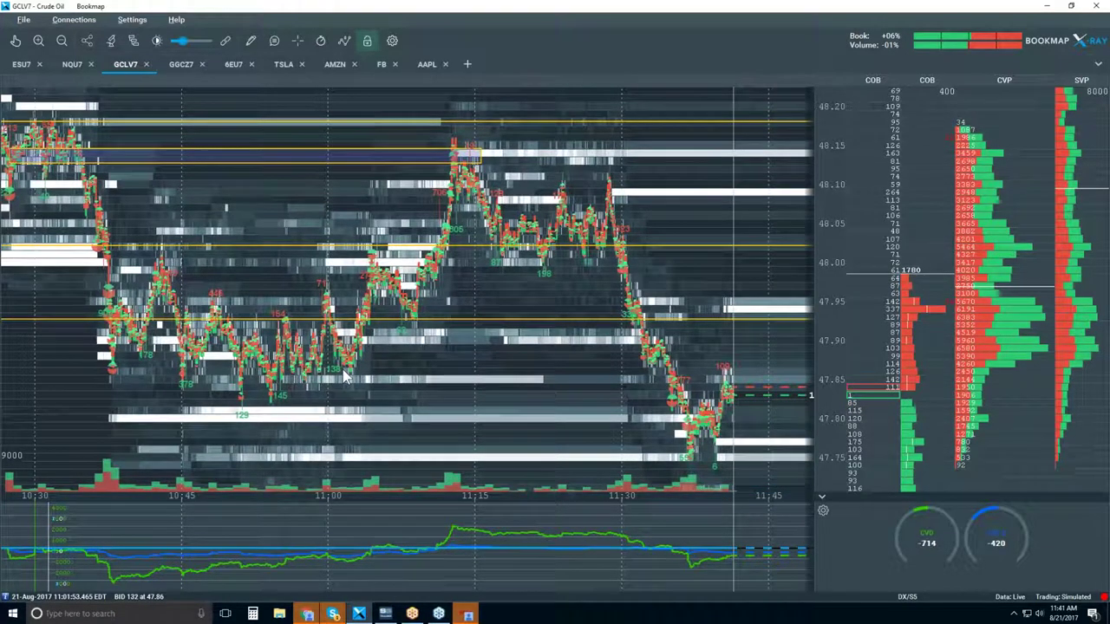
pyautogui.click(248, 43)
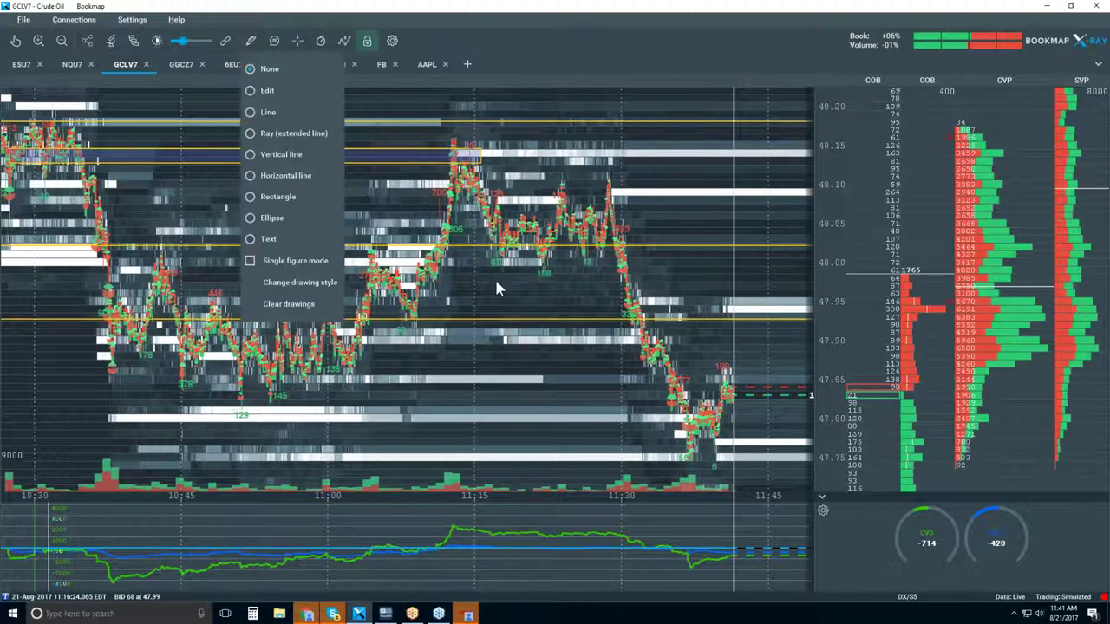
pyautogui.click(306, 177)
pyautogui.click(408, 400)
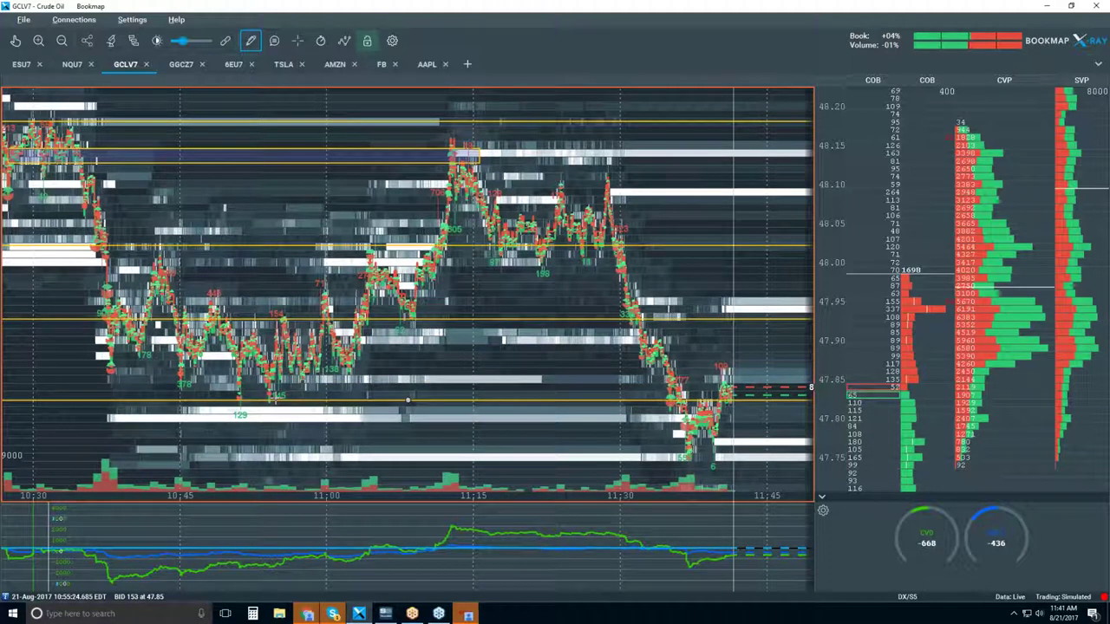
pyautogui.click(407, 379)
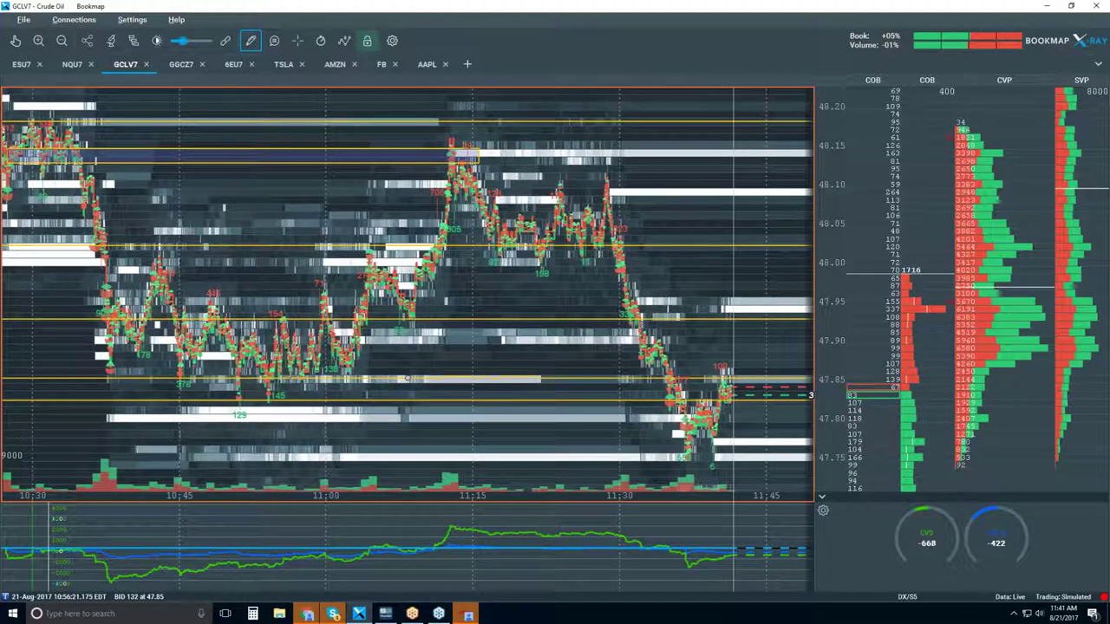
pyautogui.moveTo(407, 379); pyautogui.dragTo(408, 368)
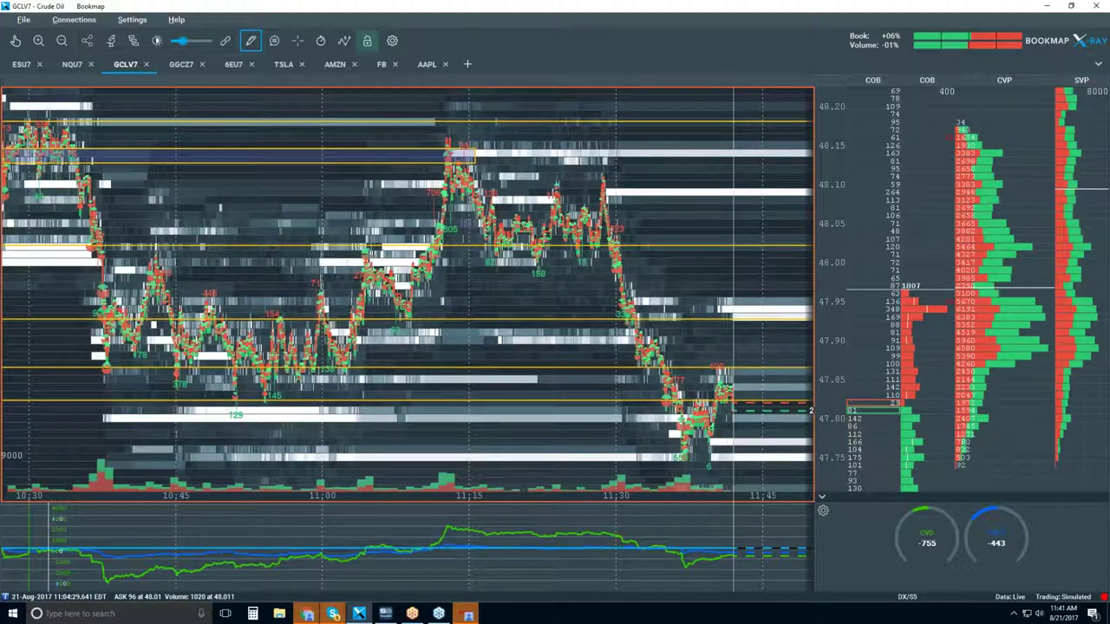
# Draw a rectangle around the price action from about 11:05 to 11:32, between about 48.01 and 48.16.
pyautogui.click(250, 41)
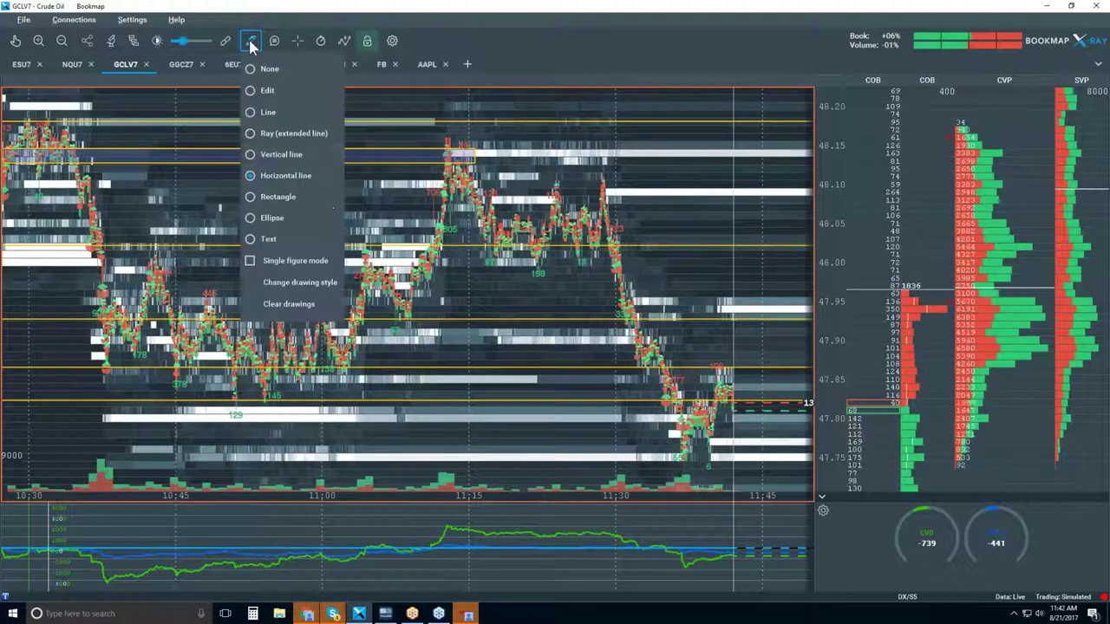
pyautogui.click(295, 200)
pyautogui.moveTo(365, 251)
pyautogui.mouseDown()
pyautogui.moveTo(569, 236)
pyautogui.moveTo(617, 210)
pyautogui.moveTo(640, 141)
pyautogui.moveTo(630, 139)
pyautogui.mouseUp()
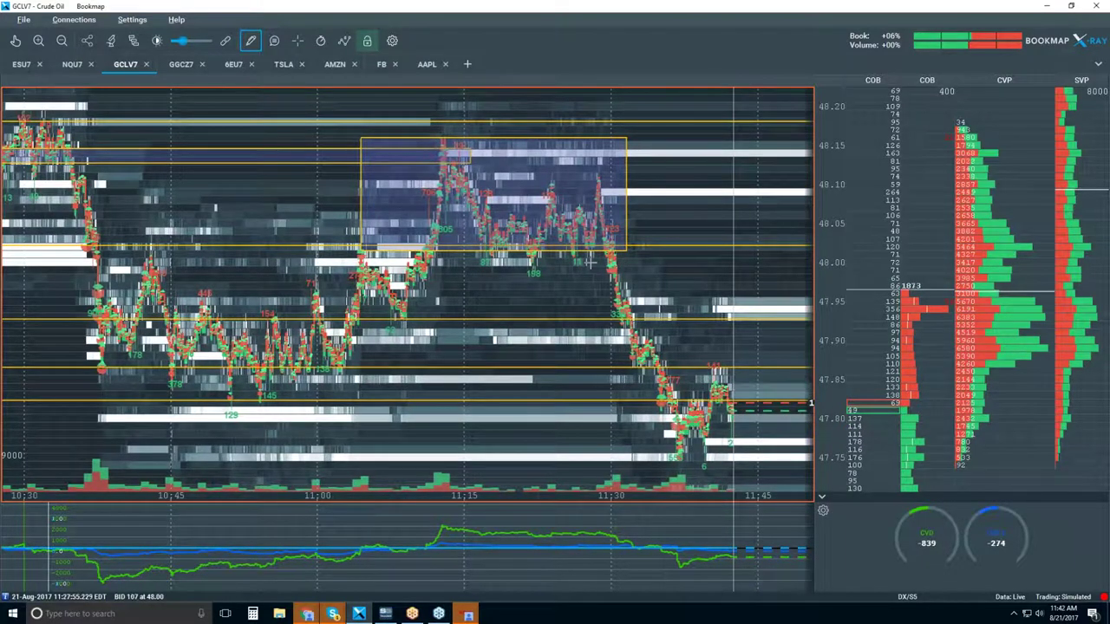
pyautogui.click(255, 44)
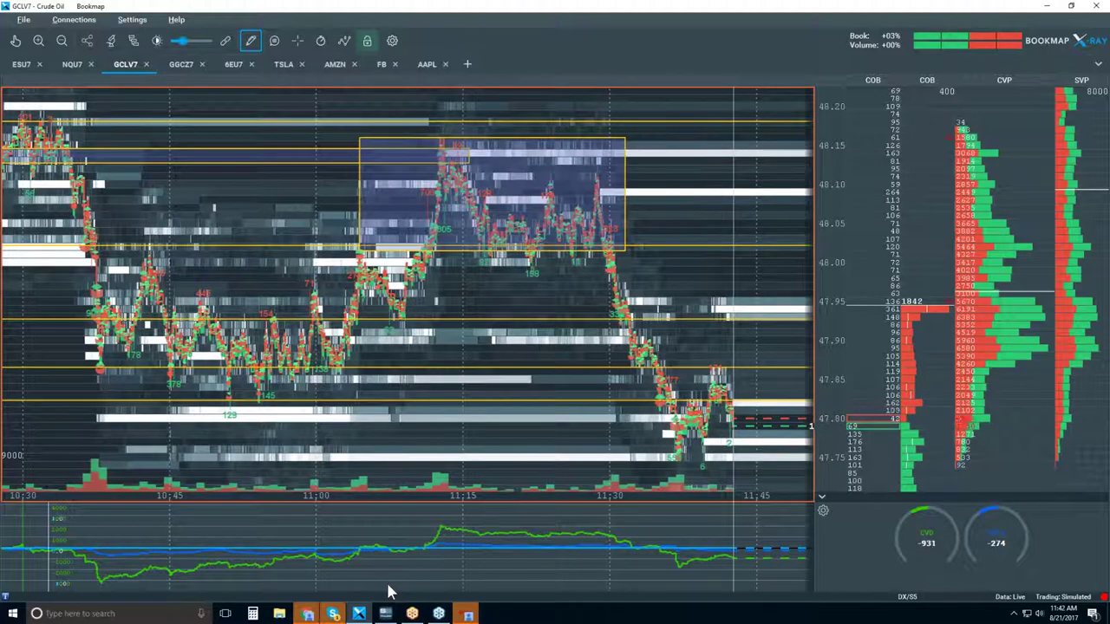
# Switch to the Bookmap YouTube channel in Chrome and open the Bookmap Education Course playlist.
pyautogui.moveTo(310, 615)
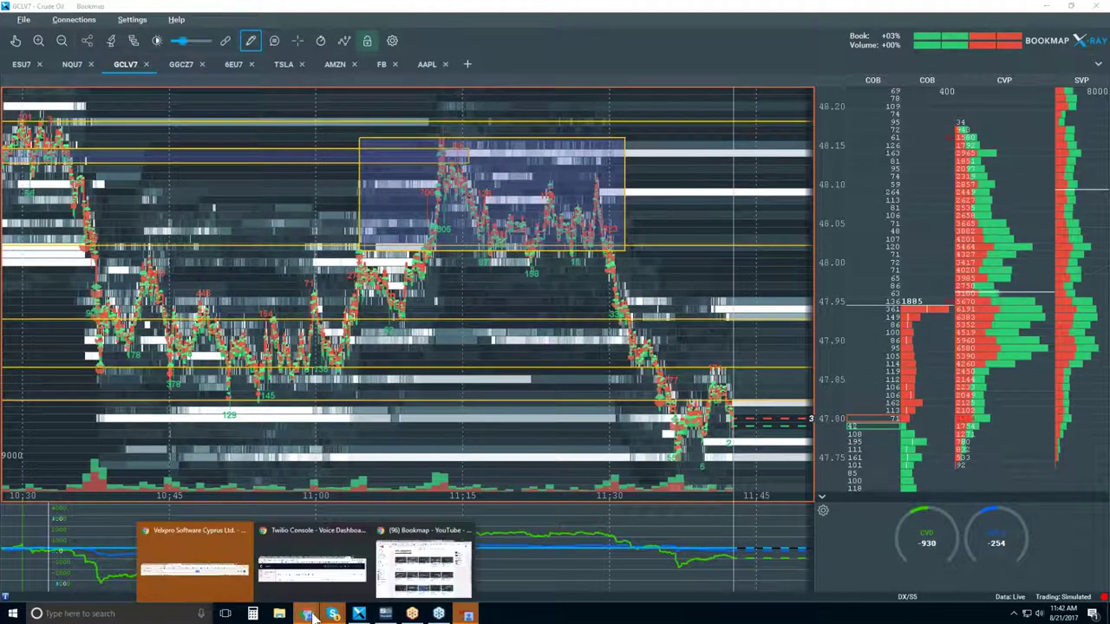
pyautogui.click(424, 565)
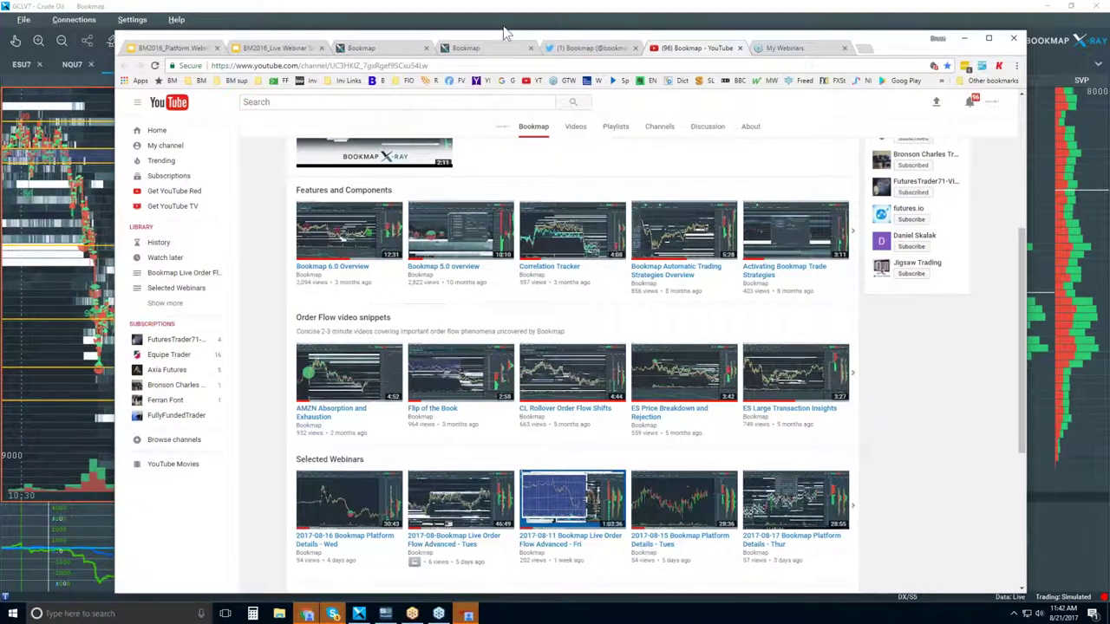
pyautogui.moveTo(505, 26); pyautogui.dragTo(506, 14)
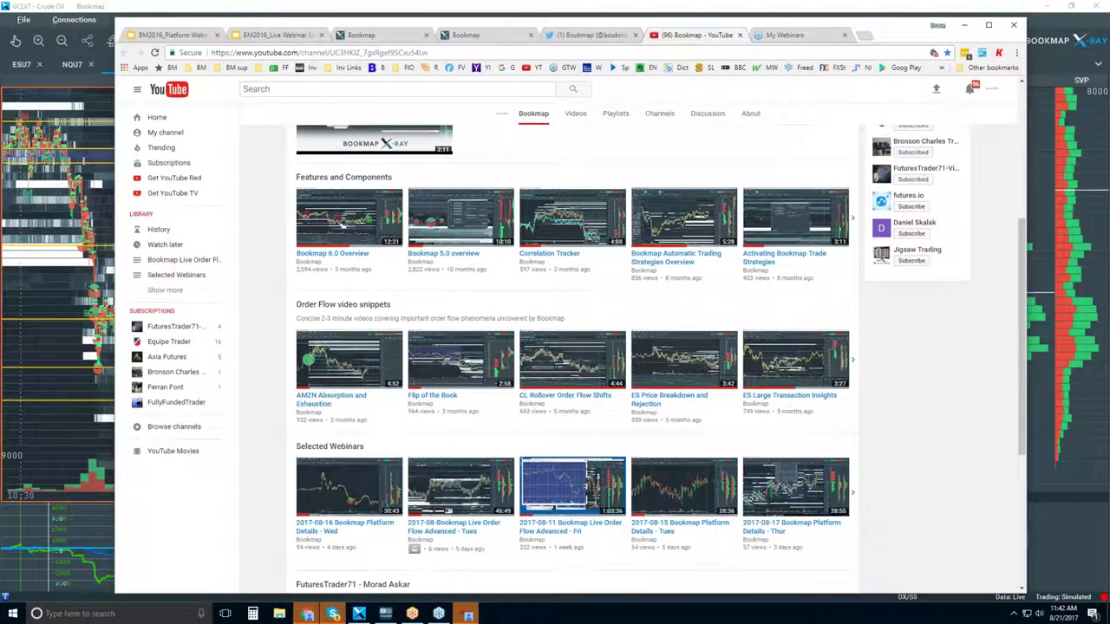
pyautogui.click(166, 292)
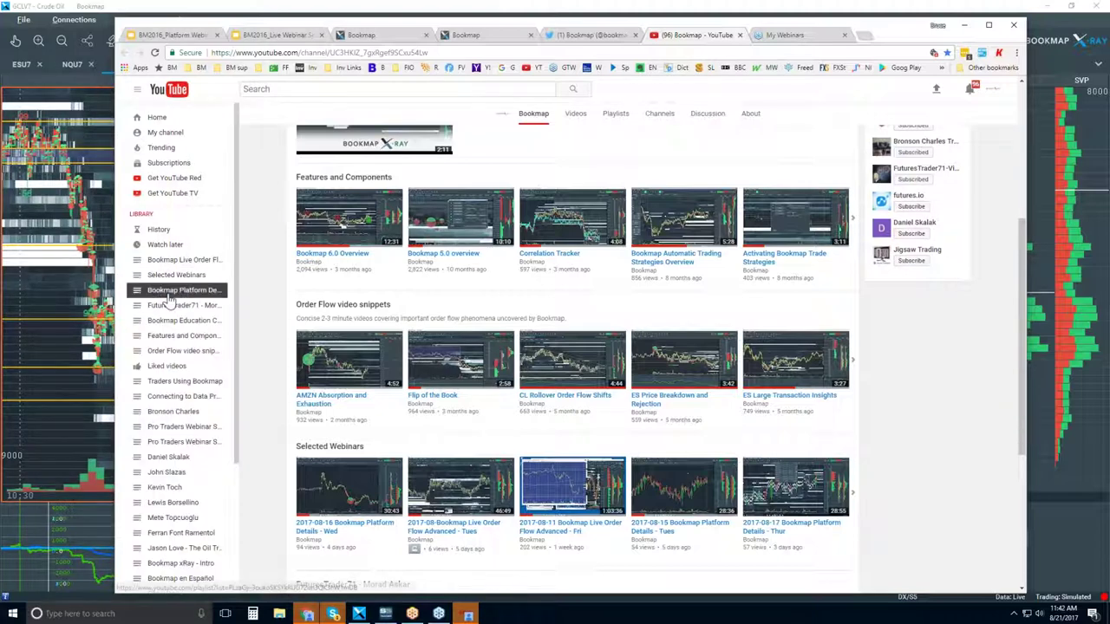
pyautogui.click(194, 327)
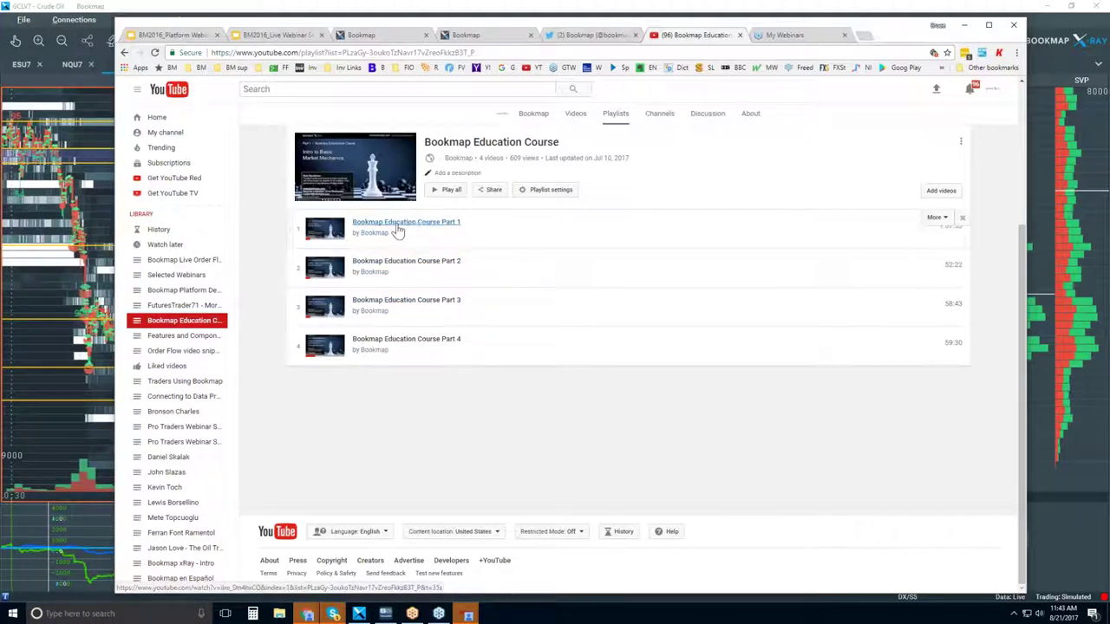
# Return to Bookmap and clear all drawings from the GCLV7 instrument.
pyautogui.click(422, 13)
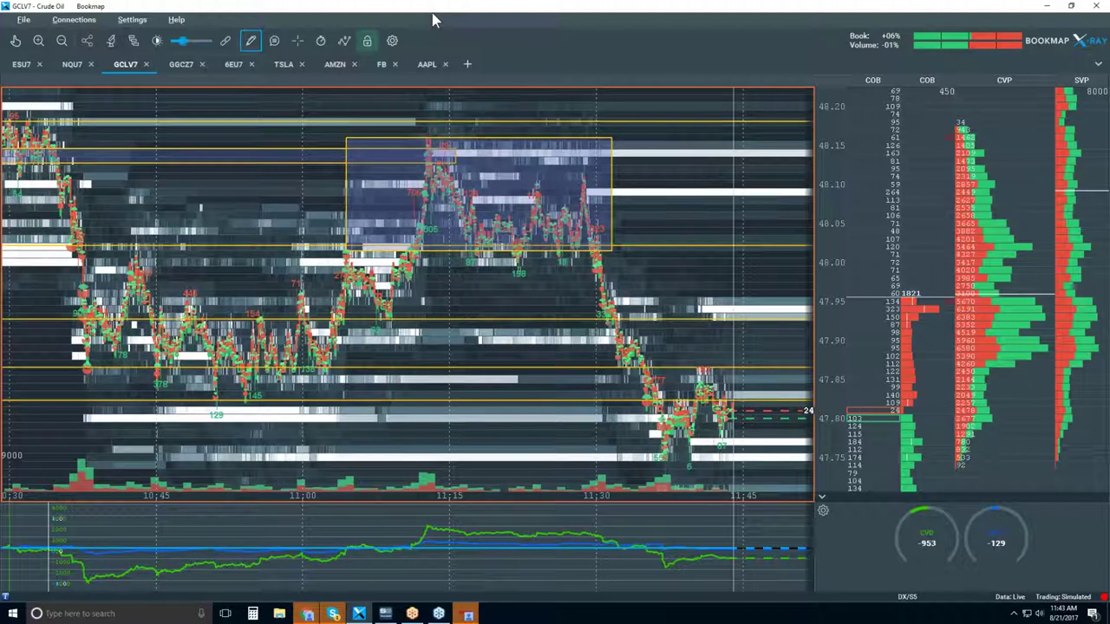
pyautogui.click(252, 40)
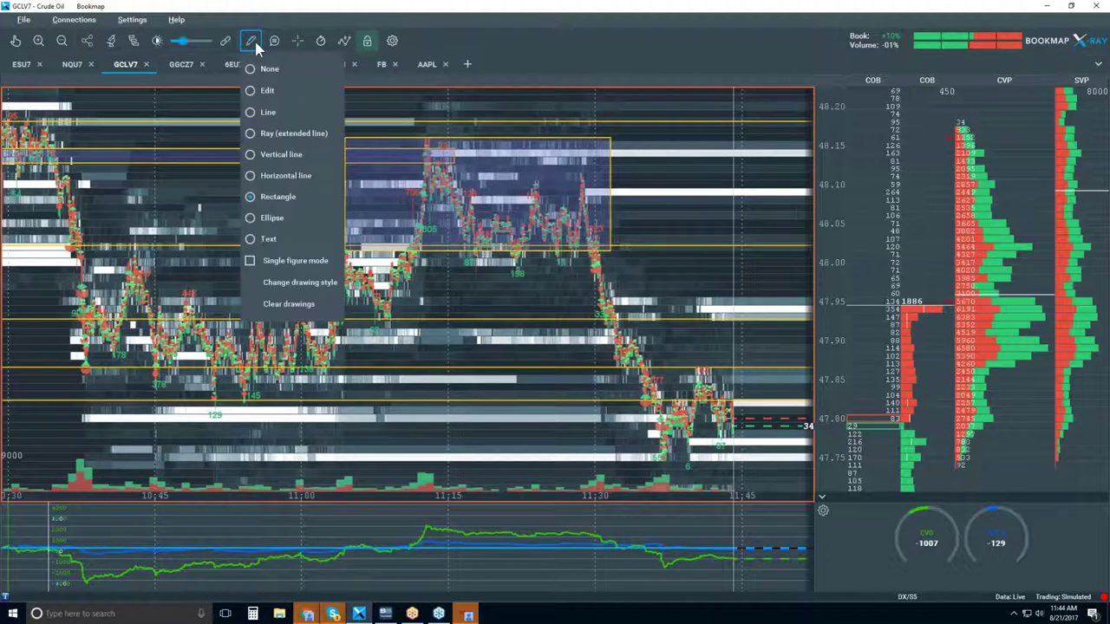
pyautogui.click(298, 304)
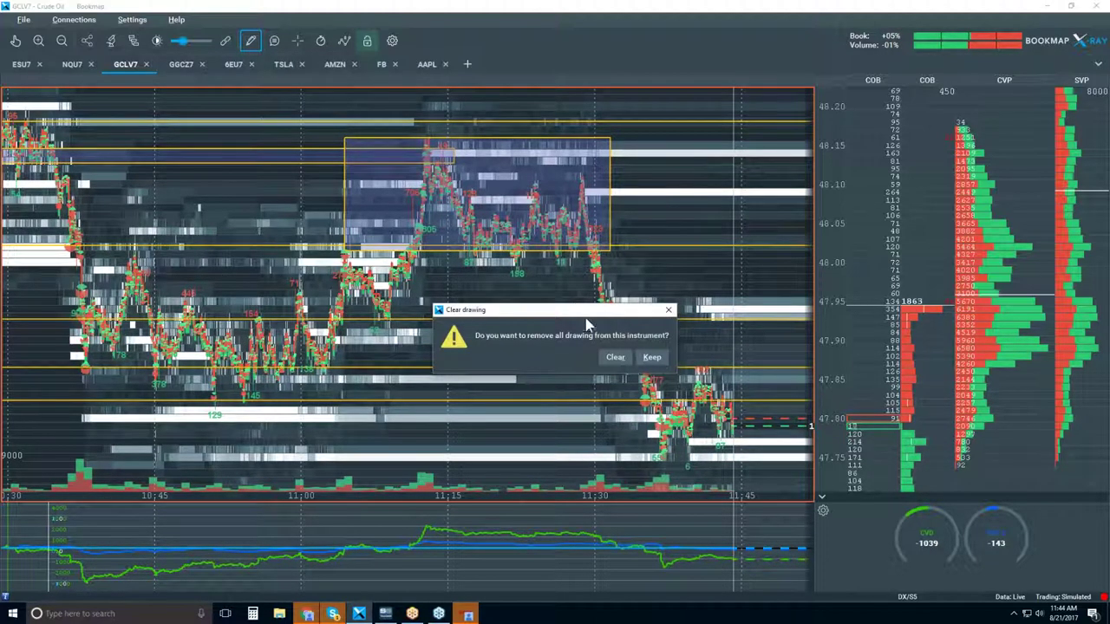
pyautogui.click(615, 356)
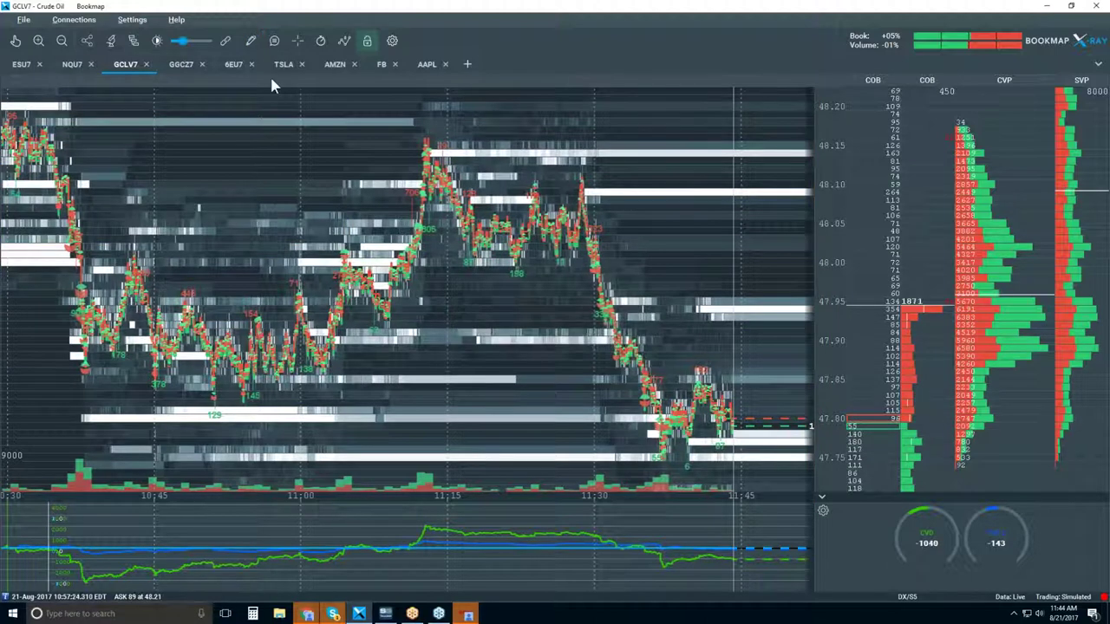
# Draw an extended ray from the 10:54 low near 47.82 up through the 11:28 lows at about 48.01.
pyautogui.click(251, 40)
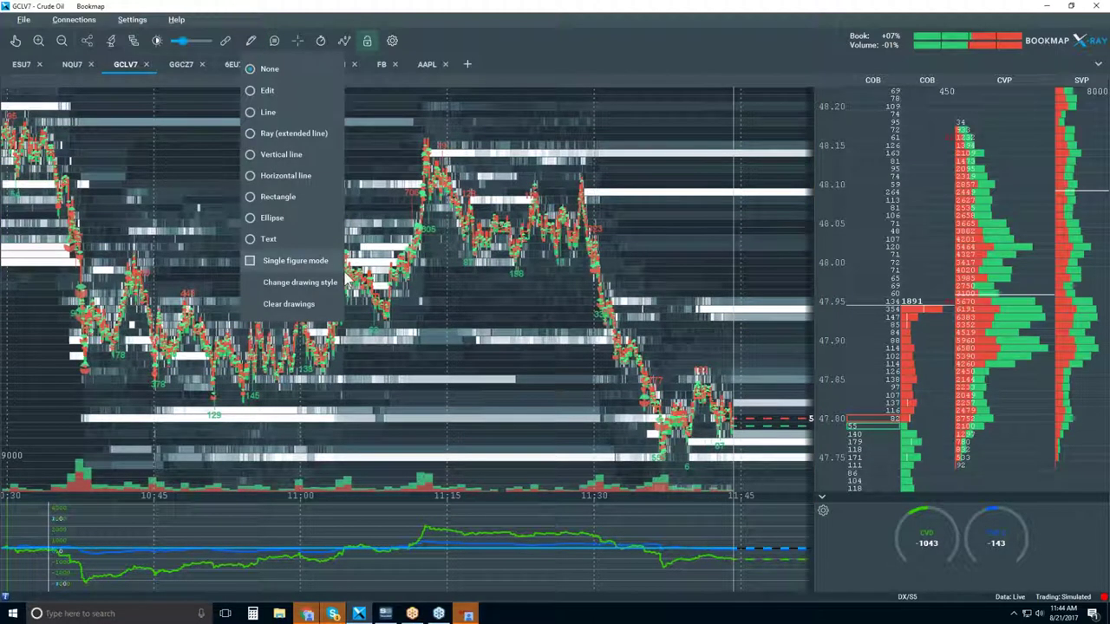
pyautogui.click(279, 133)
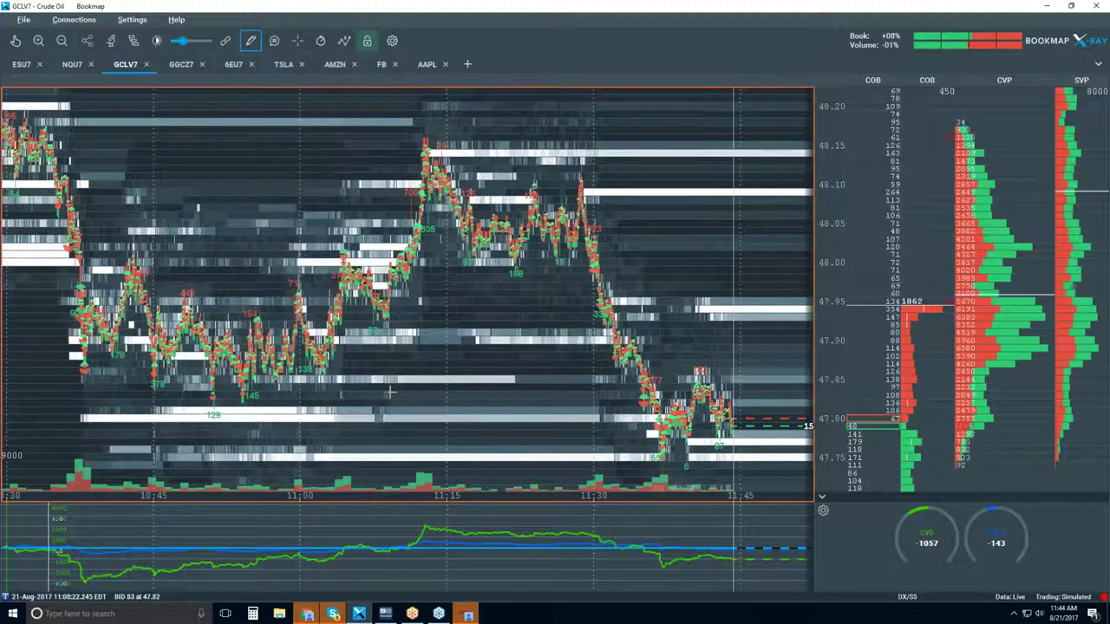
pyautogui.click(241, 405)
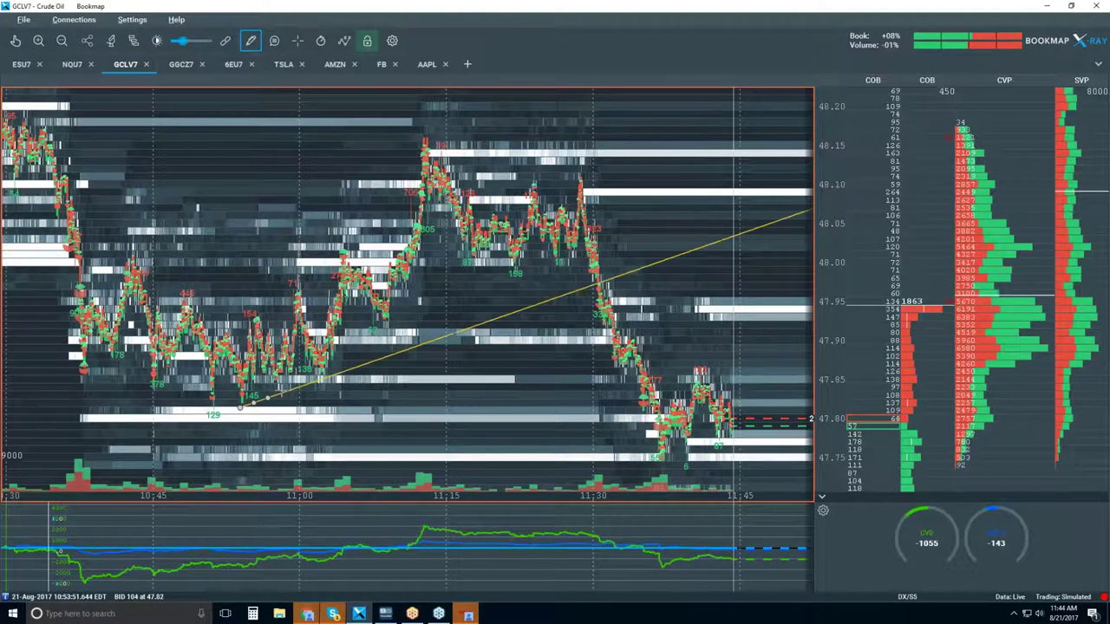
pyautogui.click(573, 256)
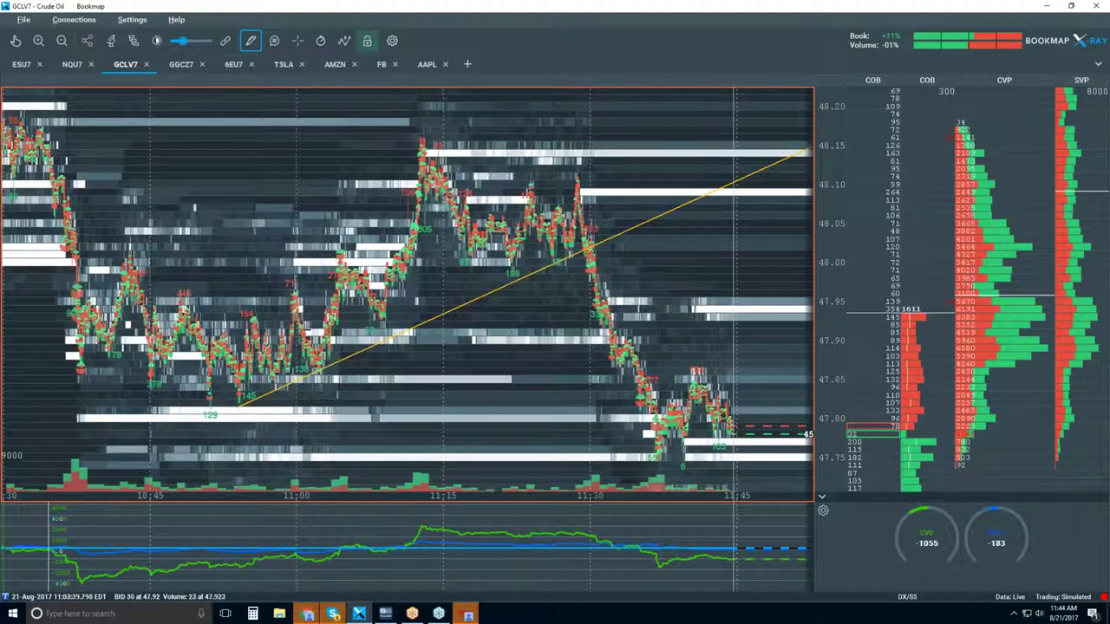
# Draw an upper ray along the highs from about 47.92 at 10:54, and a steeper ray through the 11:03 and 11:09 lows.
pyautogui.moveTo(598, 150); pyautogui.dragTo(235, 323)
pyautogui.moveTo(308, 286); pyautogui.dragTo(314, 281)
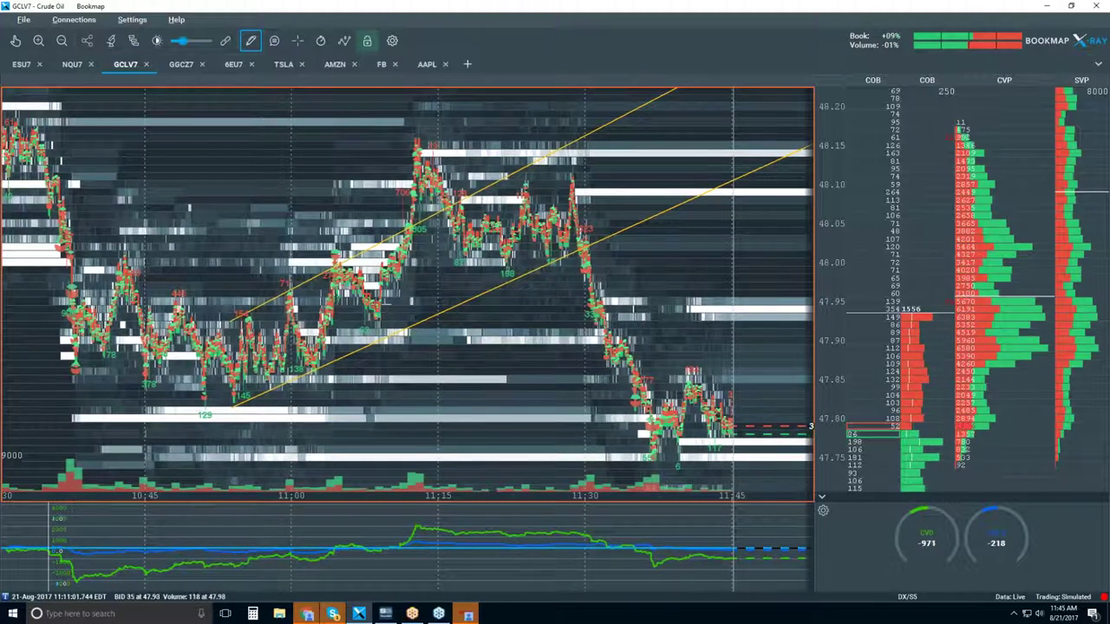
pyautogui.moveTo(318, 369)
pyautogui.mouseDown()
pyautogui.moveTo(411, 302)
pyautogui.moveTo(379, 319)
pyautogui.mouseUp()
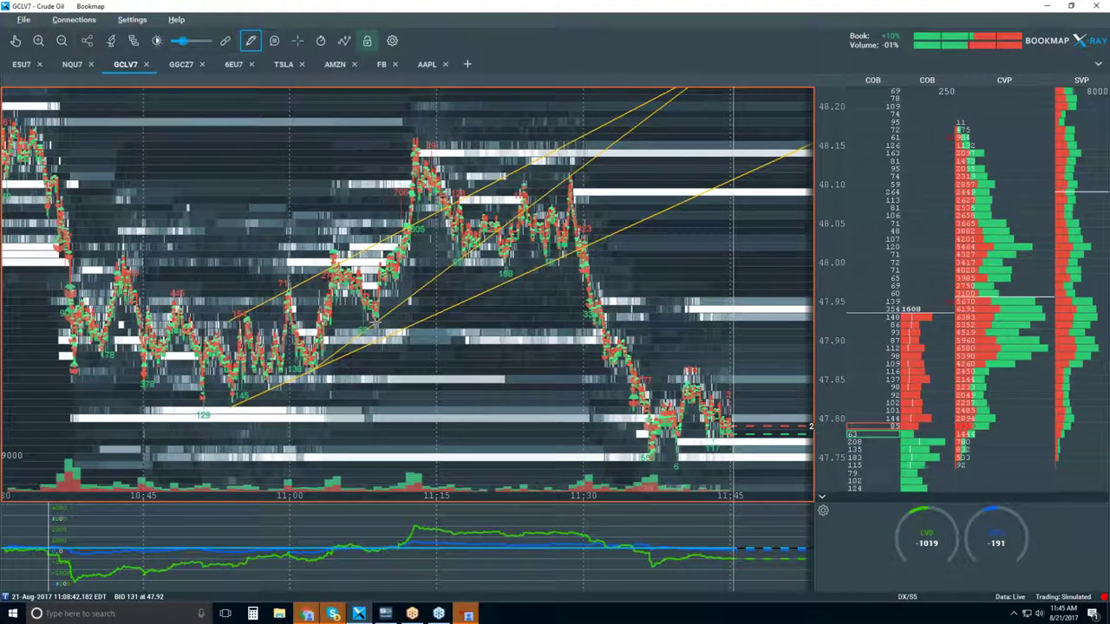
# Draw a horizontal ray from 11:08 at about 47.93, and clear all drawings from the GCLV7 instrument.
pyautogui.moveTo(373, 321); pyautogui.dragTo(240, 316)
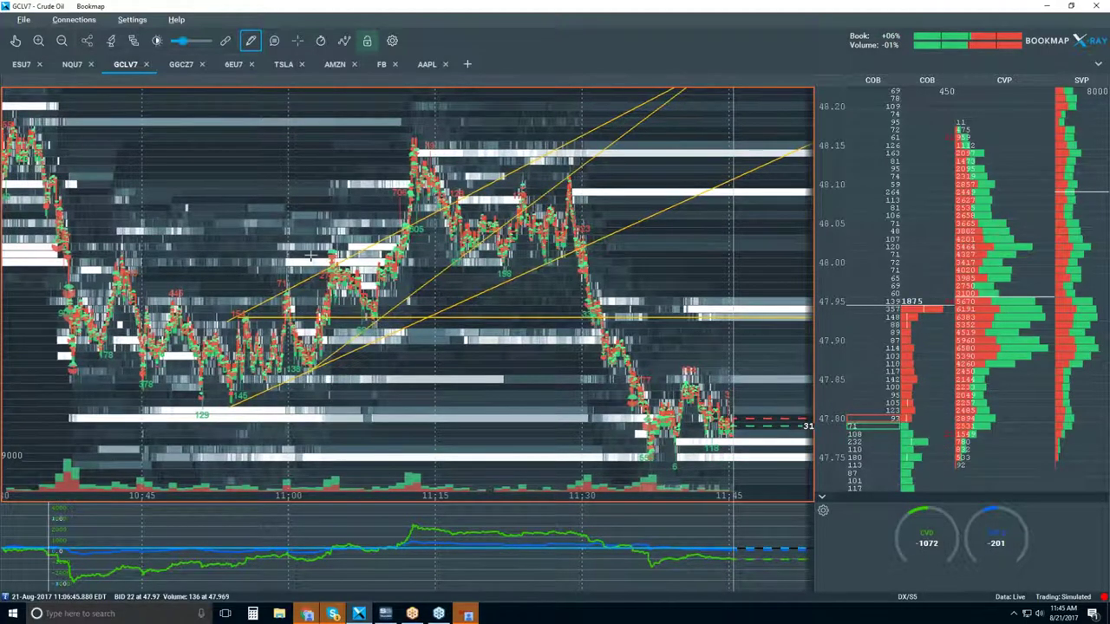
pyautogui.click(253, 40)
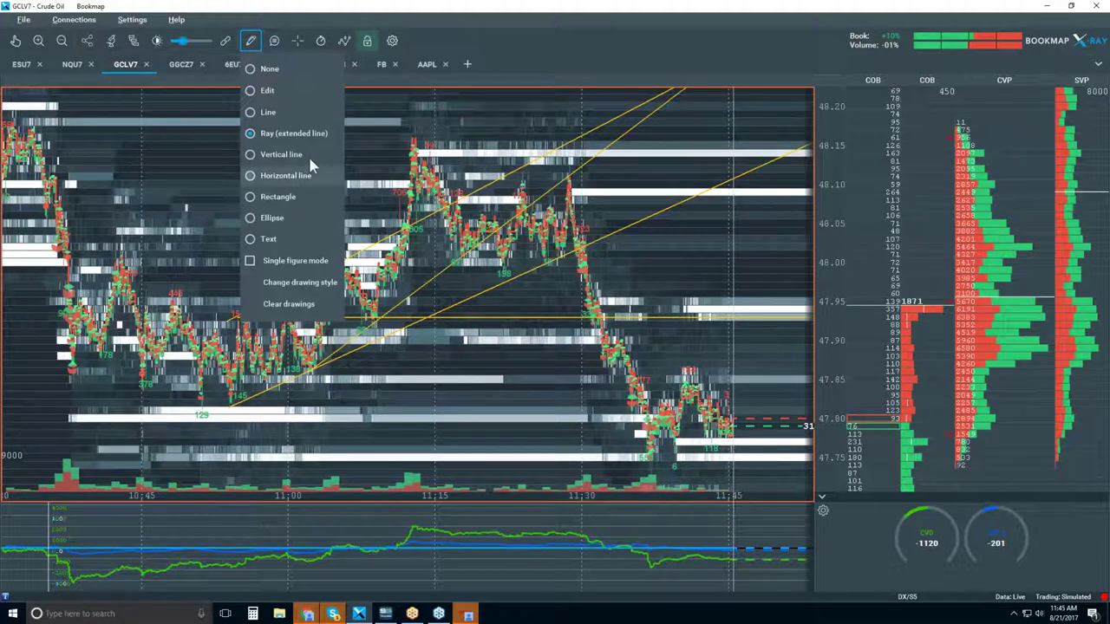
pyautogui.click(305, 305)
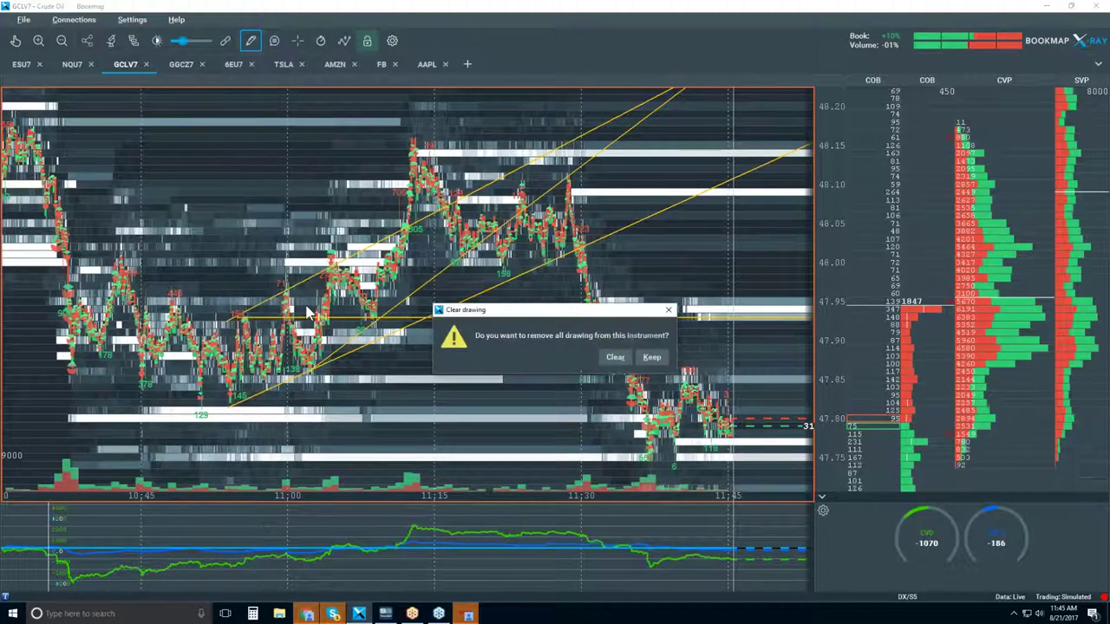
pyautogui.click(615, 357)
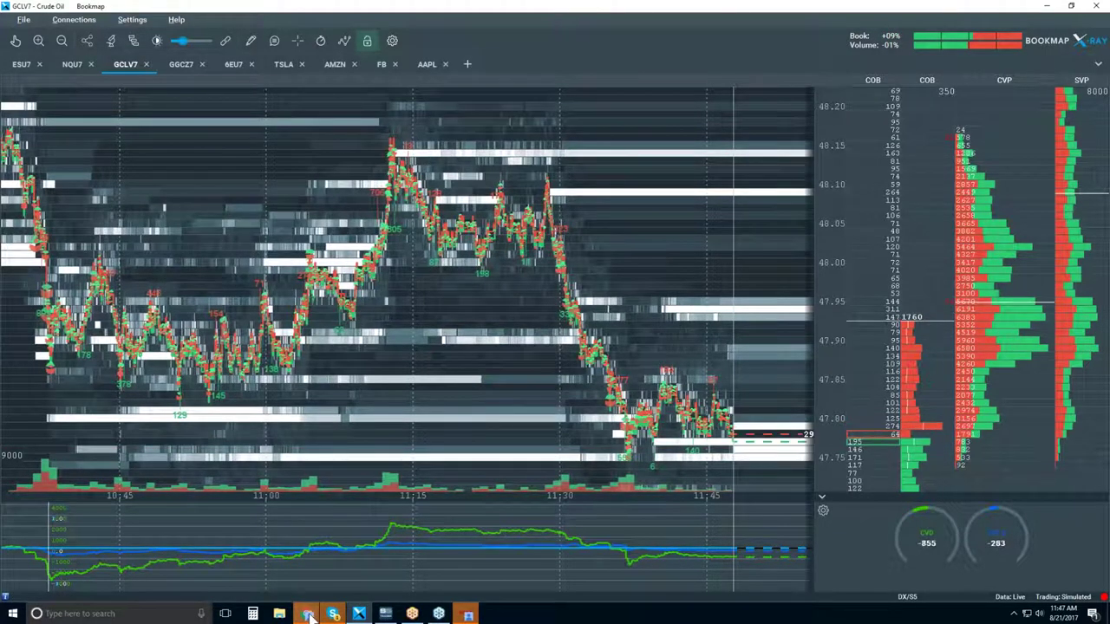
# Switch to the Bookmap Education Course playlist in Chrome, and reposition and resize the browser window over the heatmap.
pyautogui.moveTo(309, 614)
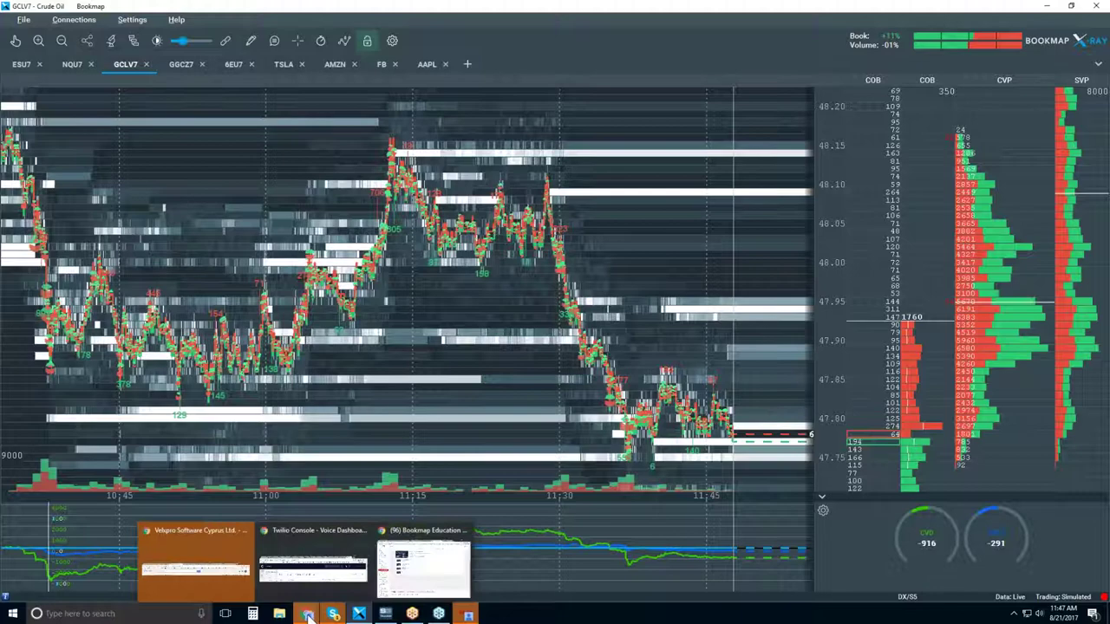
pyautogui.click(423, 568)
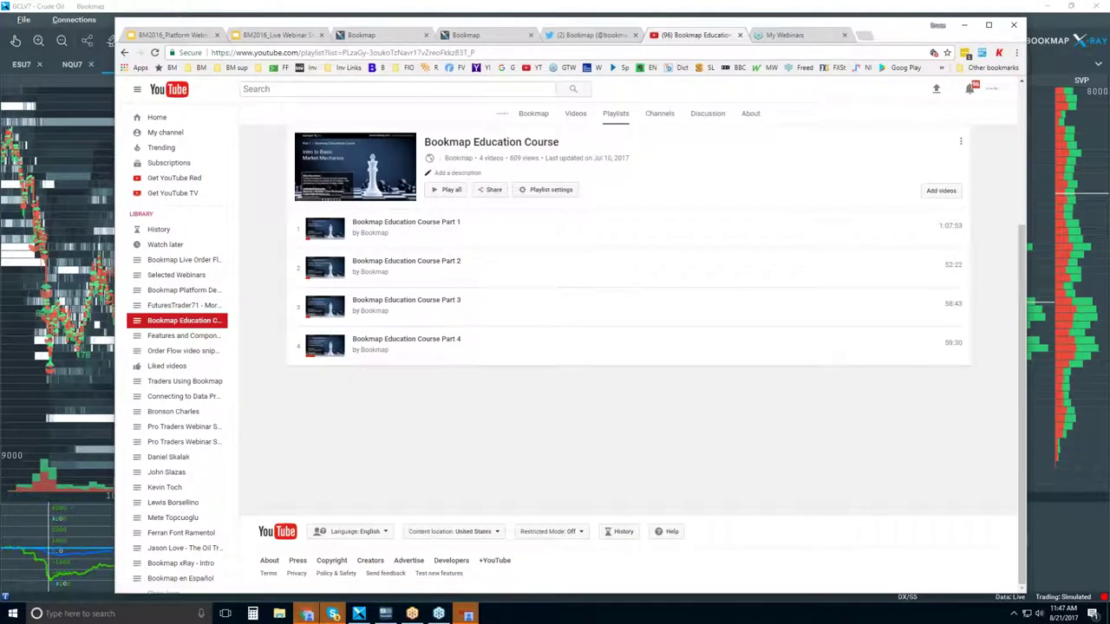
pyautogui.moveTo(568, 30); pyautogui.dragTo(512, 27)
pyautogui.moveTo(980, 78); pyautogui.dragTo(618, 80)
pyautogui.moveTo(592, 83); pyautogui.dragTo(523, 83)
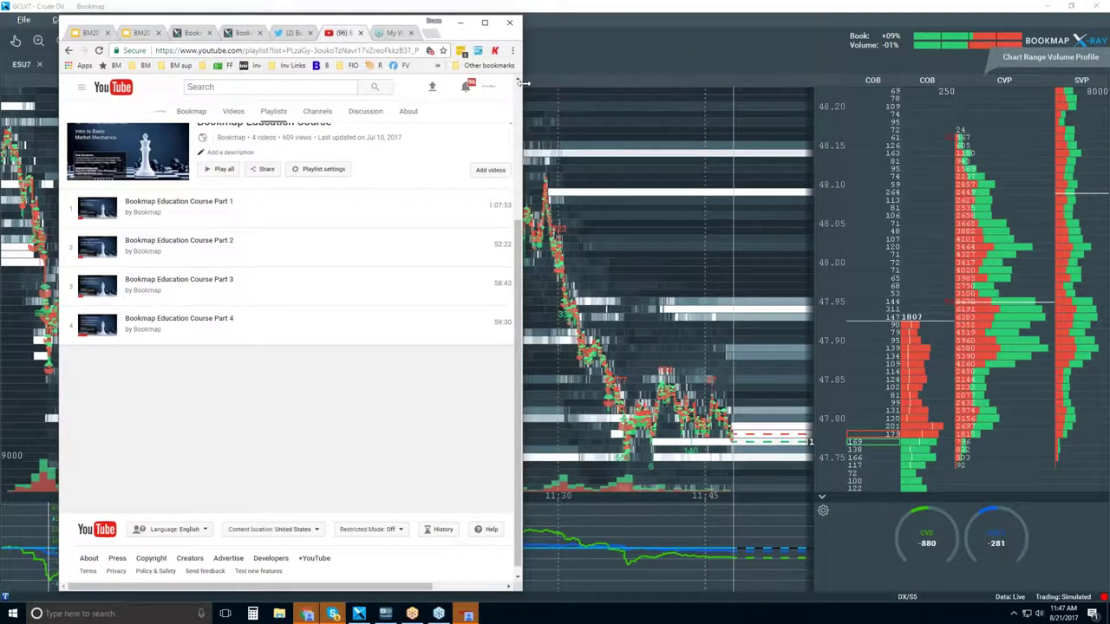
pyautogui.moveTo(524, 83); pyautogui.dragTo(555, 93)
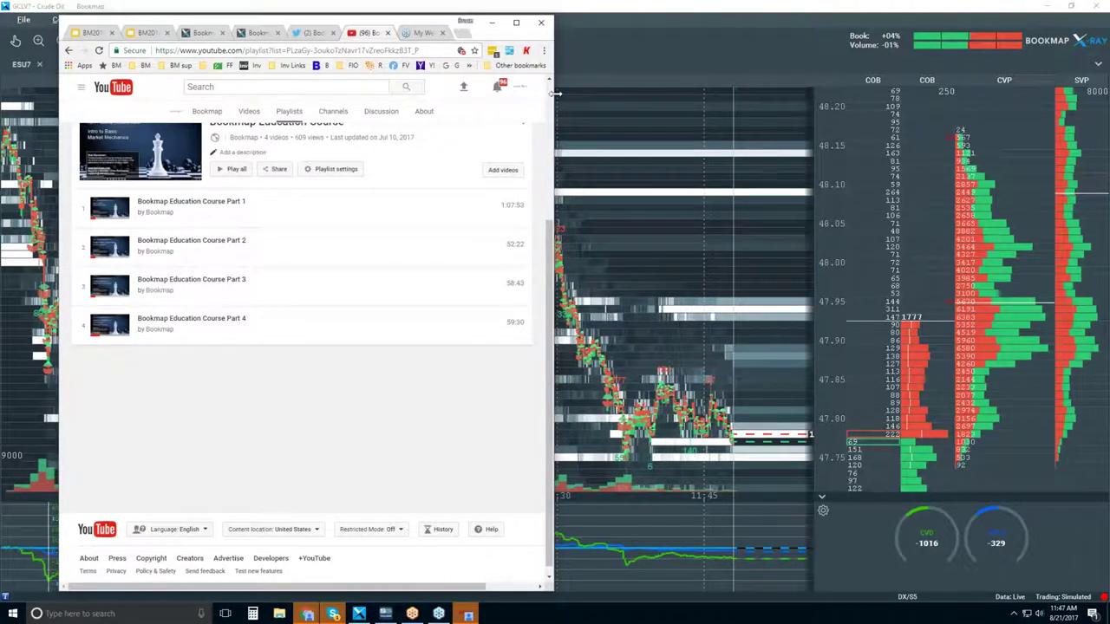
pyautogui.moveTo(555, 93); pyautogui.dragTo(677, 105)
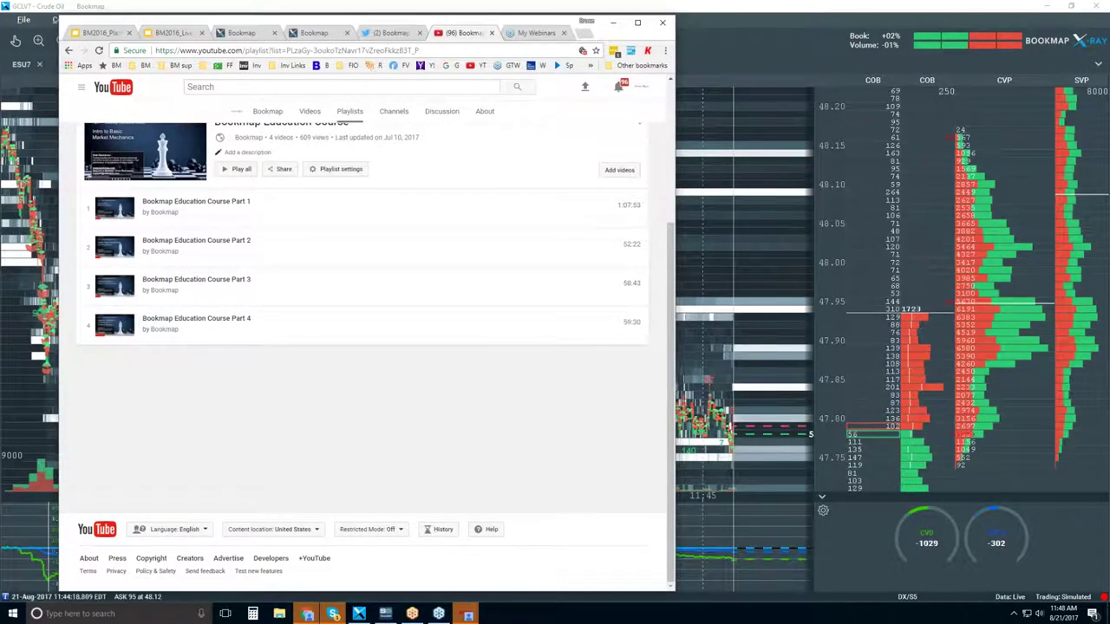
pyautogui.moveTo(676, 179); pyautogui.dragTo(684, 179)
pyautogui.moveTo(926, 190); pyautogui.dragTo(954, 190)
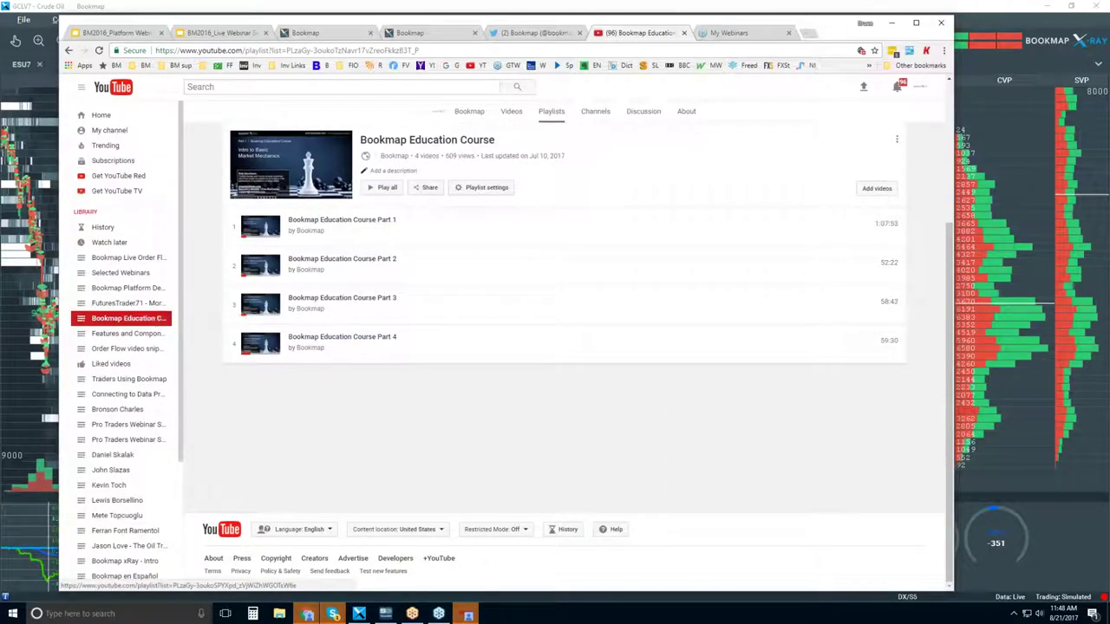
# Open the Features and Components playlist and load Replay Data Mode and Replay Data Mode - Practical Uses in separate new tabs.
pyautogui.click(148, 335)
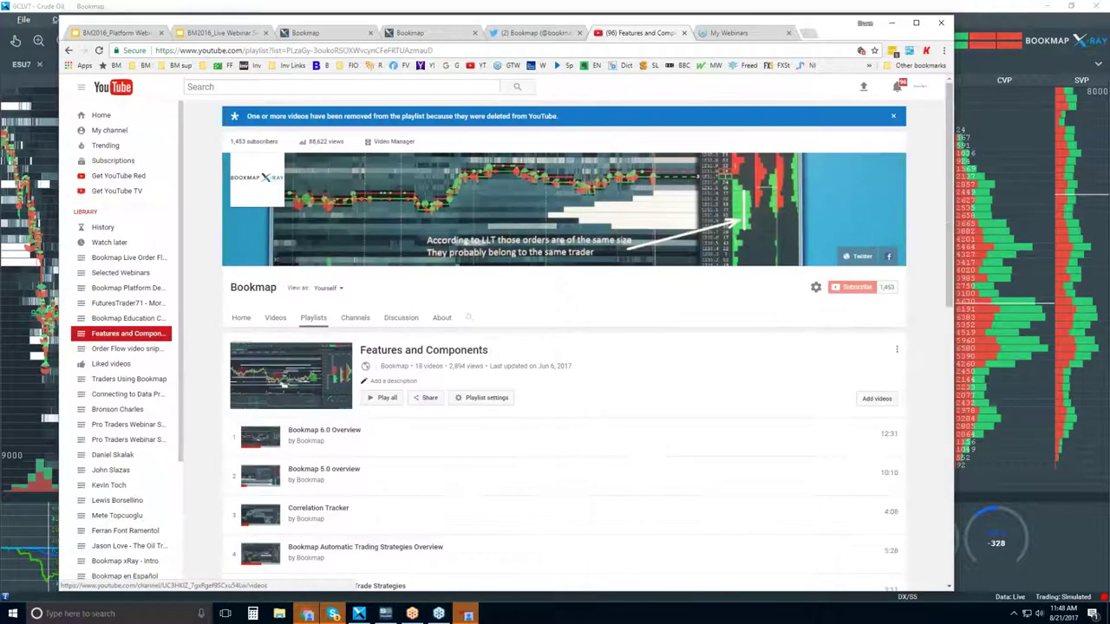
pyautogui.scroll(-3, 419, 302)
pyautogui.scroll(-1, 364, 282)
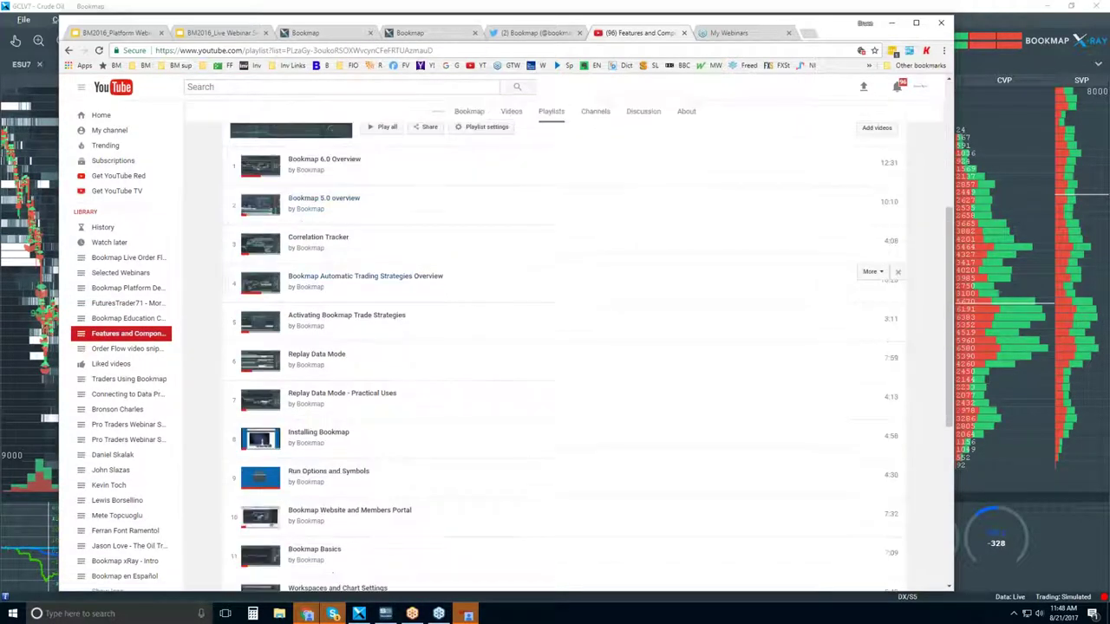
pyautogui.rightClick(331, 354)
pyautogui.click(386, 364)
pyautogui.rightClick(345, 395)
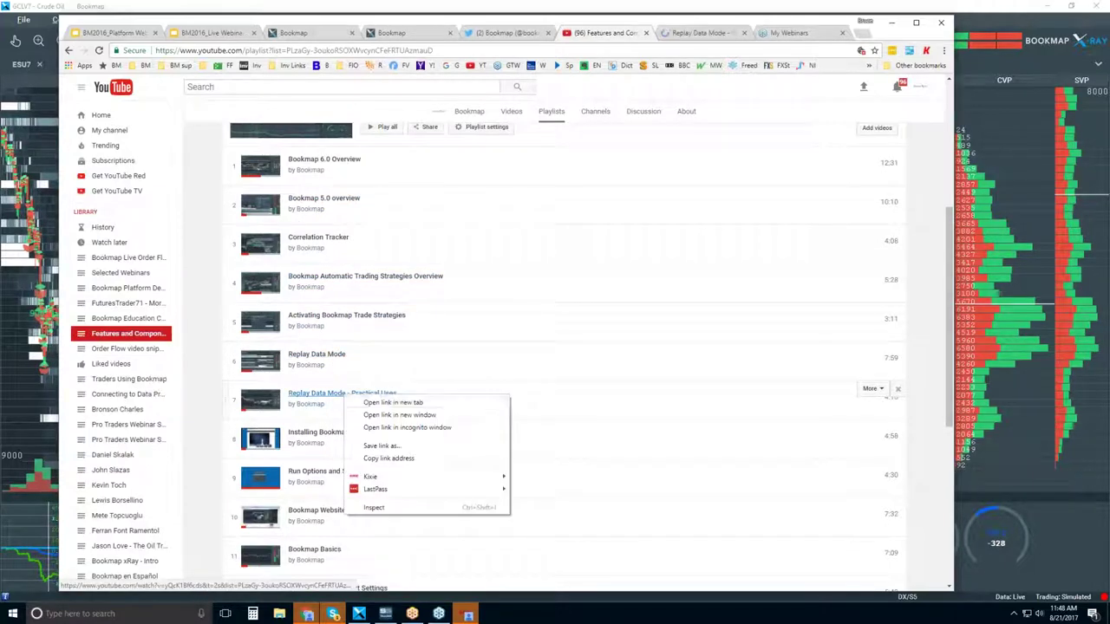
pyautogui.click(390, 403)
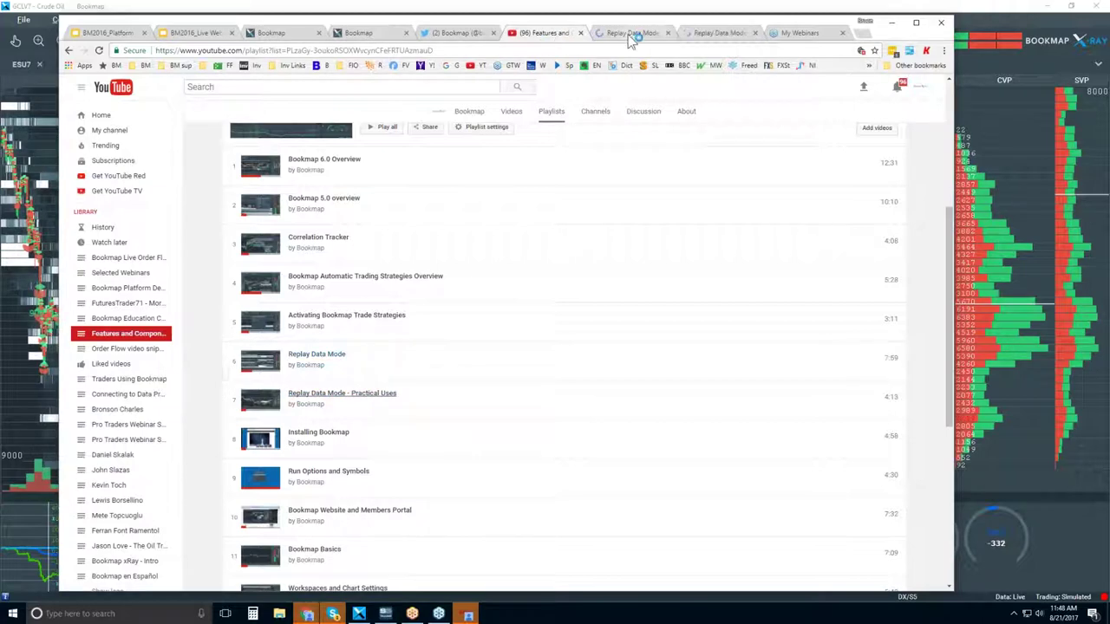
# Check both Replay Data Mode video pages with playback paused, and select the web address of the Practical Uses video.
pyautogui.click(630, 33)
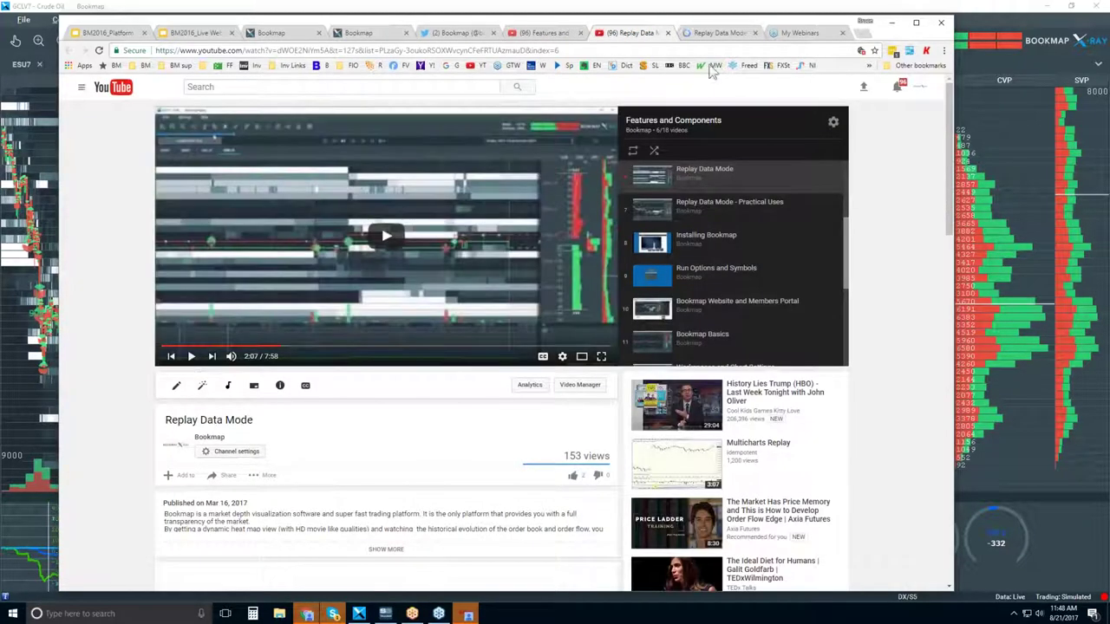
pyautogui.hotkey('ctrl', 'Tab')
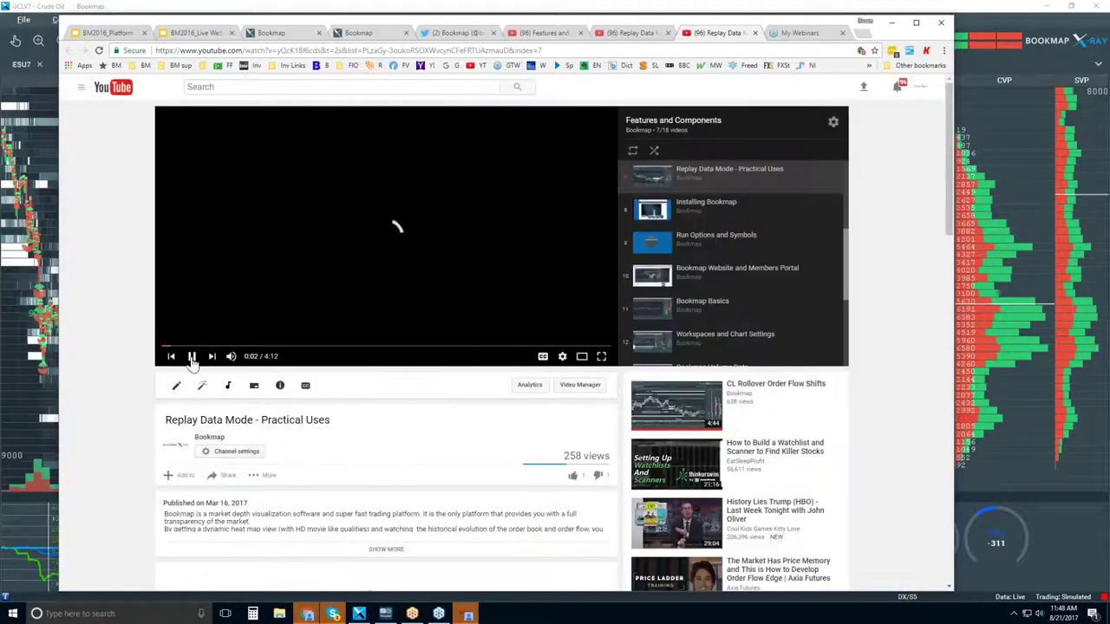
pyautogui.click(629, 33)
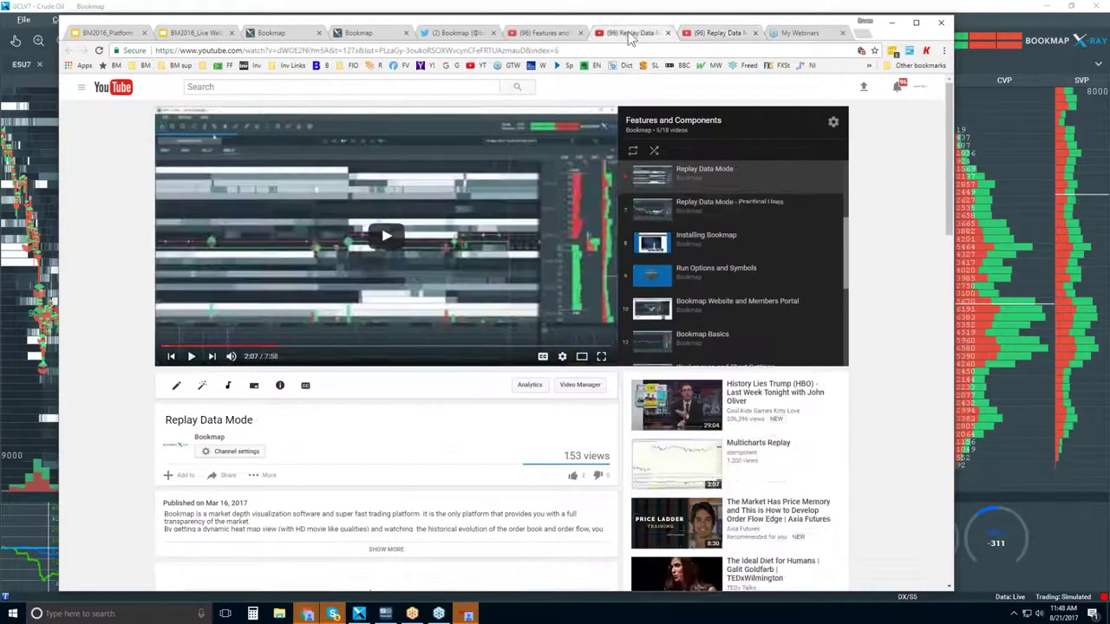
pyautogui.rightClick(401, 219)
pyautogui.press('Escape')
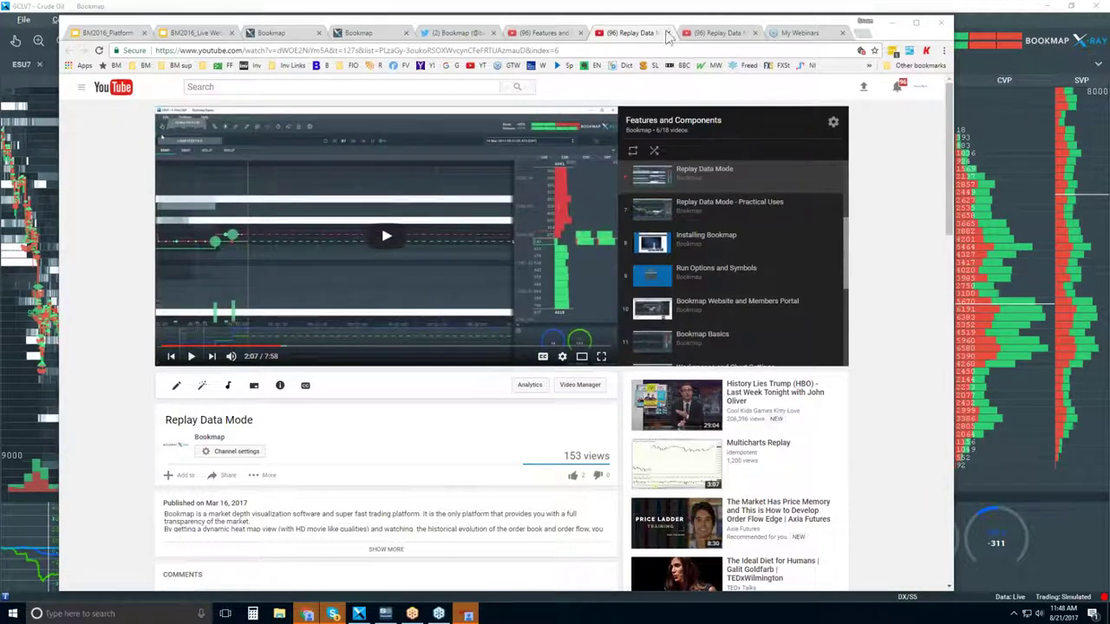
pyautogui.click(709, 33)
pyautogui.hotkey('ctrl', 'l')
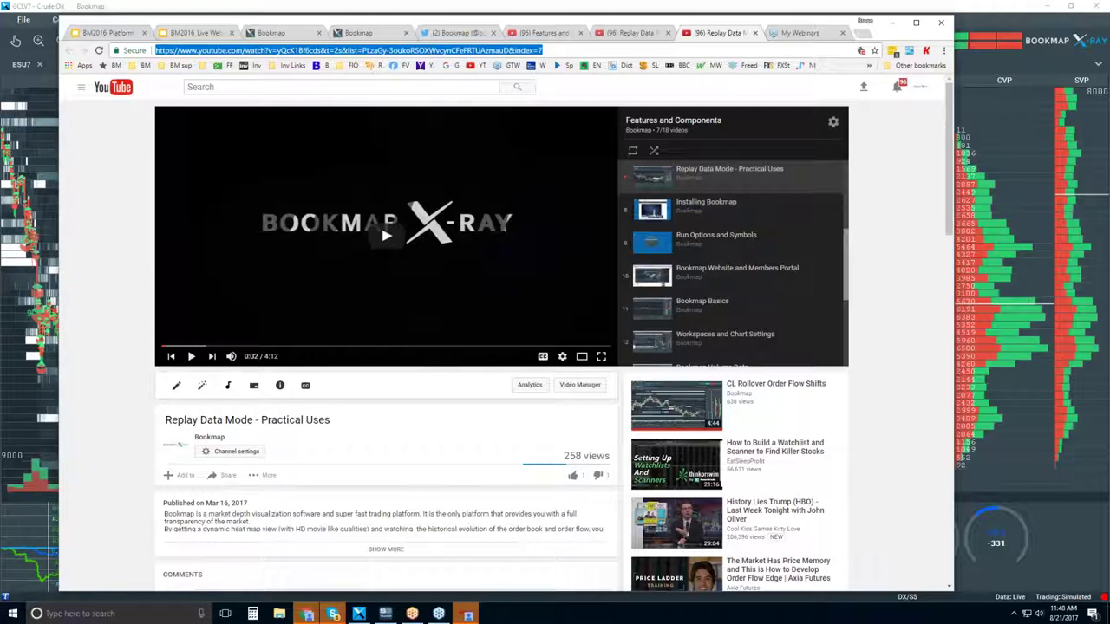
# Return to Bookmap and zoom the GCLV7 heatmap out to cover about 10:05 to 11:45 and prices up to 48.55.
pyautogui.hotkey('alt', 'Tab')
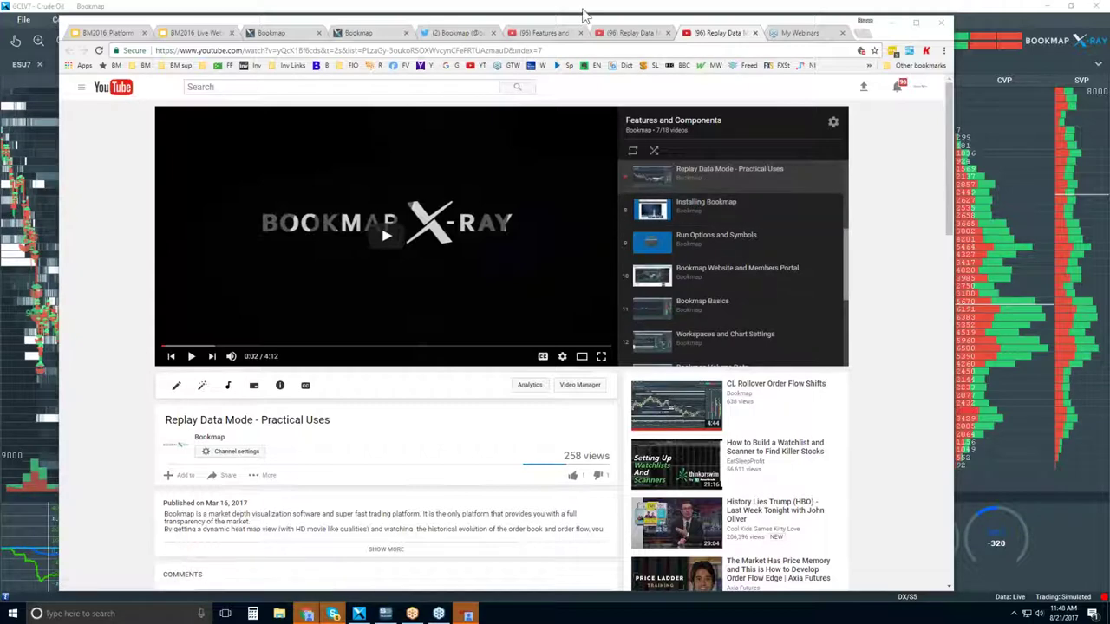
pyautogui.hotkey('alt', 'Tab')
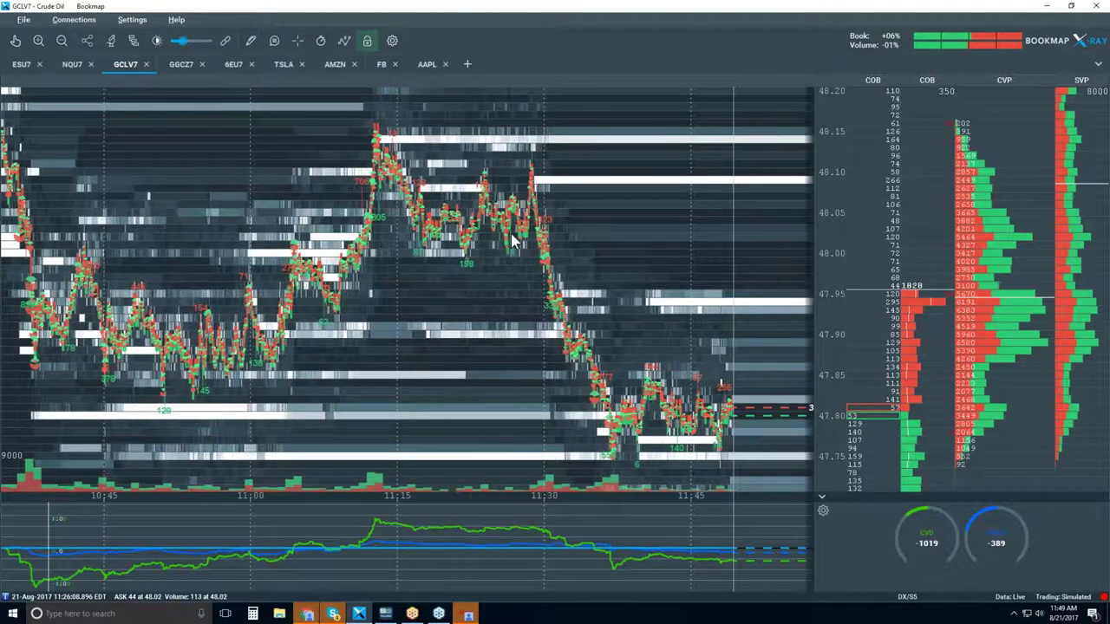
pyautogui.scroll(-1, 519, 258)
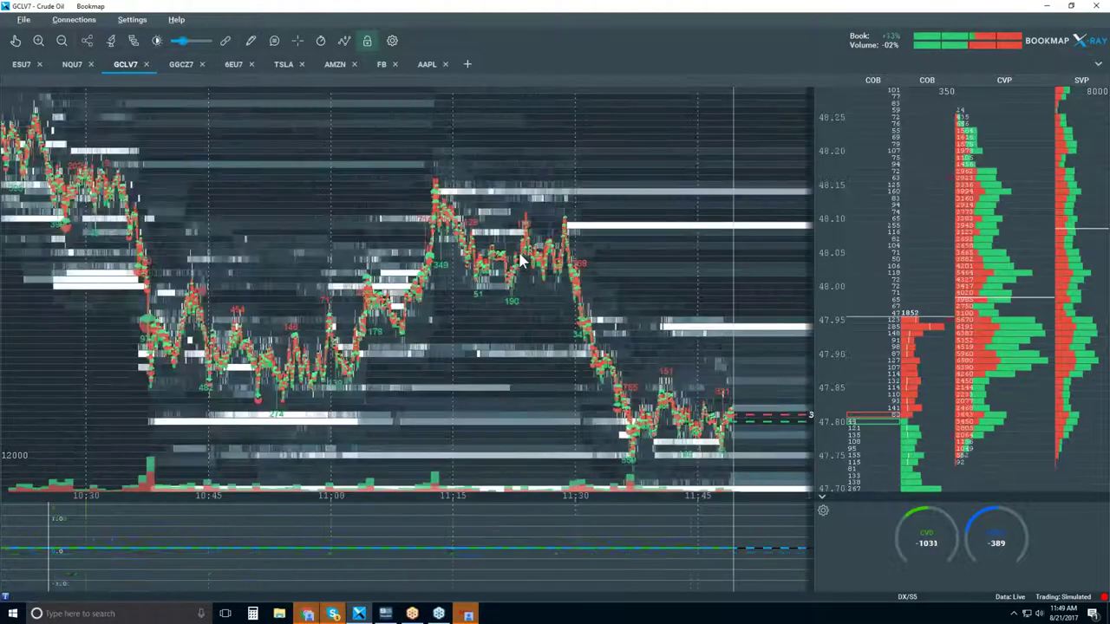
pyautogui.scroll(-1, 520, 260)
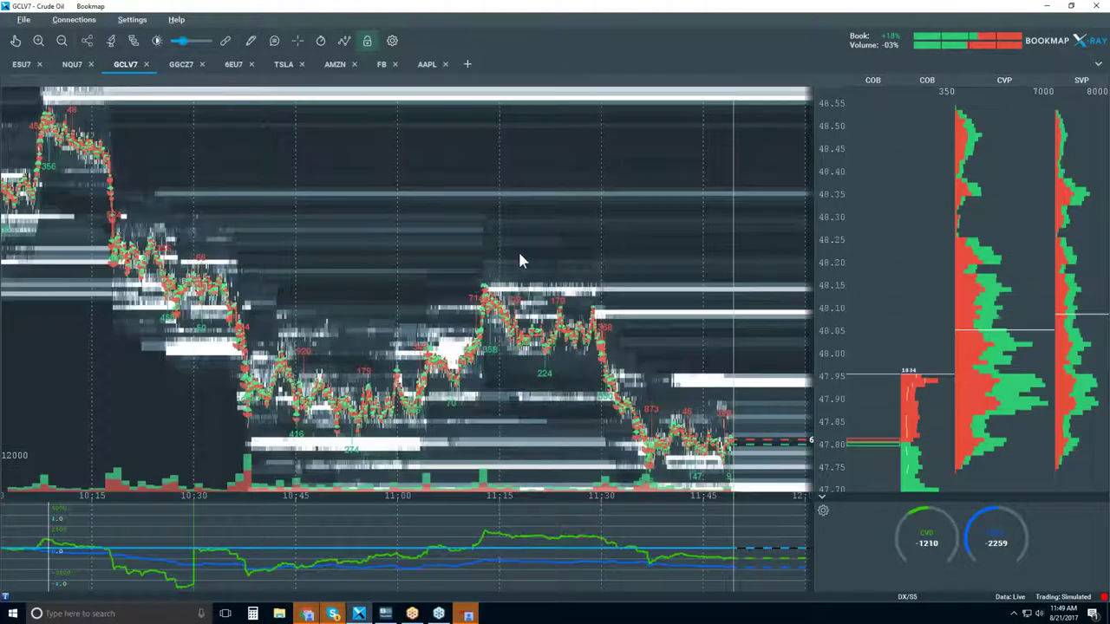